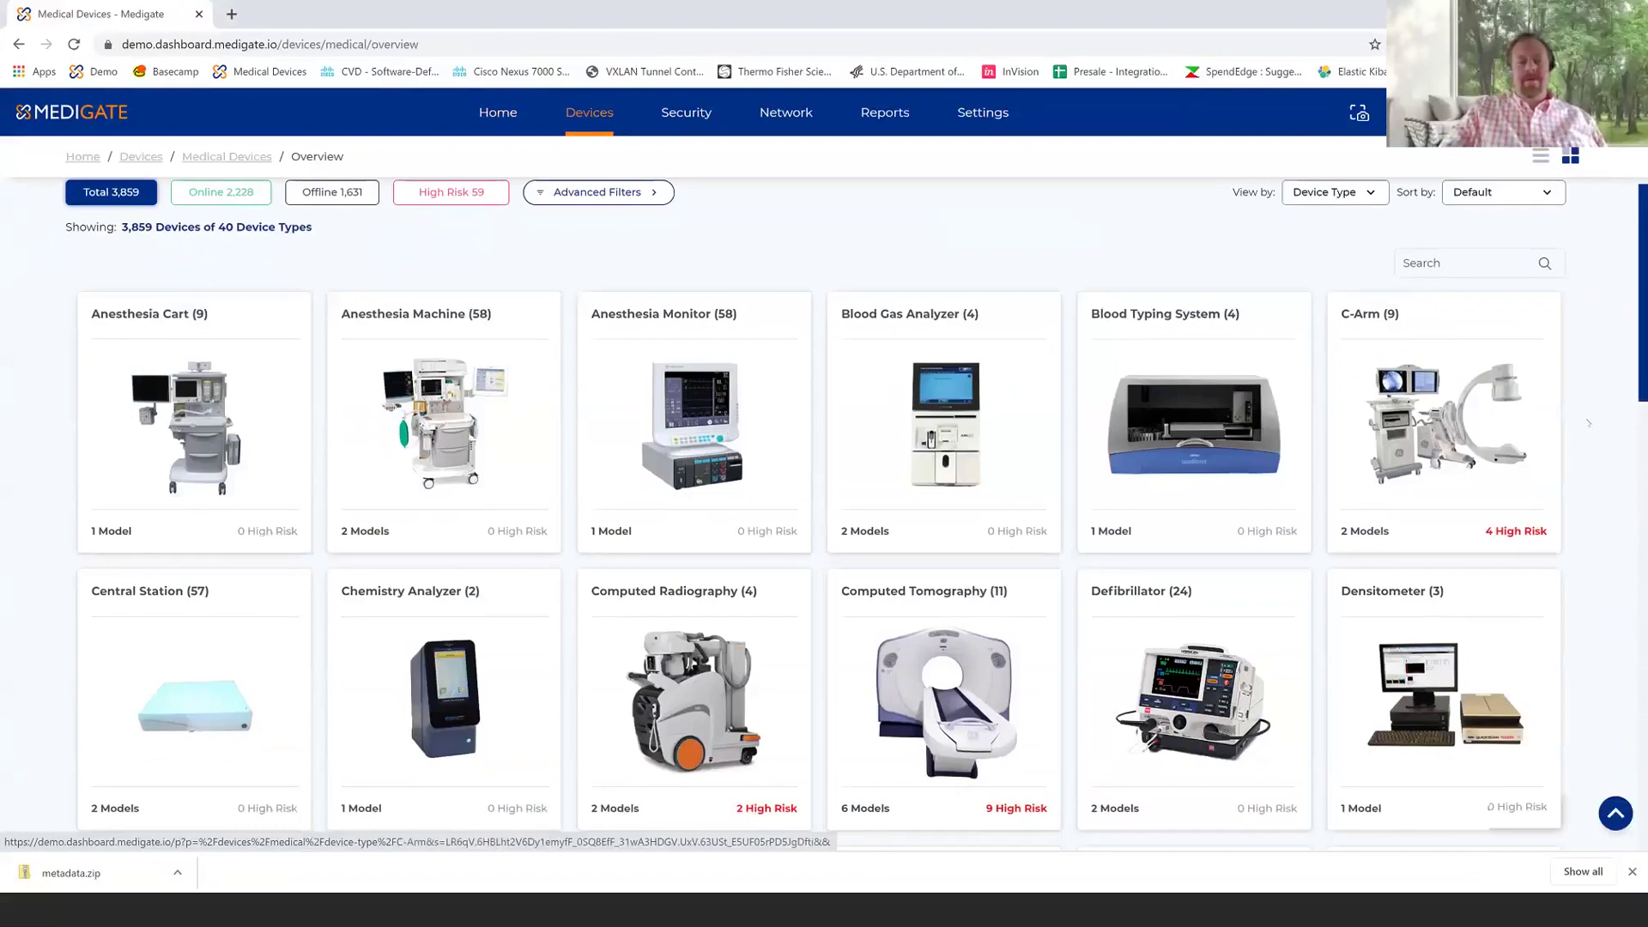
Open the details of the Philips iE33 ultrasound at 10.106.28.222 from the medical devices overview
{"action": "scroll", "coordinate": [1588, 422], "scroll_direction": "up", "scroll_amount": 1}
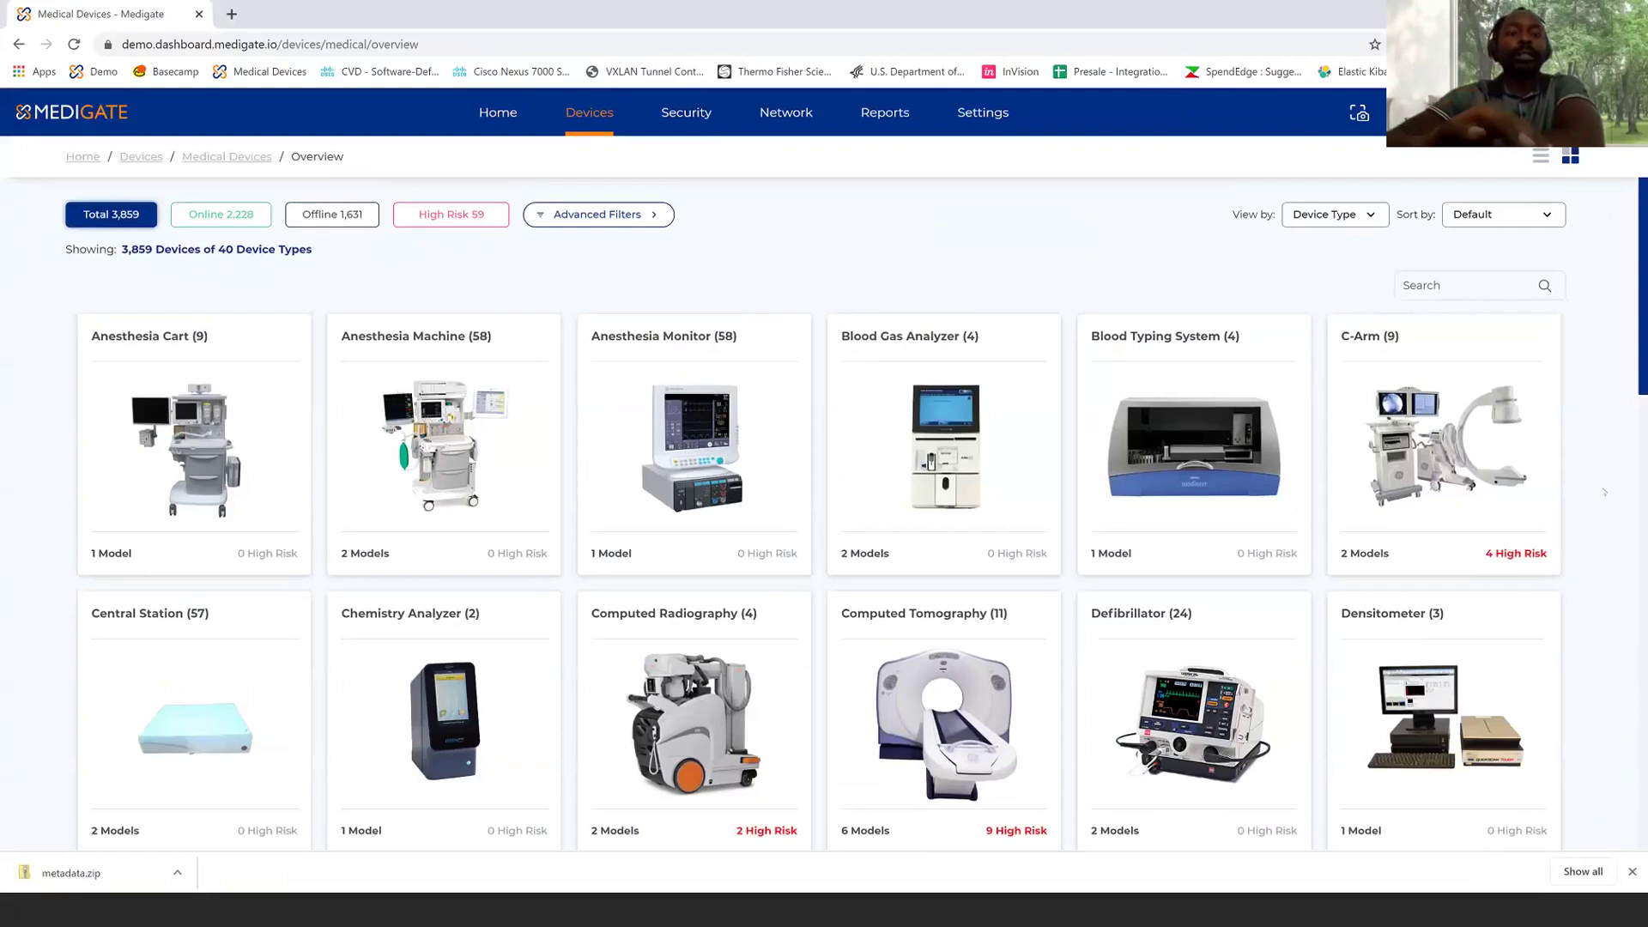
{"action": "scroll", "coordinate": [820, 515], "scroll_direction": "down", "scroll_amount": 15}
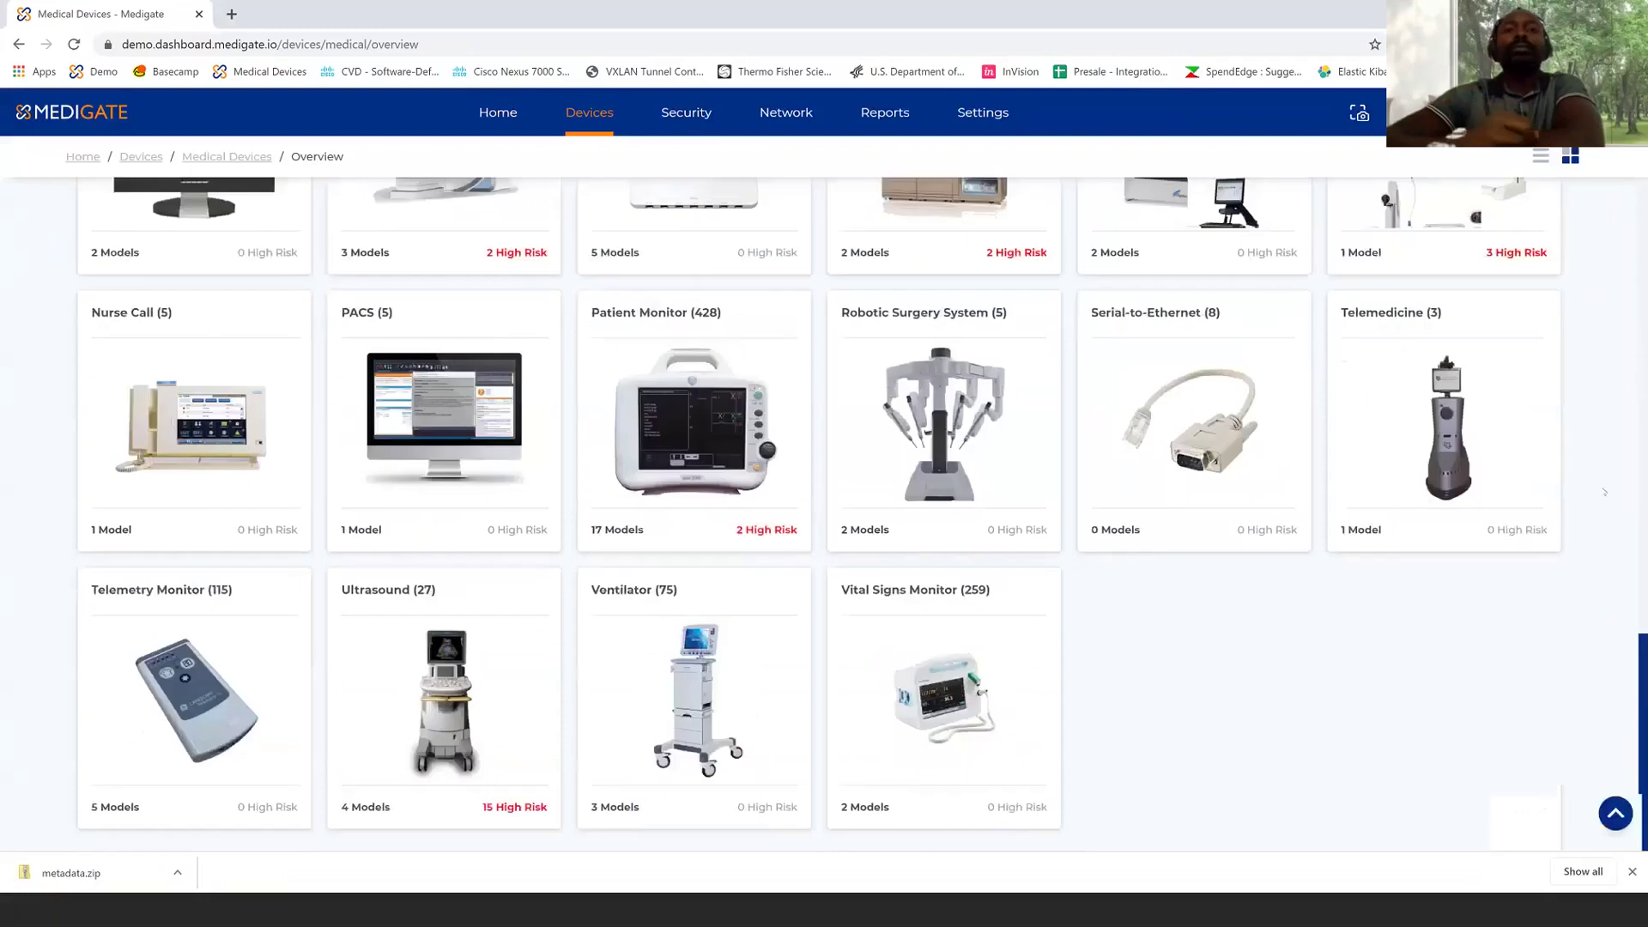
{"action": "left_click", "coordinate": [471, 783]}
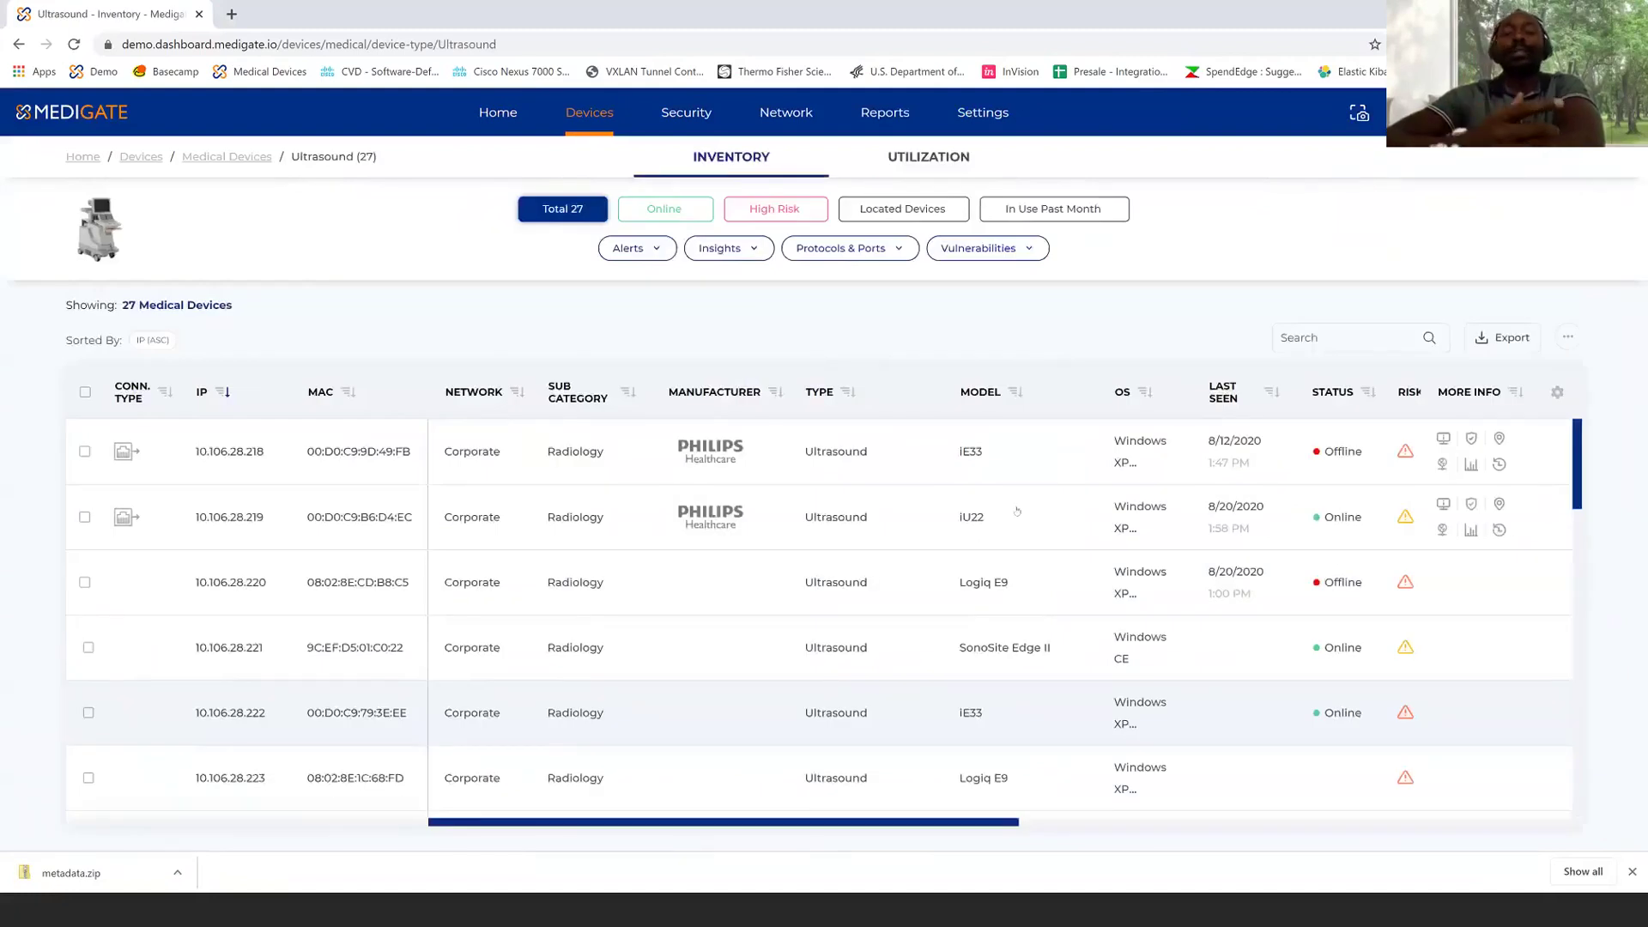
{"action": "left_click", "coordinate": [891, 737]}
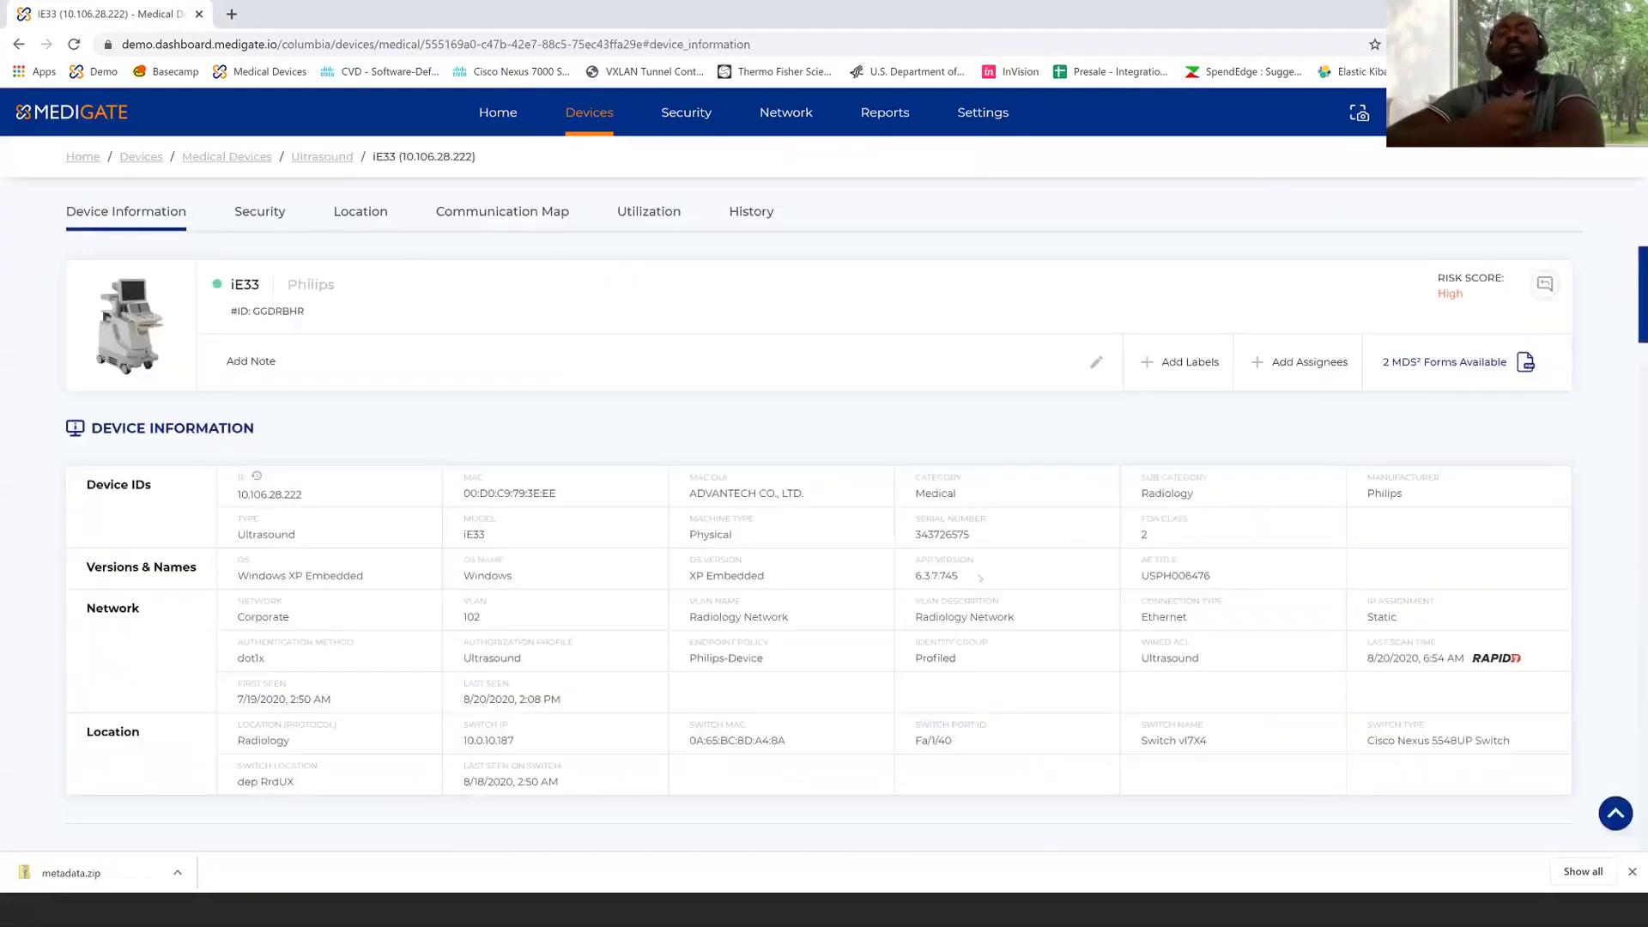
Review the ultrasound's app version and its risk score breakdown for device vulnerability, network and severity
{"action": "mouse_move", "coordinate": [944, 575]}
{"action": "left_mouse_down"}
{"action": "mouse_move", "coordinate": [974, 570]}
{"action": "mouse_move", "coordinate": [934, 571]}
{"action": "left_mouse_up"}
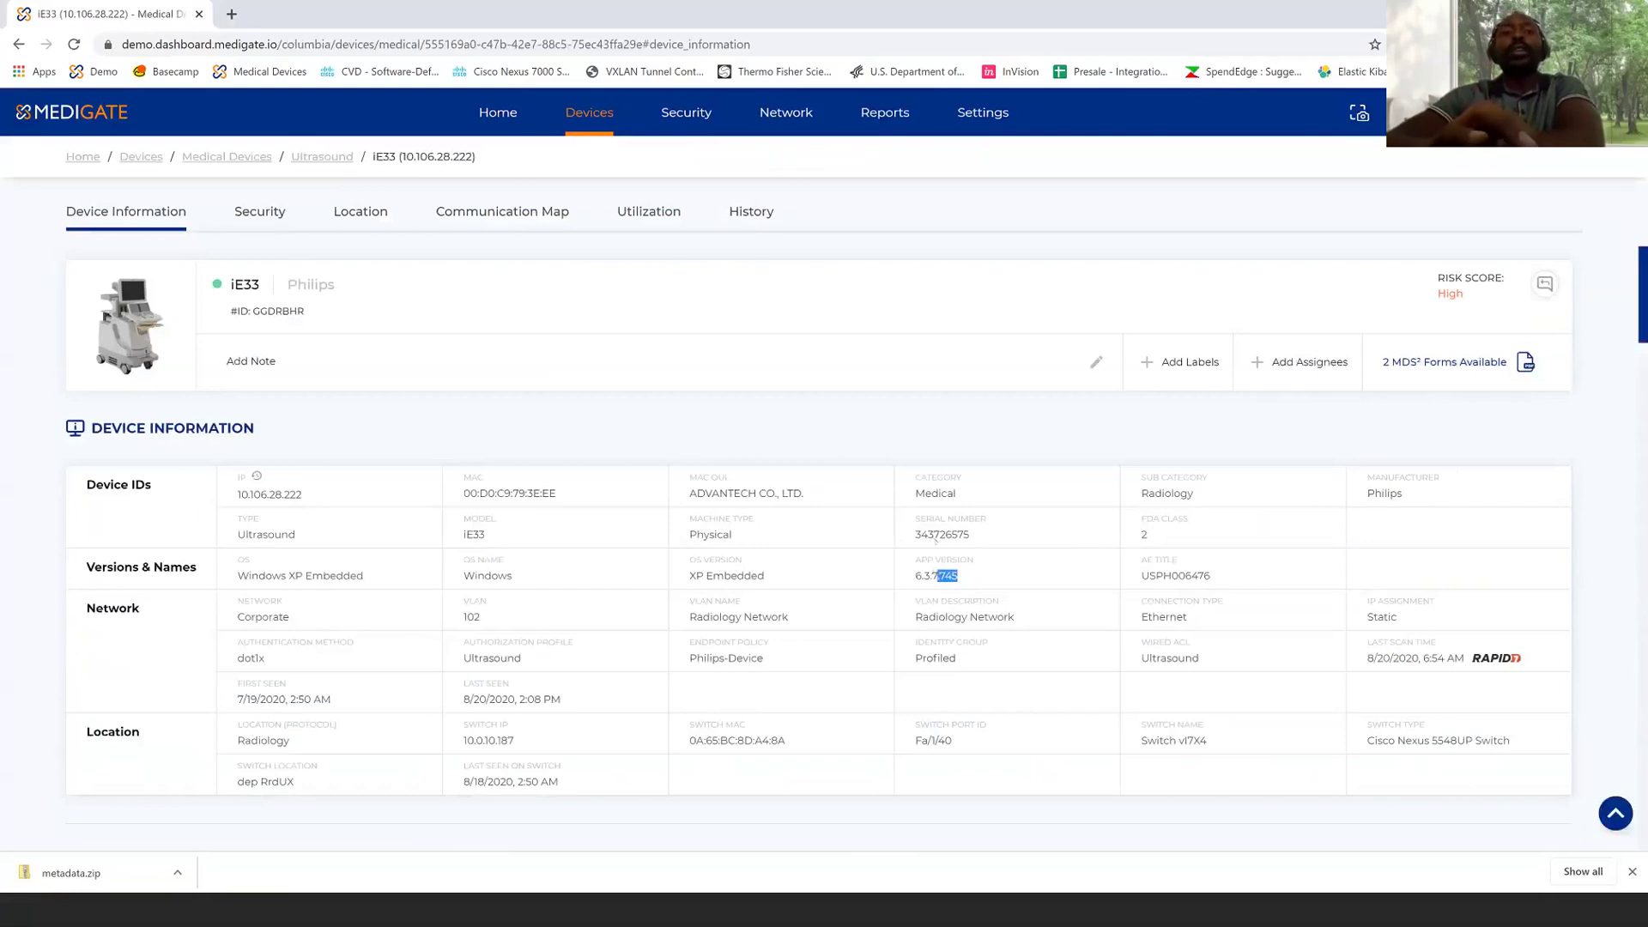
{"action": "scroll", "coordinate": [935, 539], "scroll_direction": "down", "scroll_amount": 3}
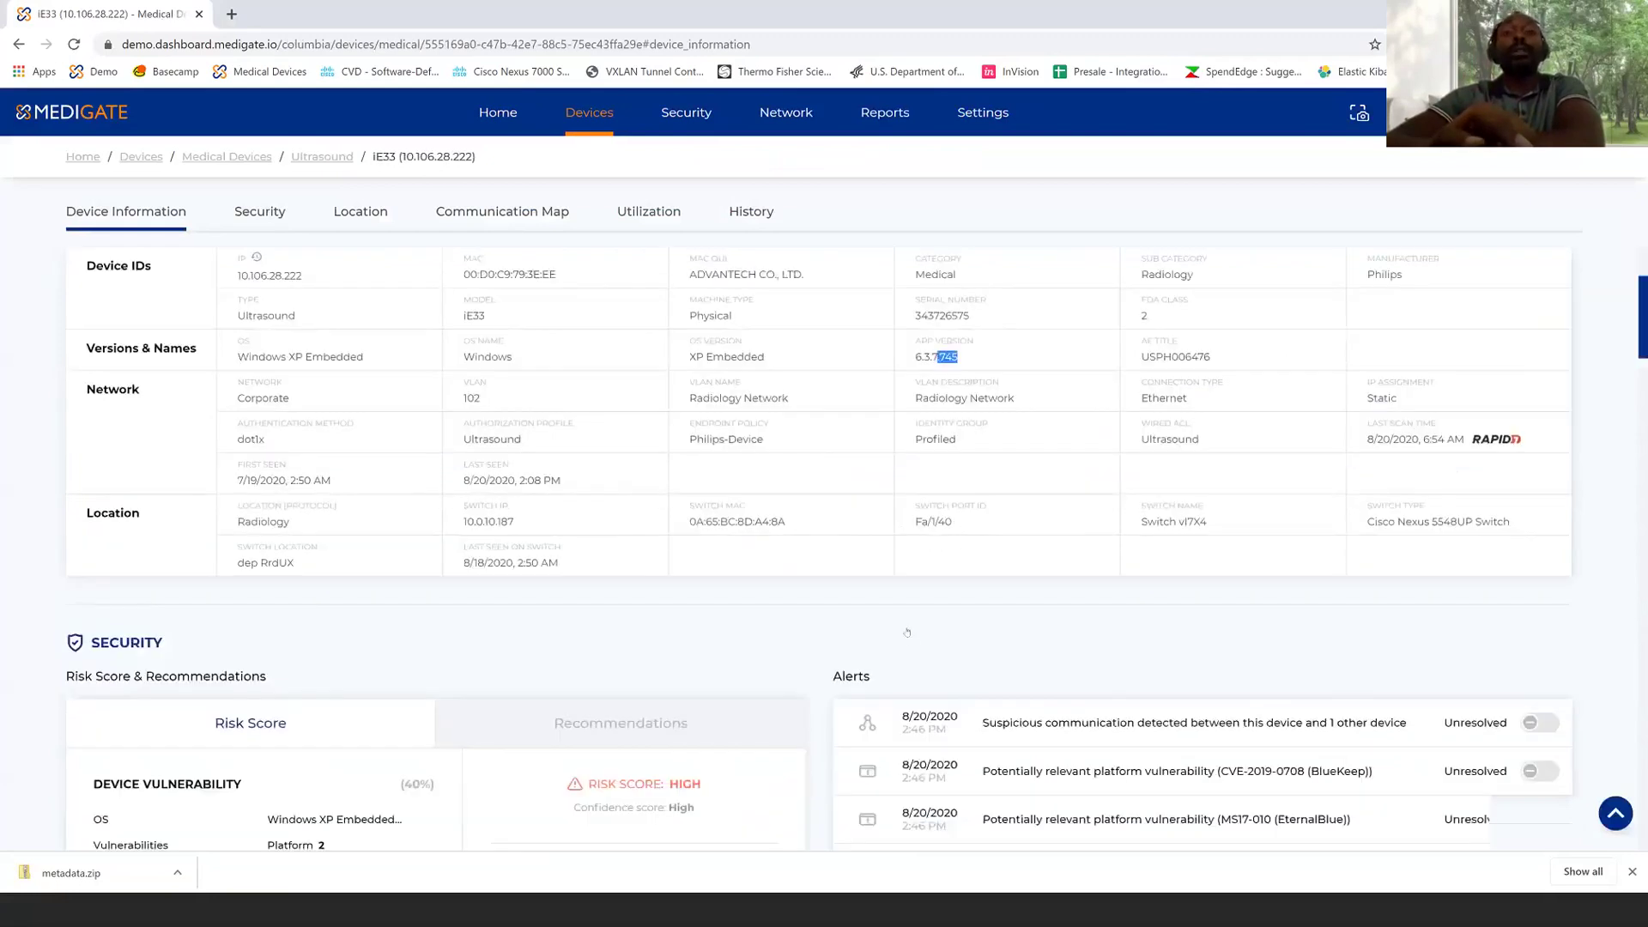
{"action": "scroll", "coordinate": [907, 633], "scroll_direction": "down", "scroll_amount": 5}
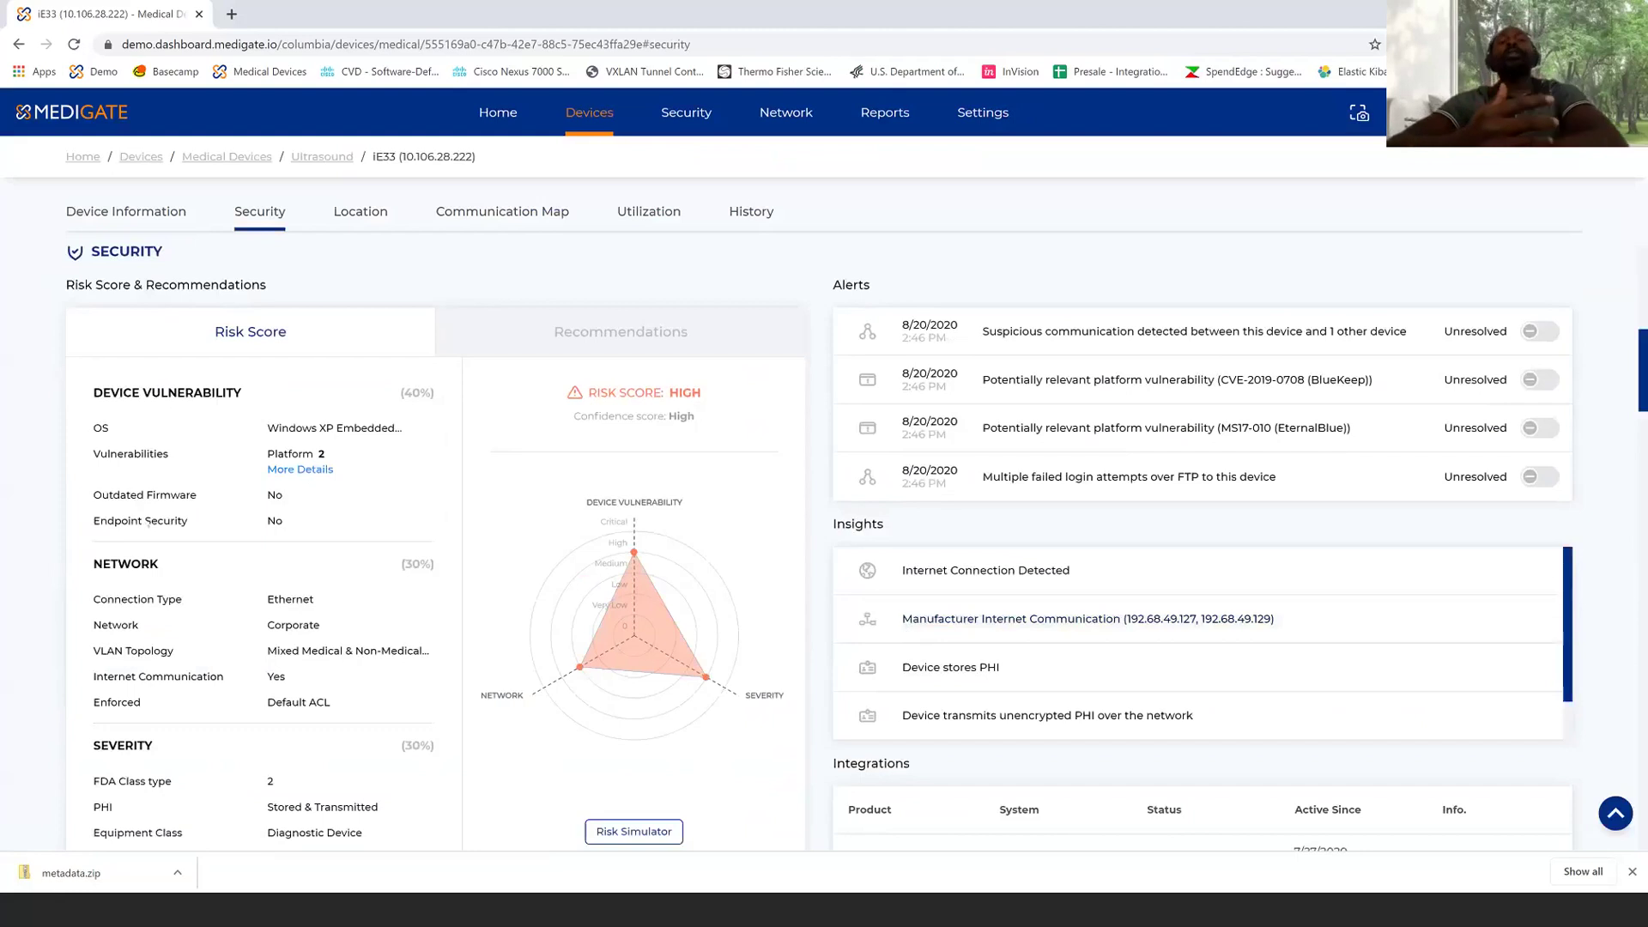
{"action": "scroll", "coordinate": [196, 489], "scroll_direction": "down", "scroll_amount": 1}
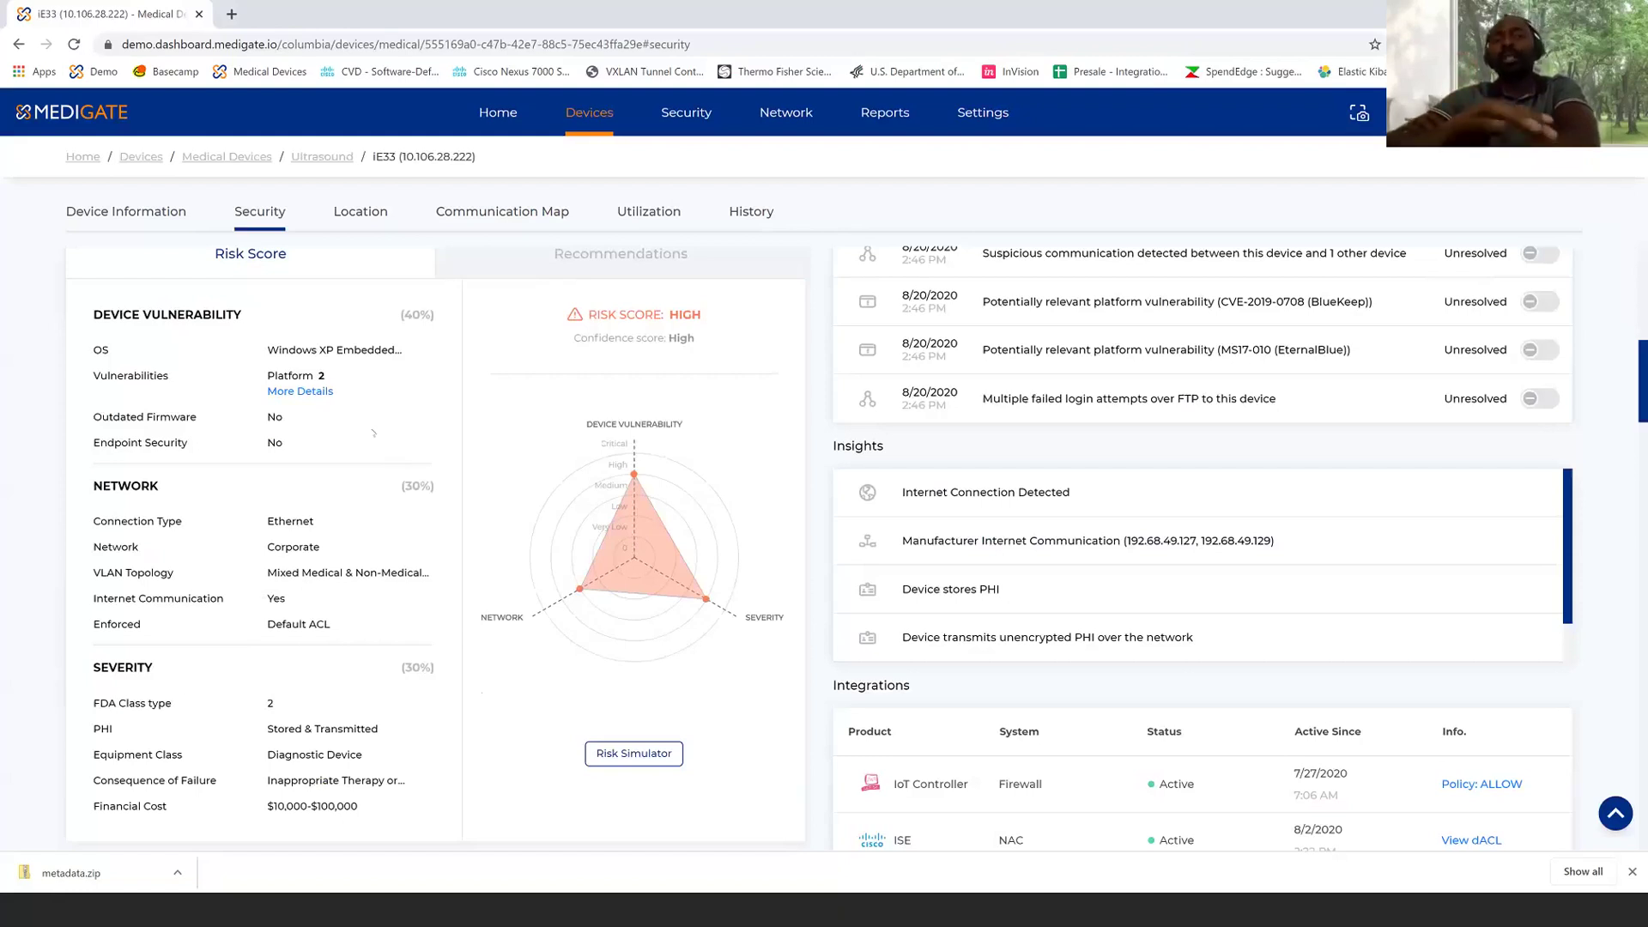
{"action": "scroll", "coordinate": [373, 432], "scroll_direction": "down", "scroll_amount": 2}
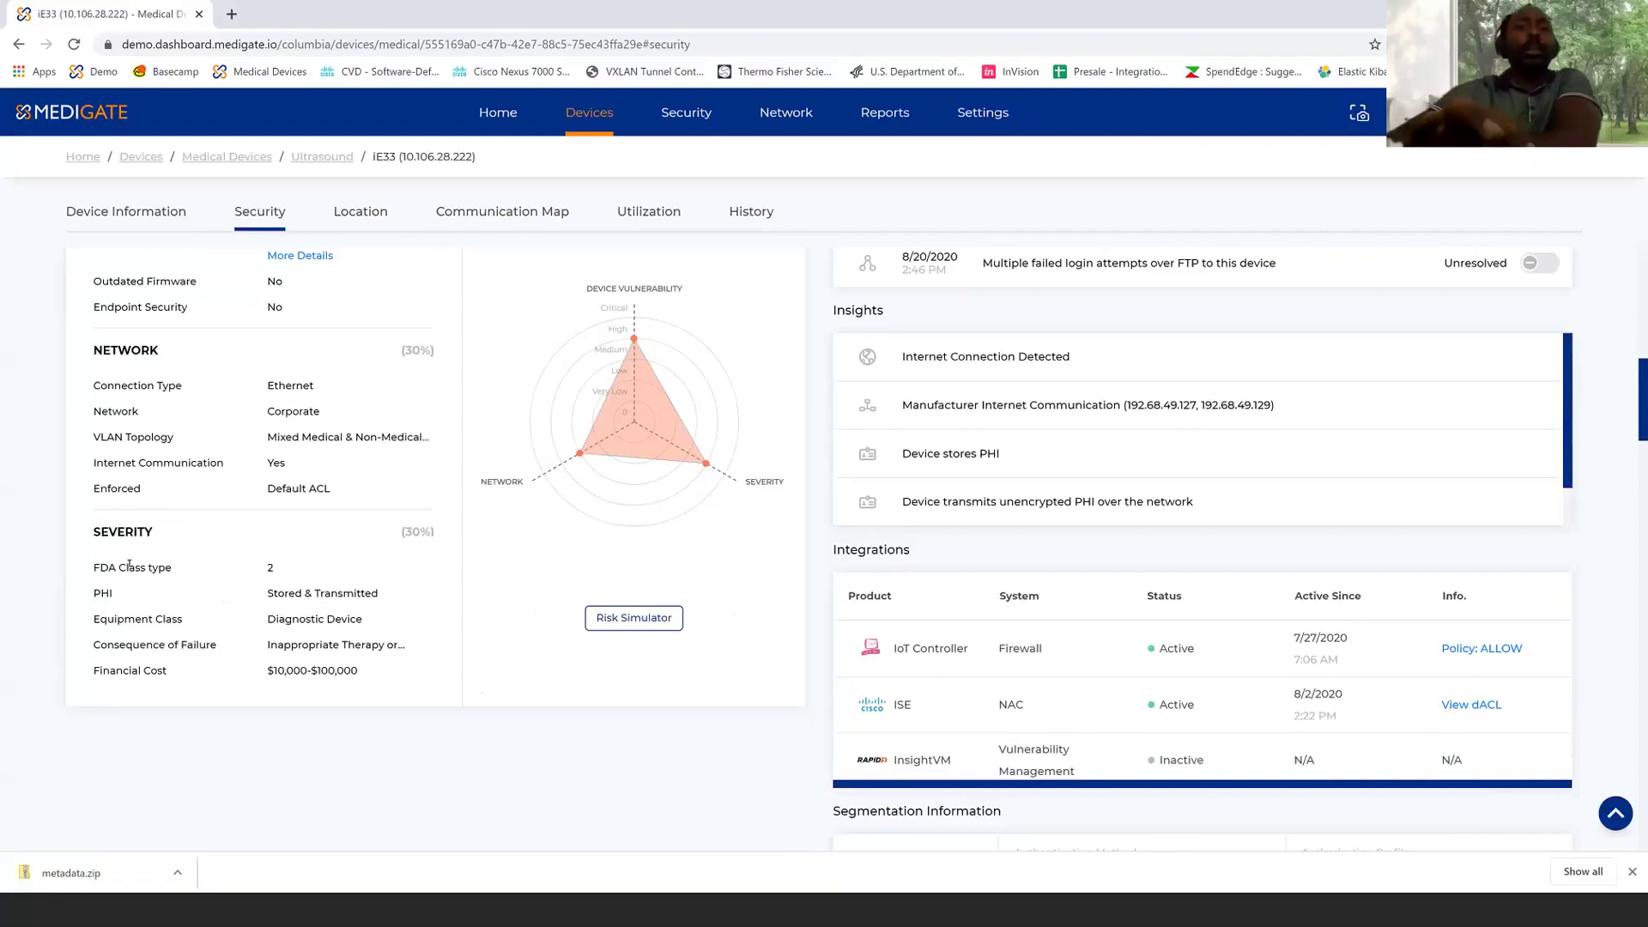
Open the Risk Simulator for the ultrasound and check its operating system setting
{"action": "left_click", "coordinate": [607, 619]}
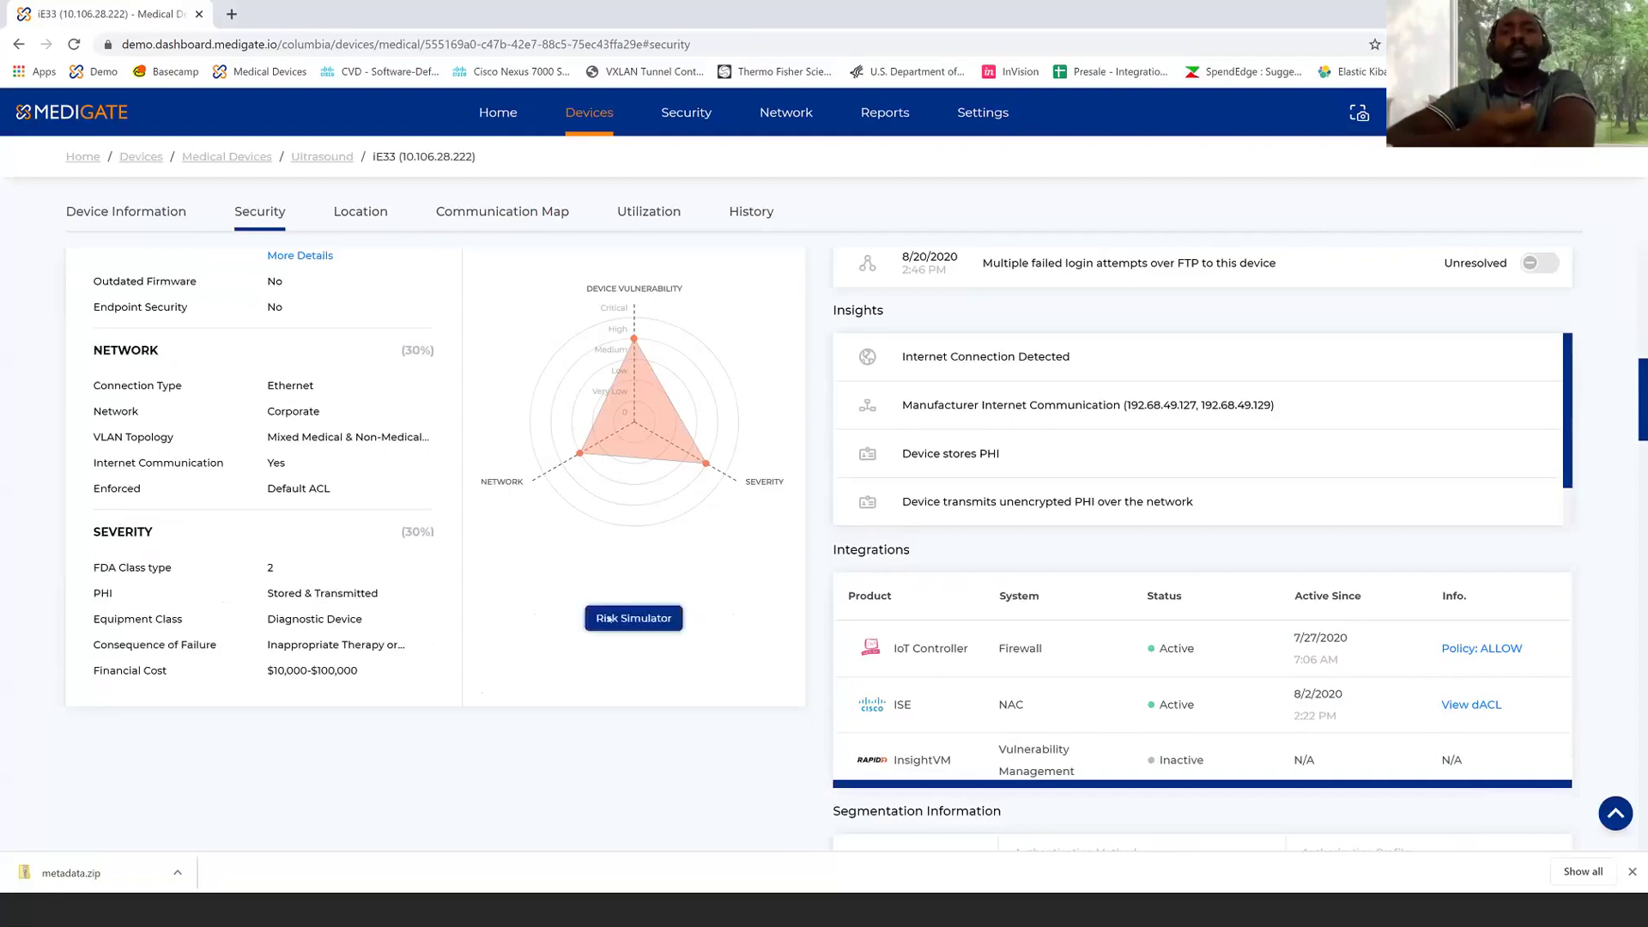
{"action": "left_click", "coordinate": [608, 619]}
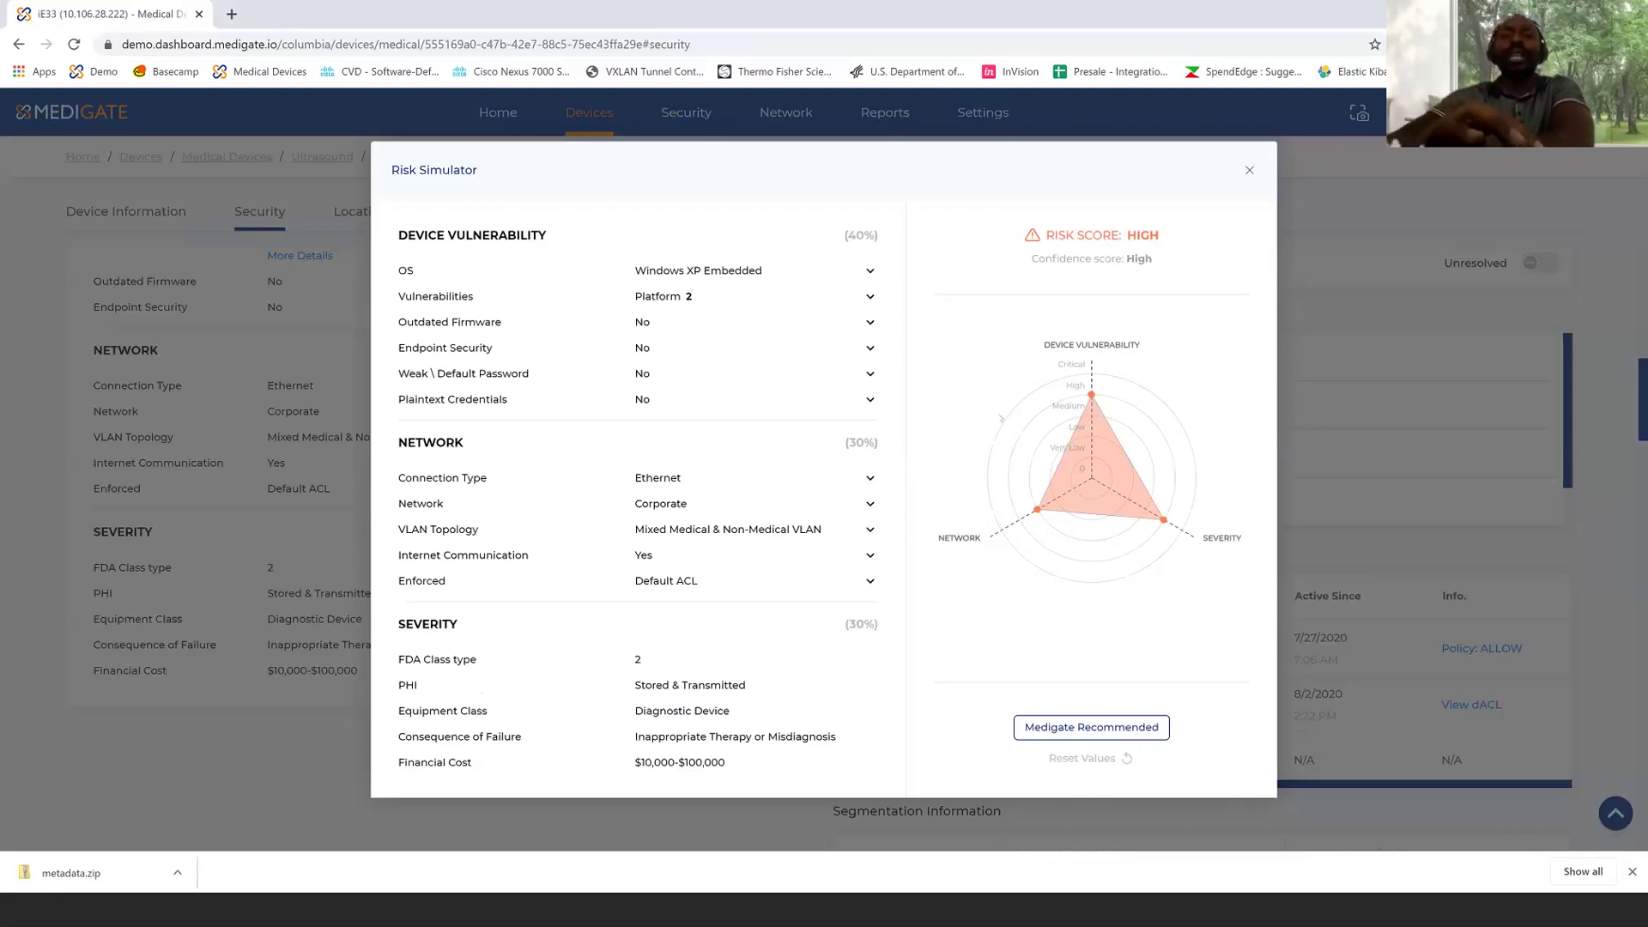
{"action": "mouse_move", "coordinate": [1071, 426]}
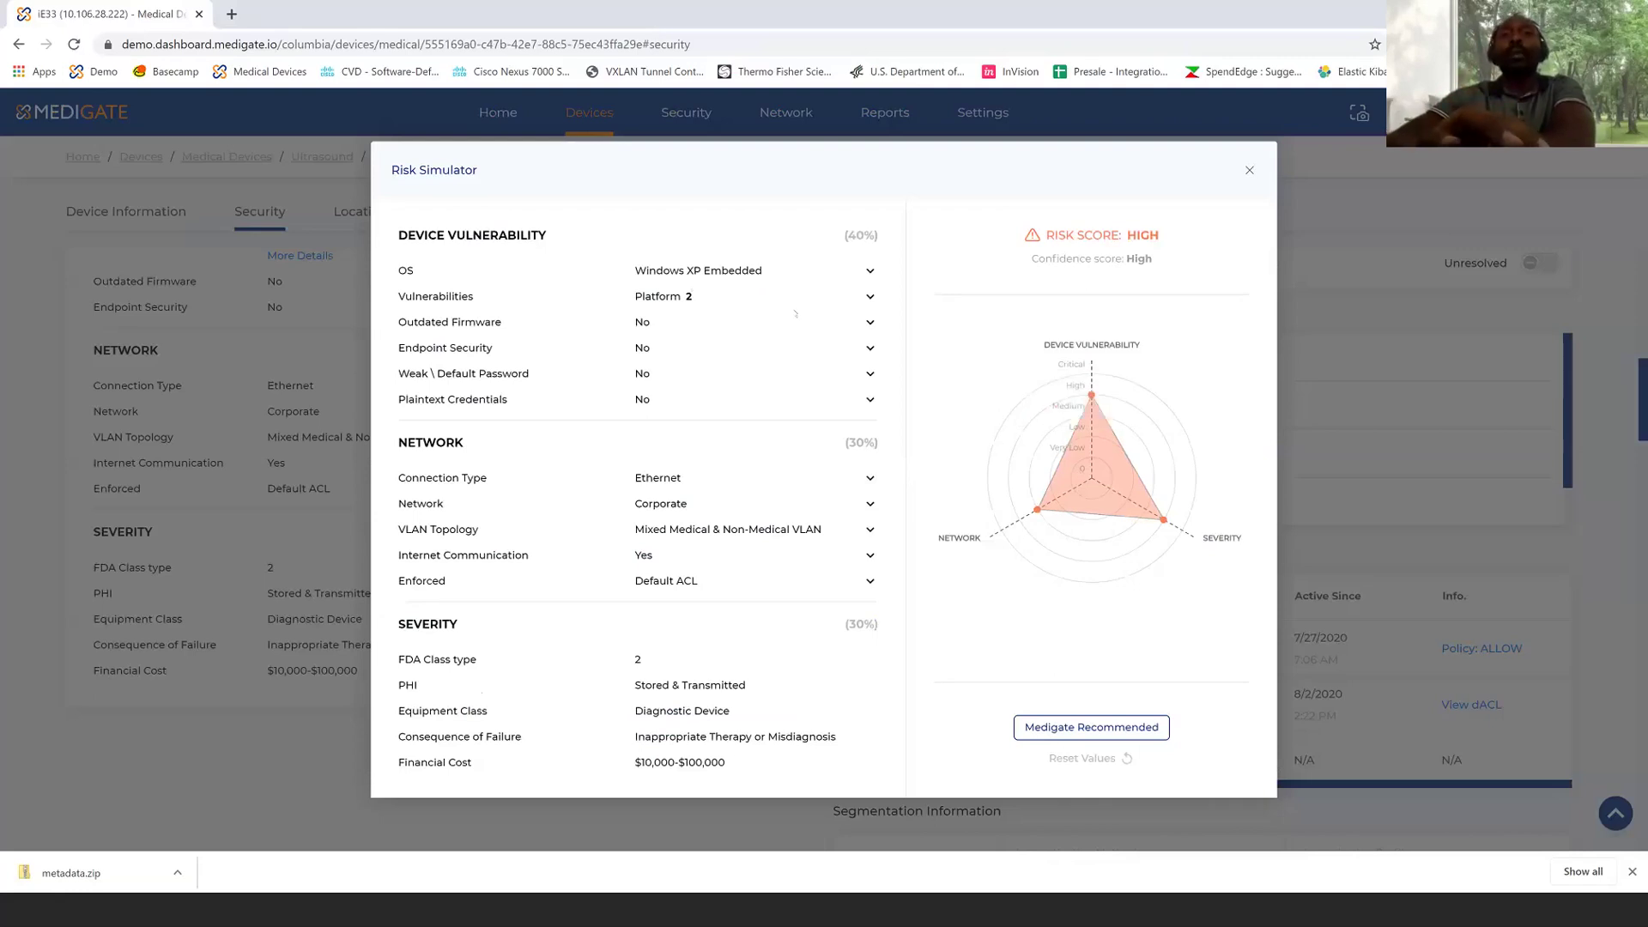
{"action": "left_click", "coordinate": [721, 270]}
{"action": "left_click", "coordinate": [777, 207]}
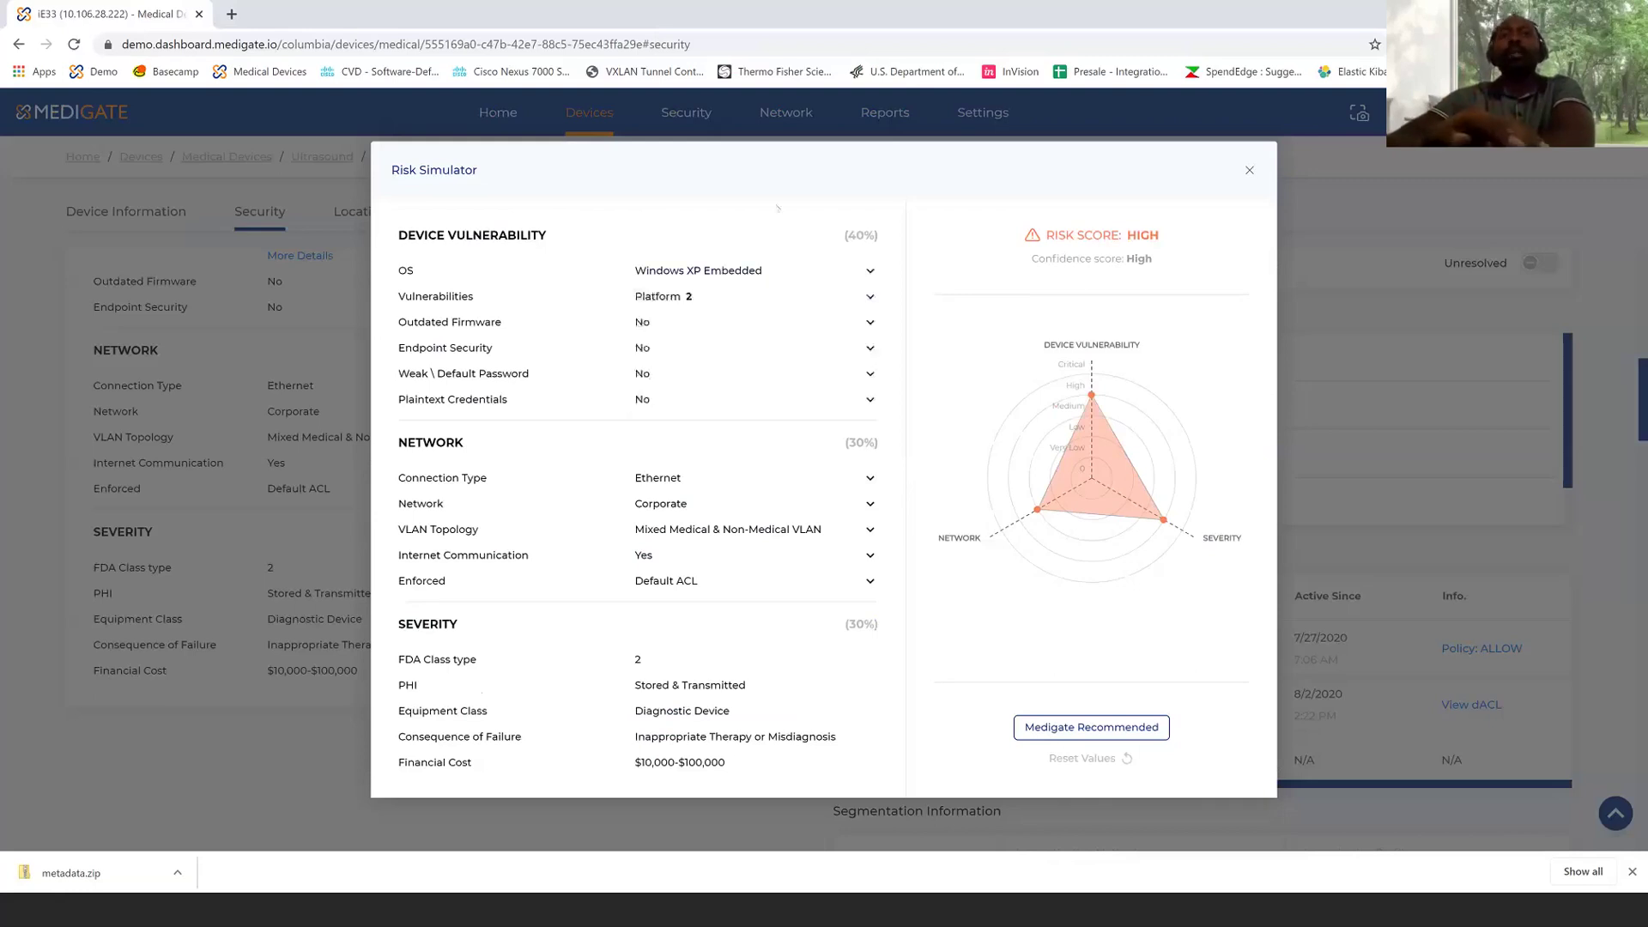
Simulate the risk without the CVE-2019-0708 (BlueKeep) and MS17-010 (EternalBlue) vulnerabilities, and reapply both
{"action": "left_click", "coordinate": [671, 297]}
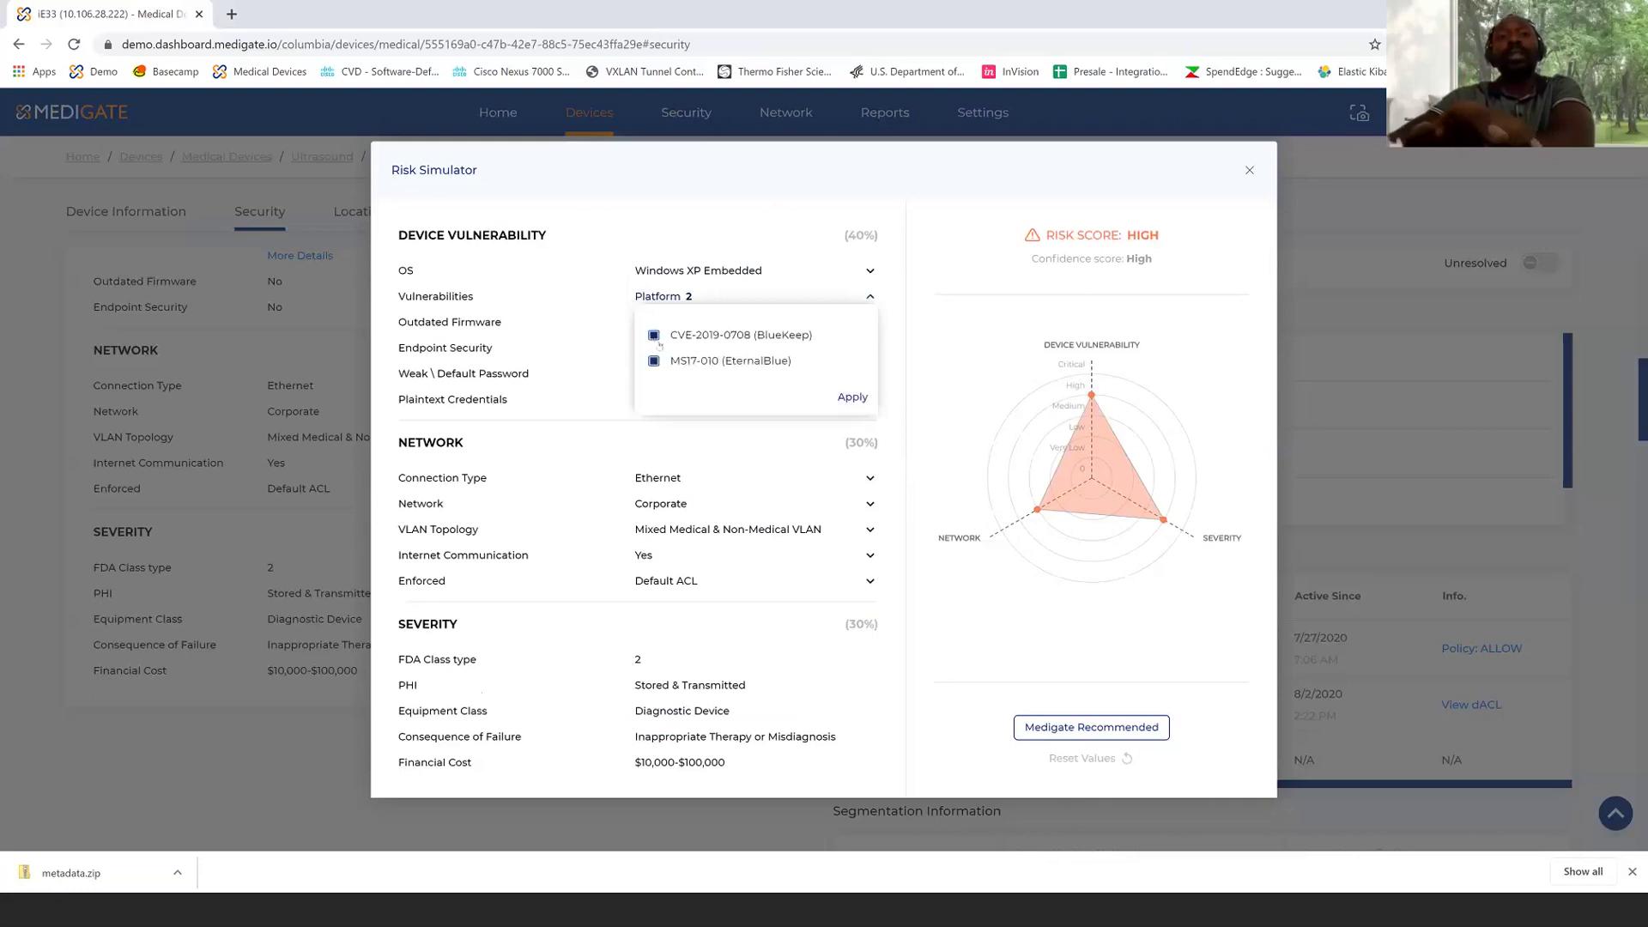
{"action": "left_click", "coordinate": [852, 396]}
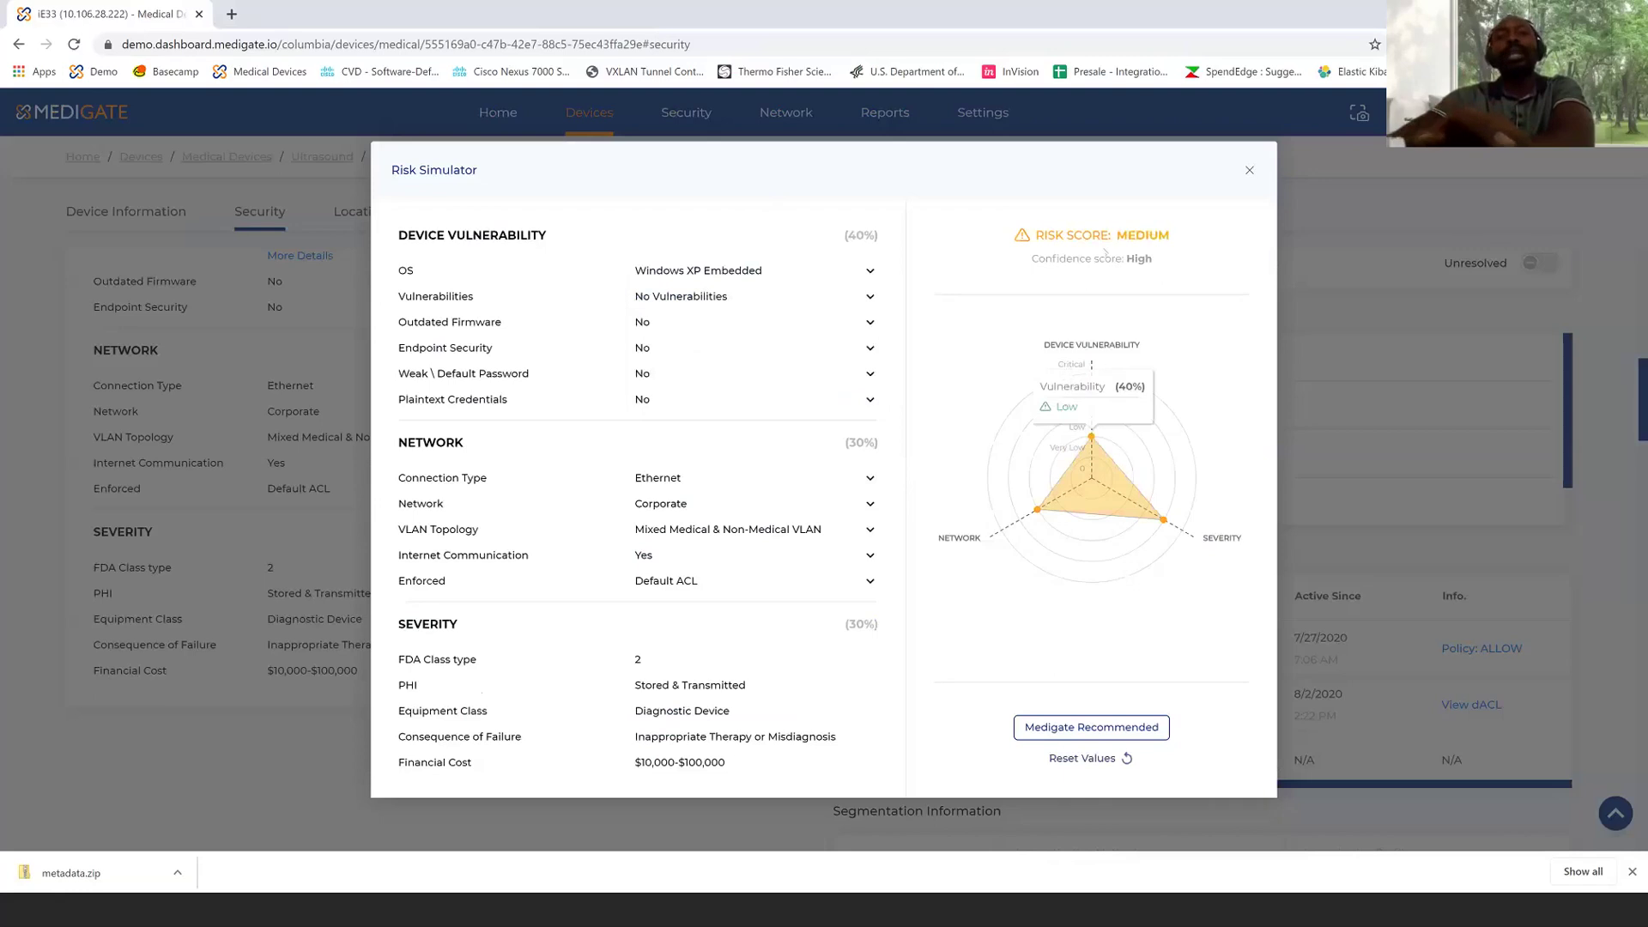
{"action": "left_click", "coordinate": [701, 301]}
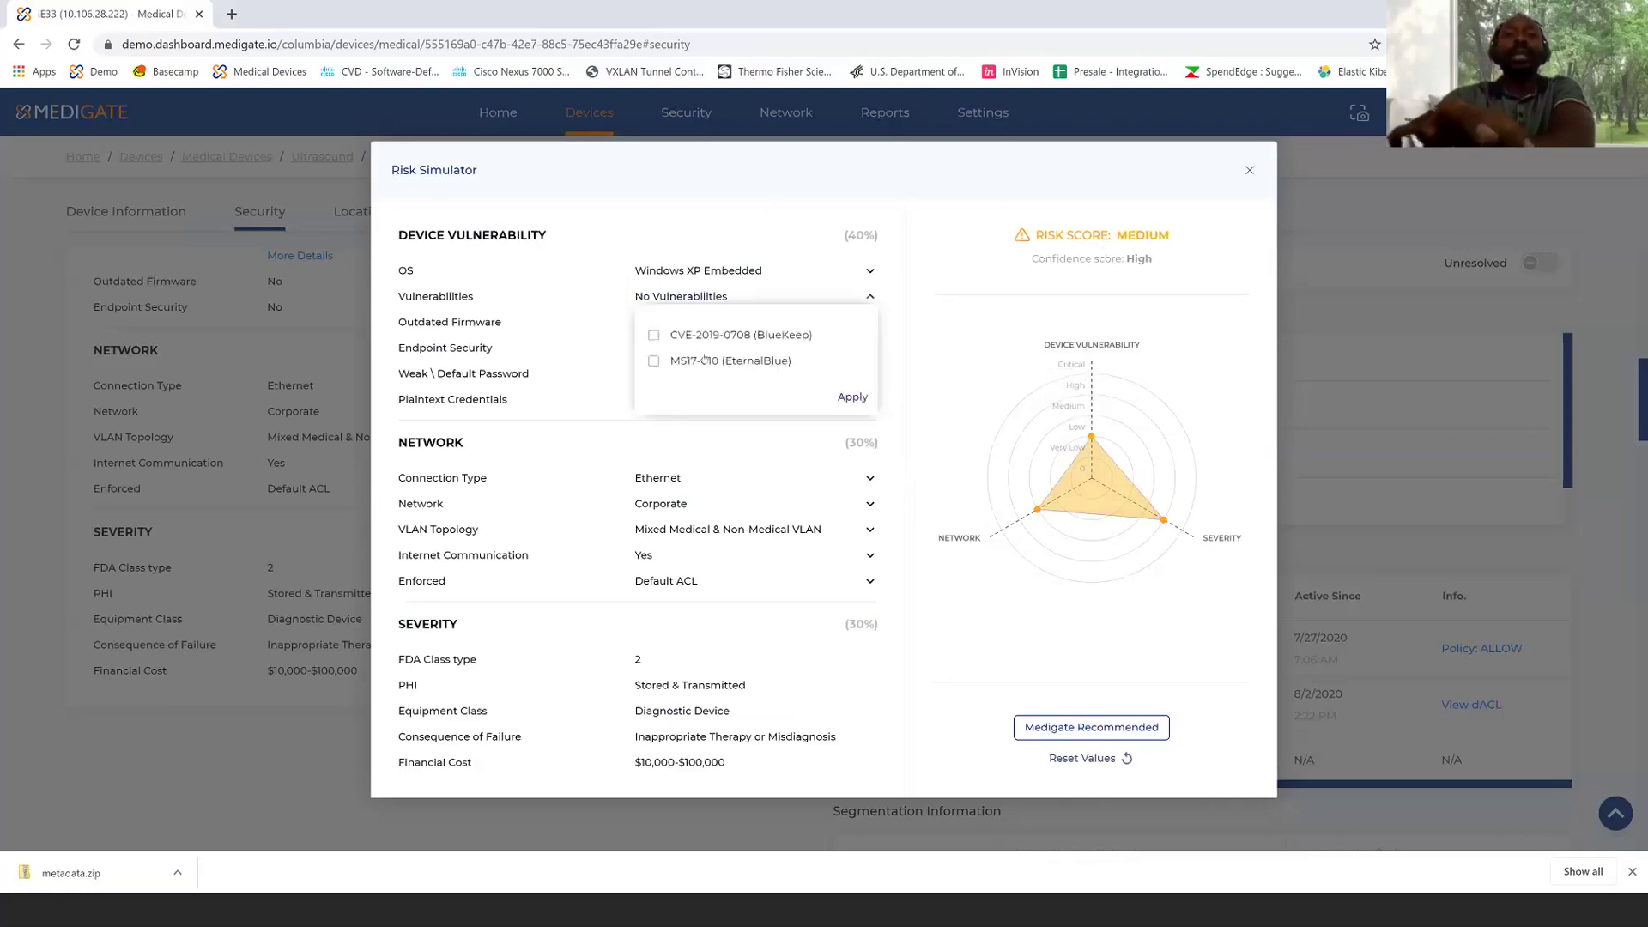
{"action": "left_click", "coordinate": [859, 402]}
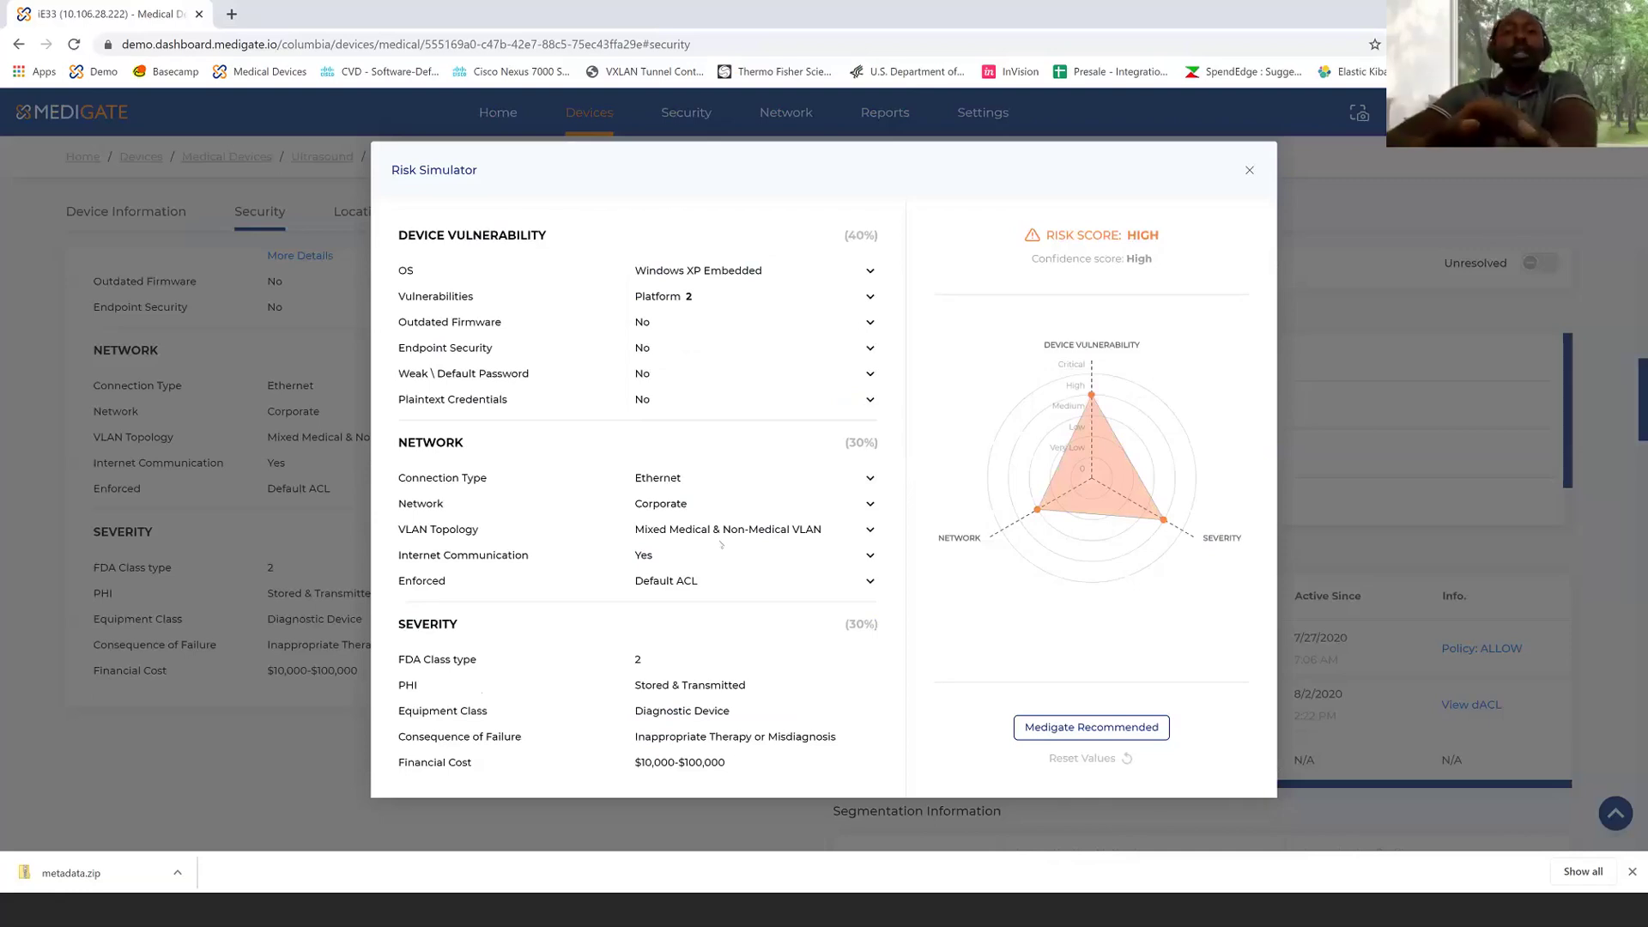
Simulate enforcing the Medigate Recommended ACL with the VLAN topology set to Uniform Type Medical VLAN
{"action": "left_click", "coordinate": [731, 533]}
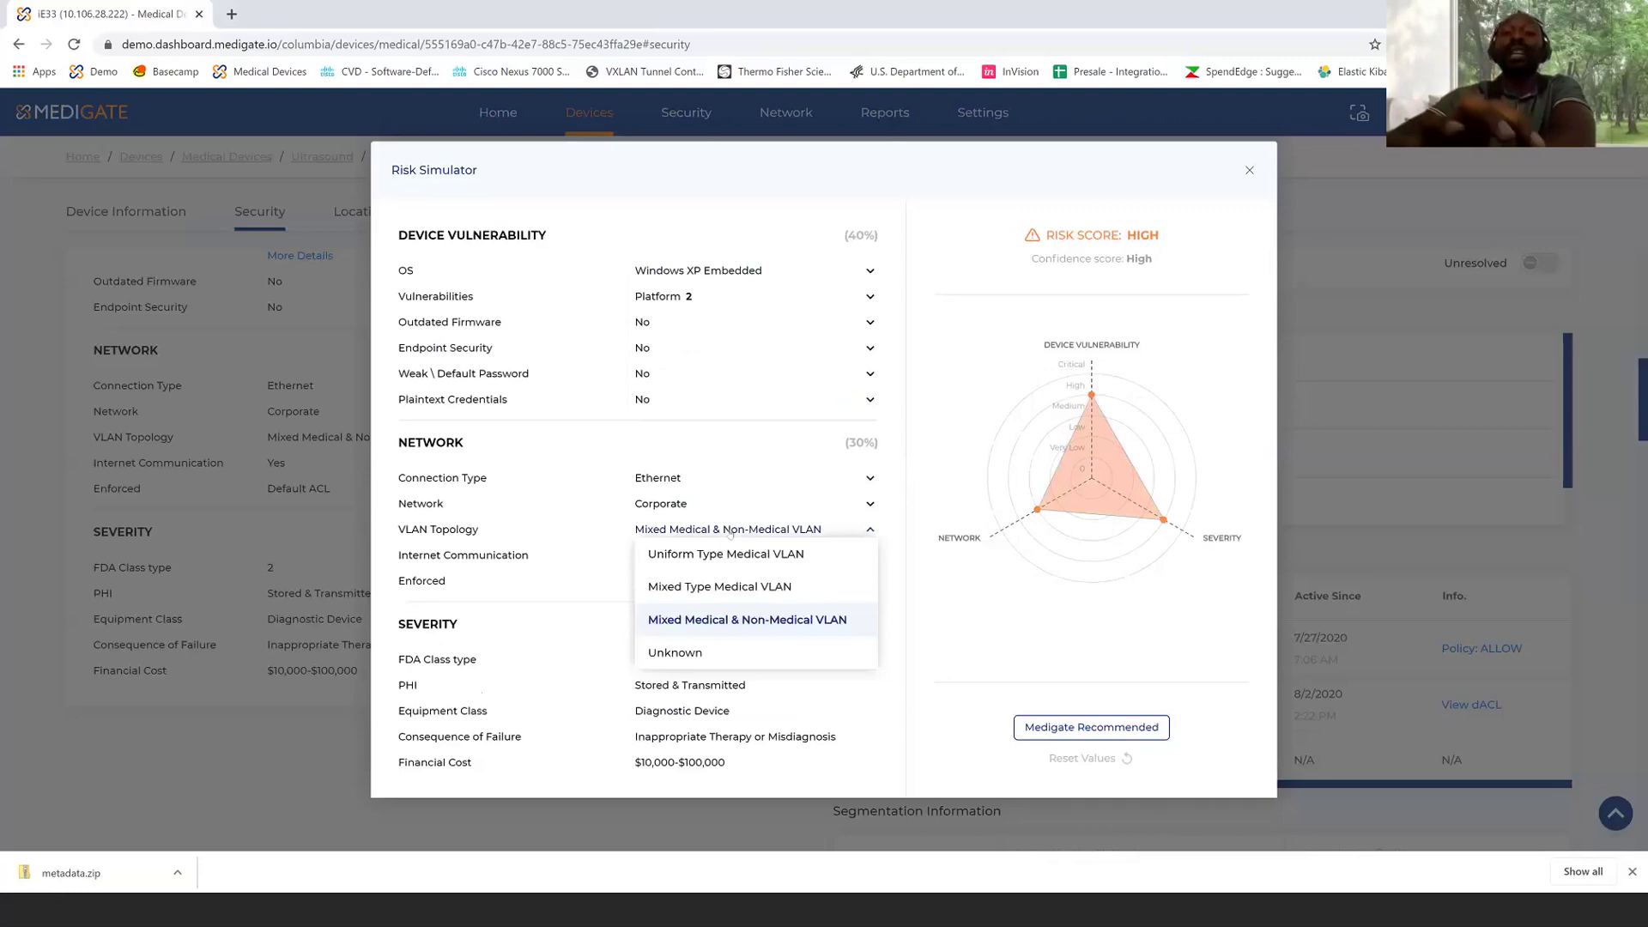
{"action": "left_click", "coordinate": [729, 533]}
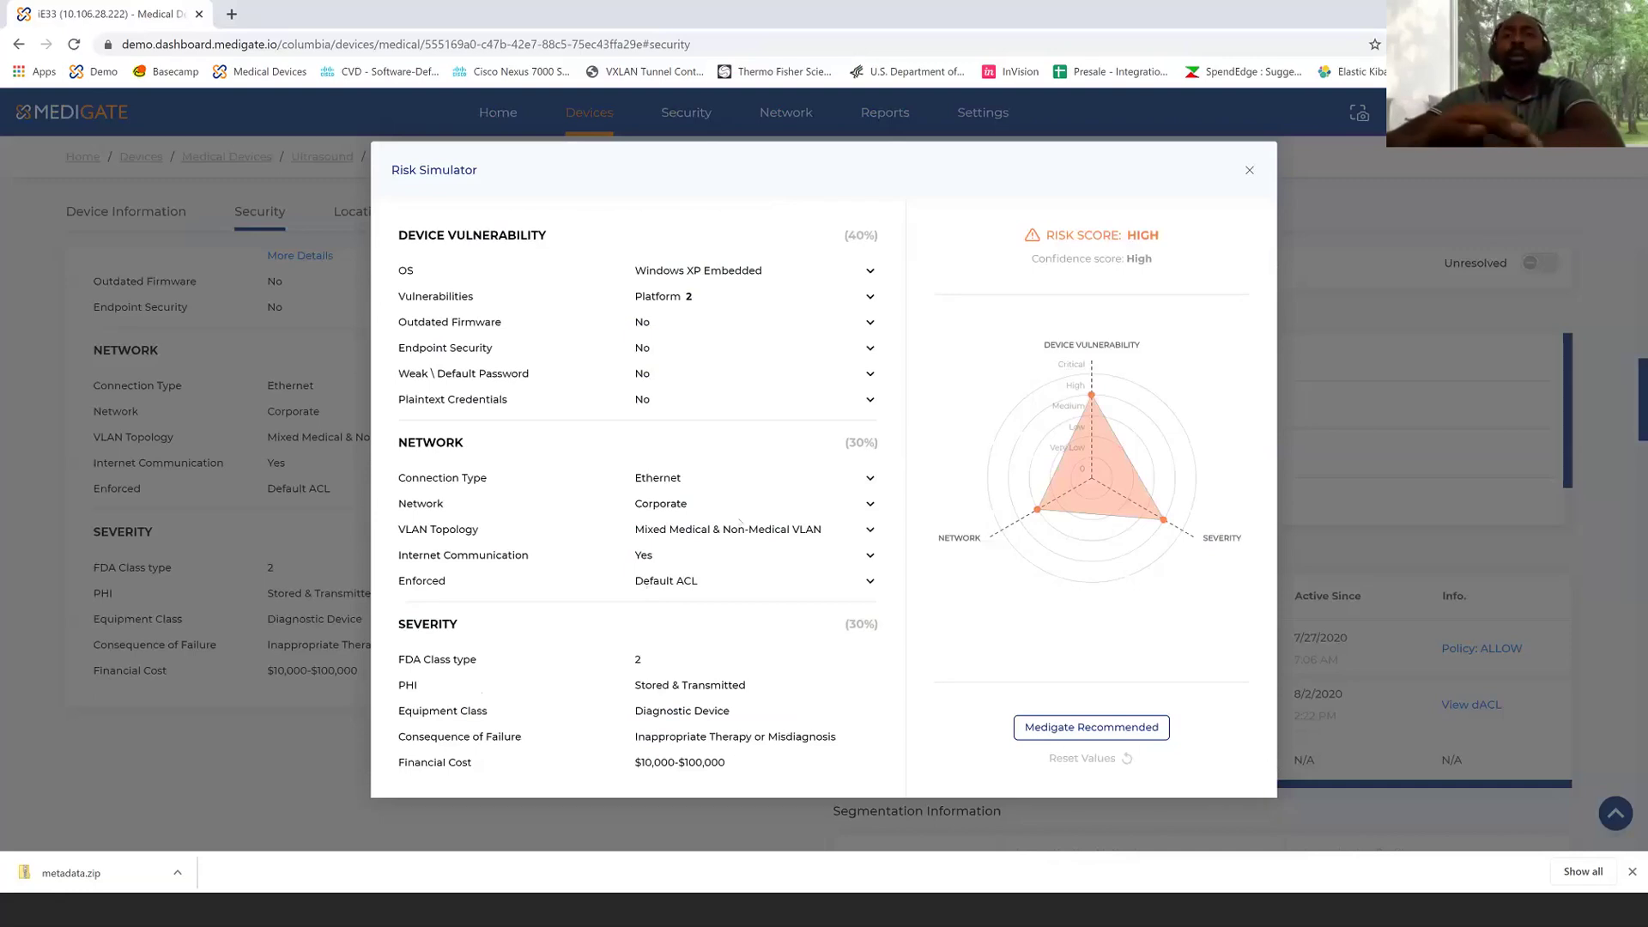
{"action": "left_click", "coordinate": [834, 581]}
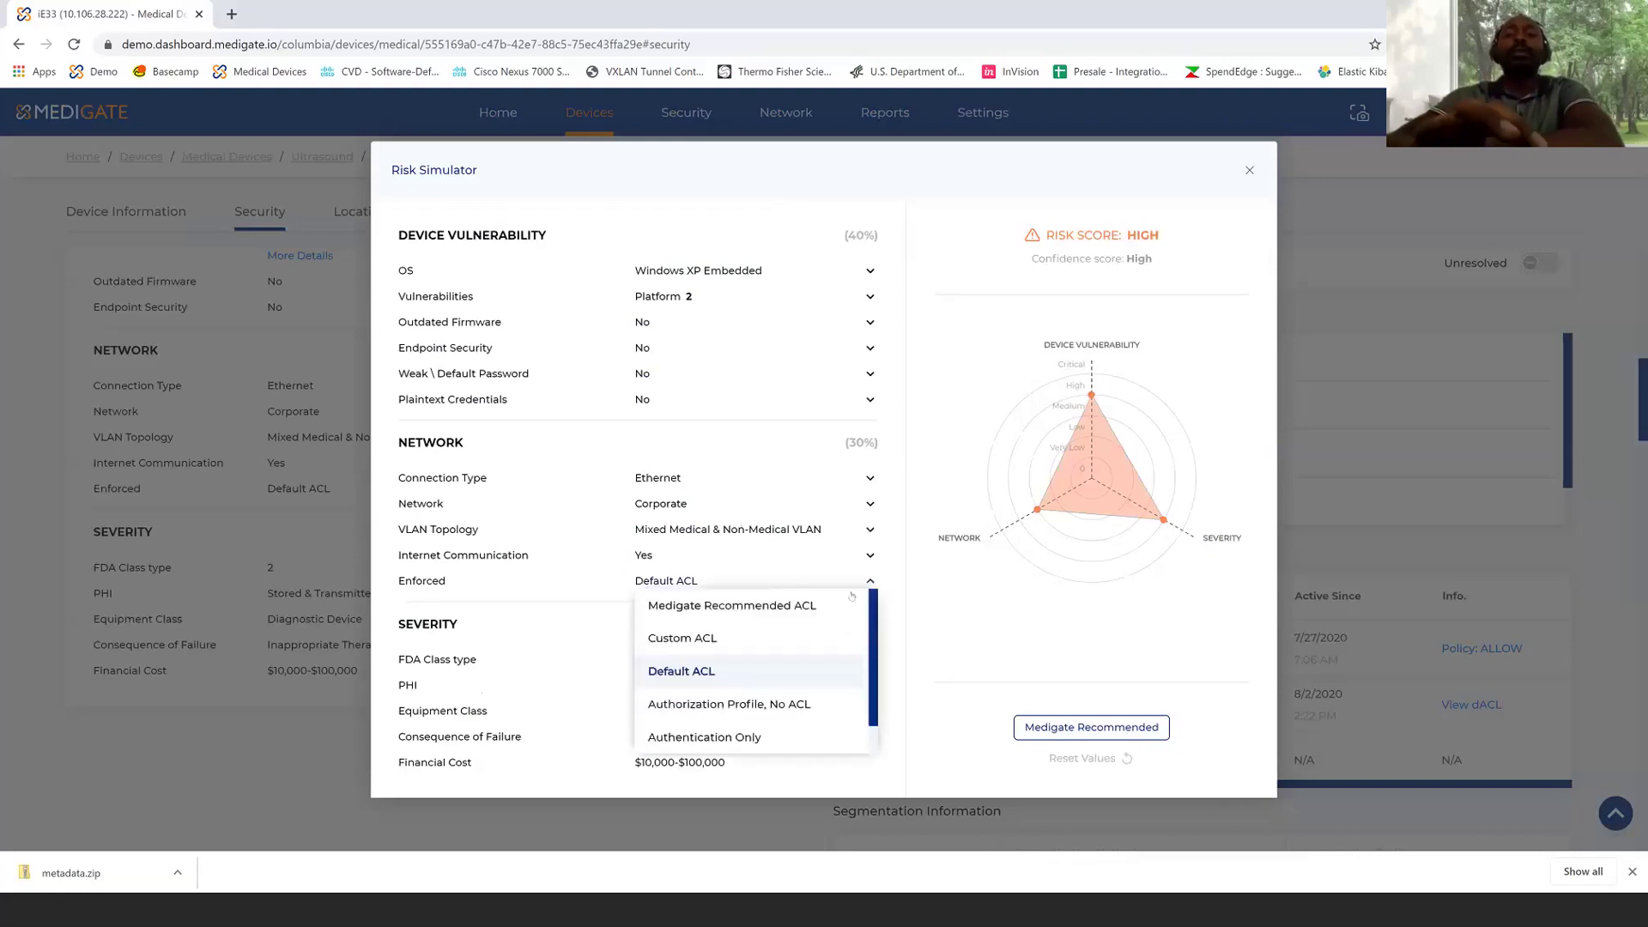
{"action": "left_click", "coordinate": [779, 606]}
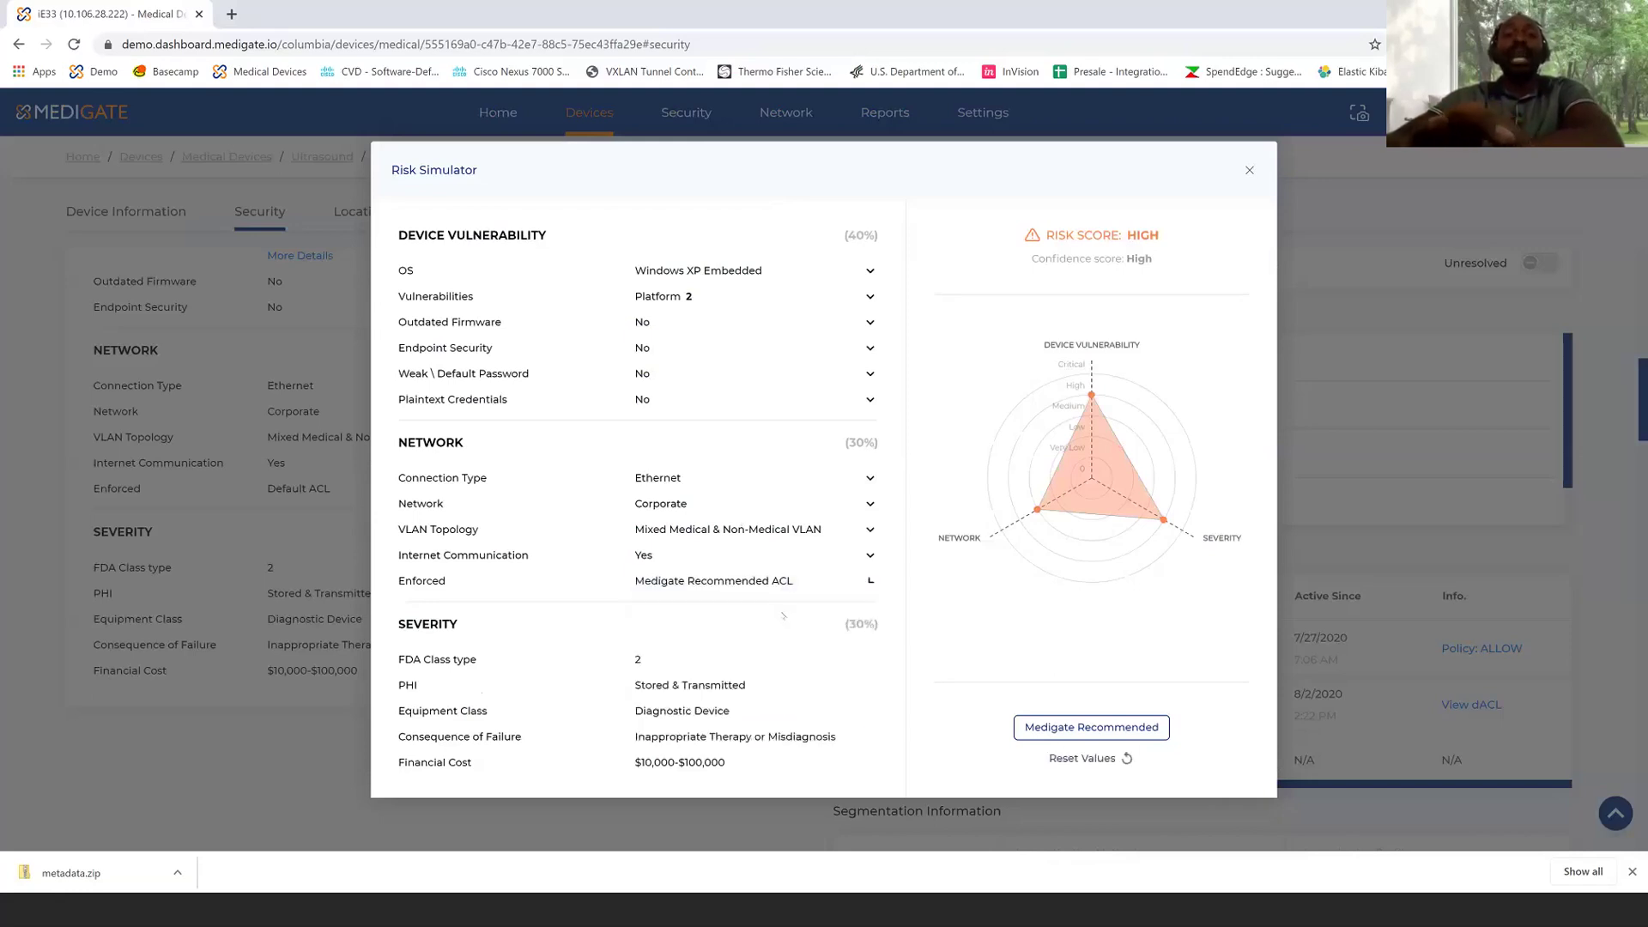
{"action": "left_click", "coordinate": [829, 539]}
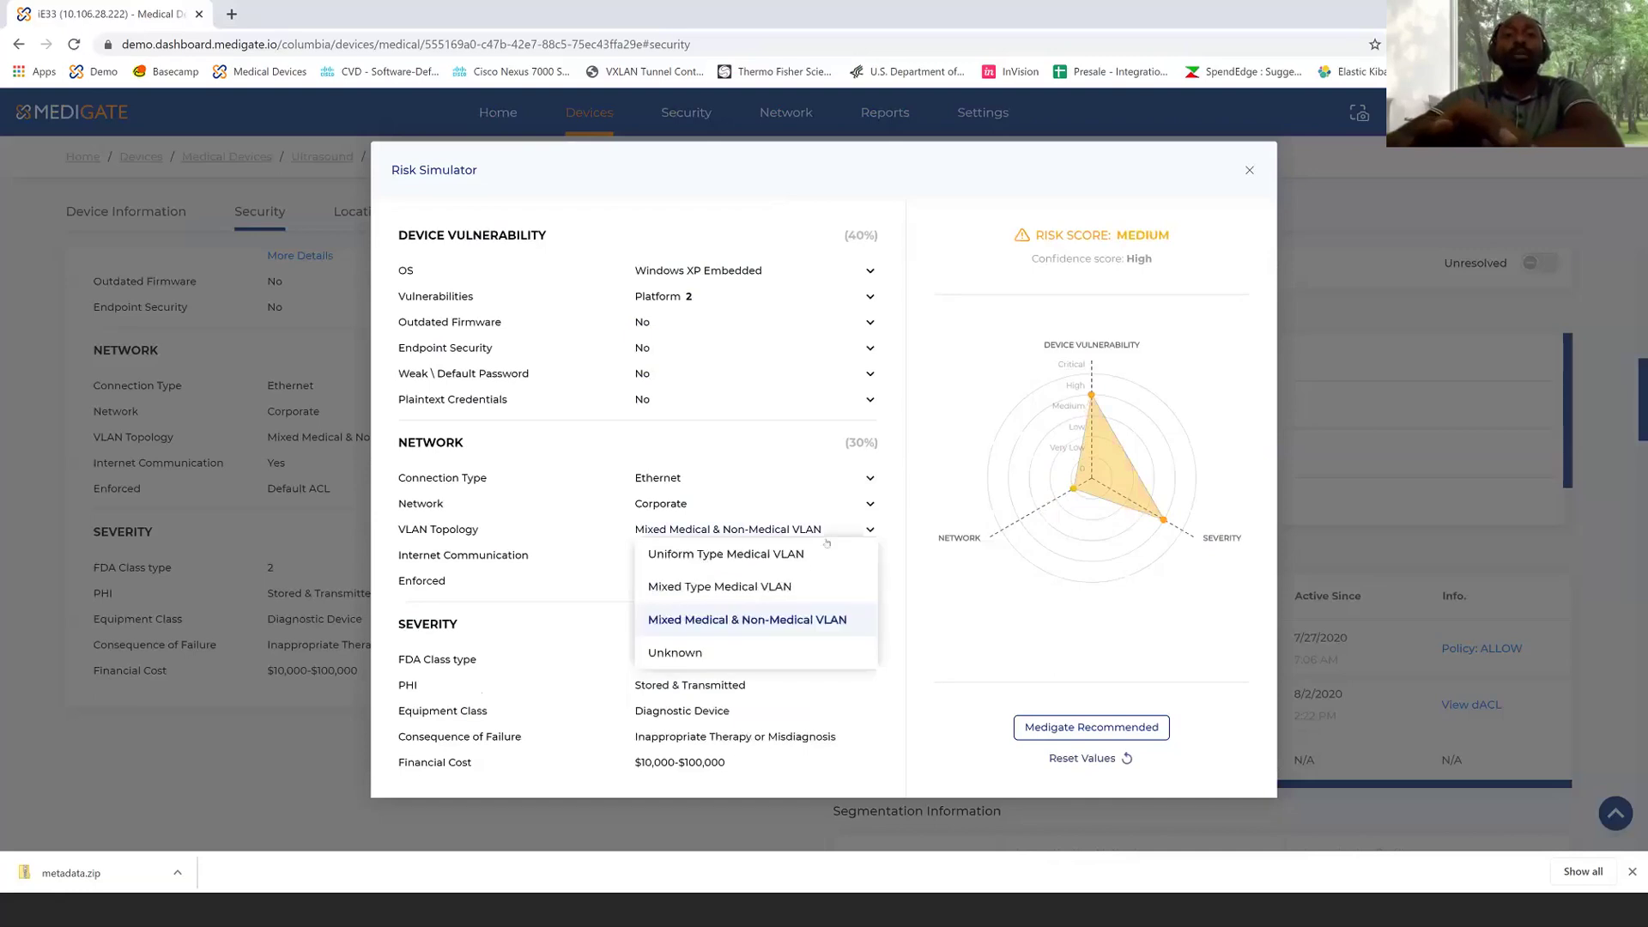
{"action": "left_click", "coordinate": [776, 549]}
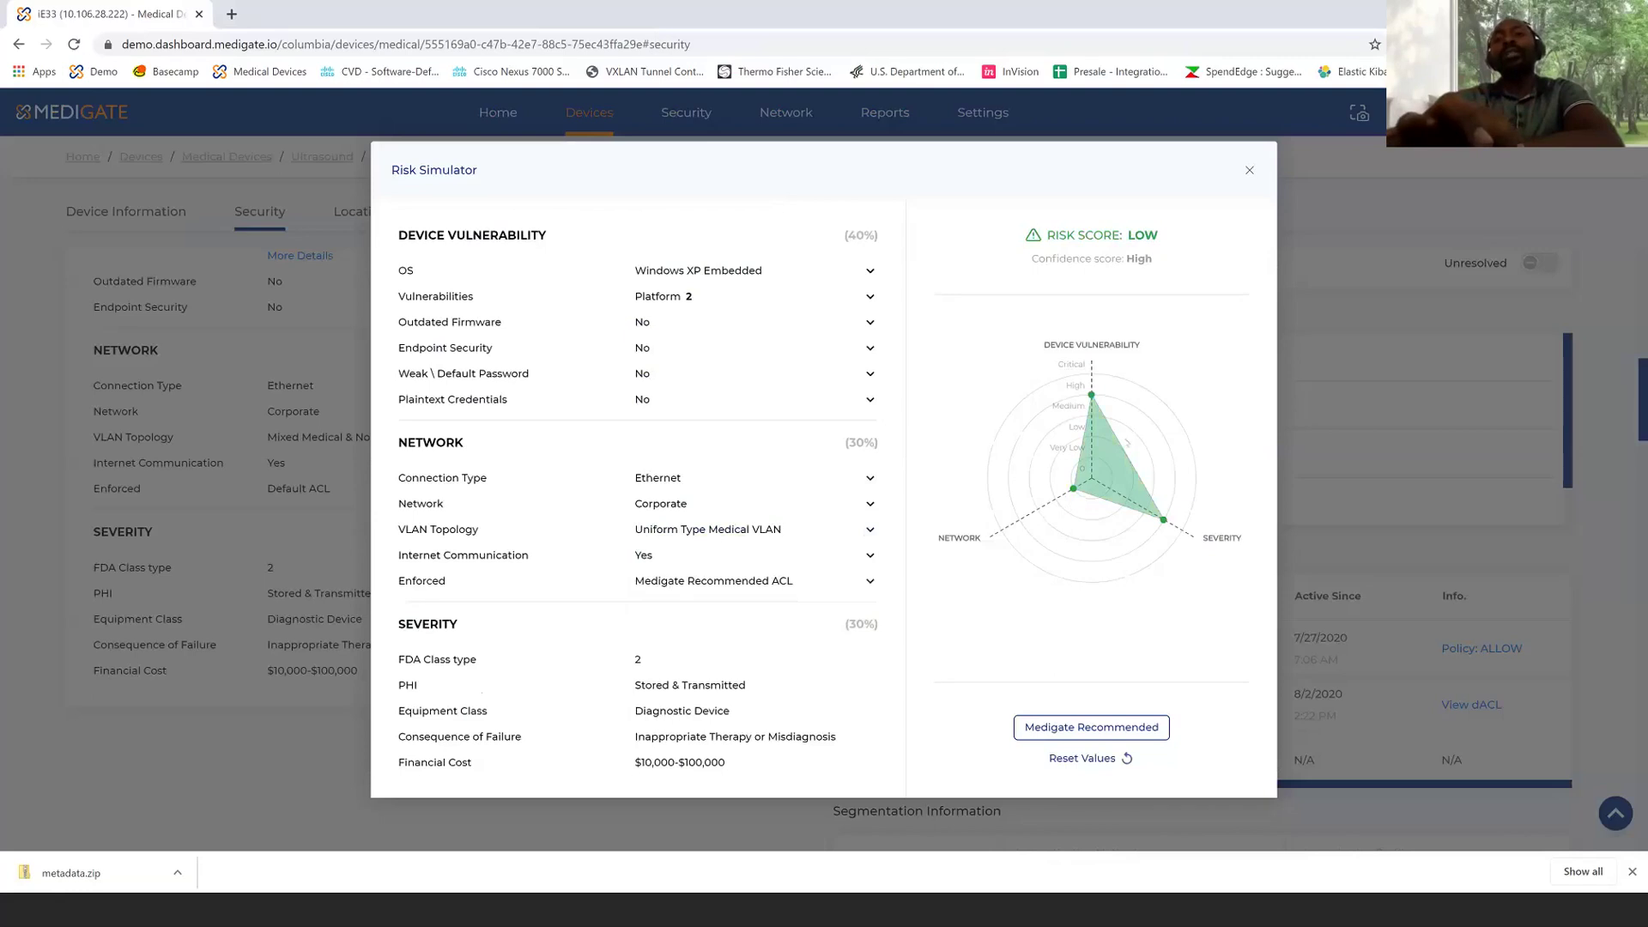
Inspect the vulnerability, severity and network ratings on the simulated risk chart, and close the Risk Simulator
{"action": "mouse_move", "coordinate": [1090, 393]}
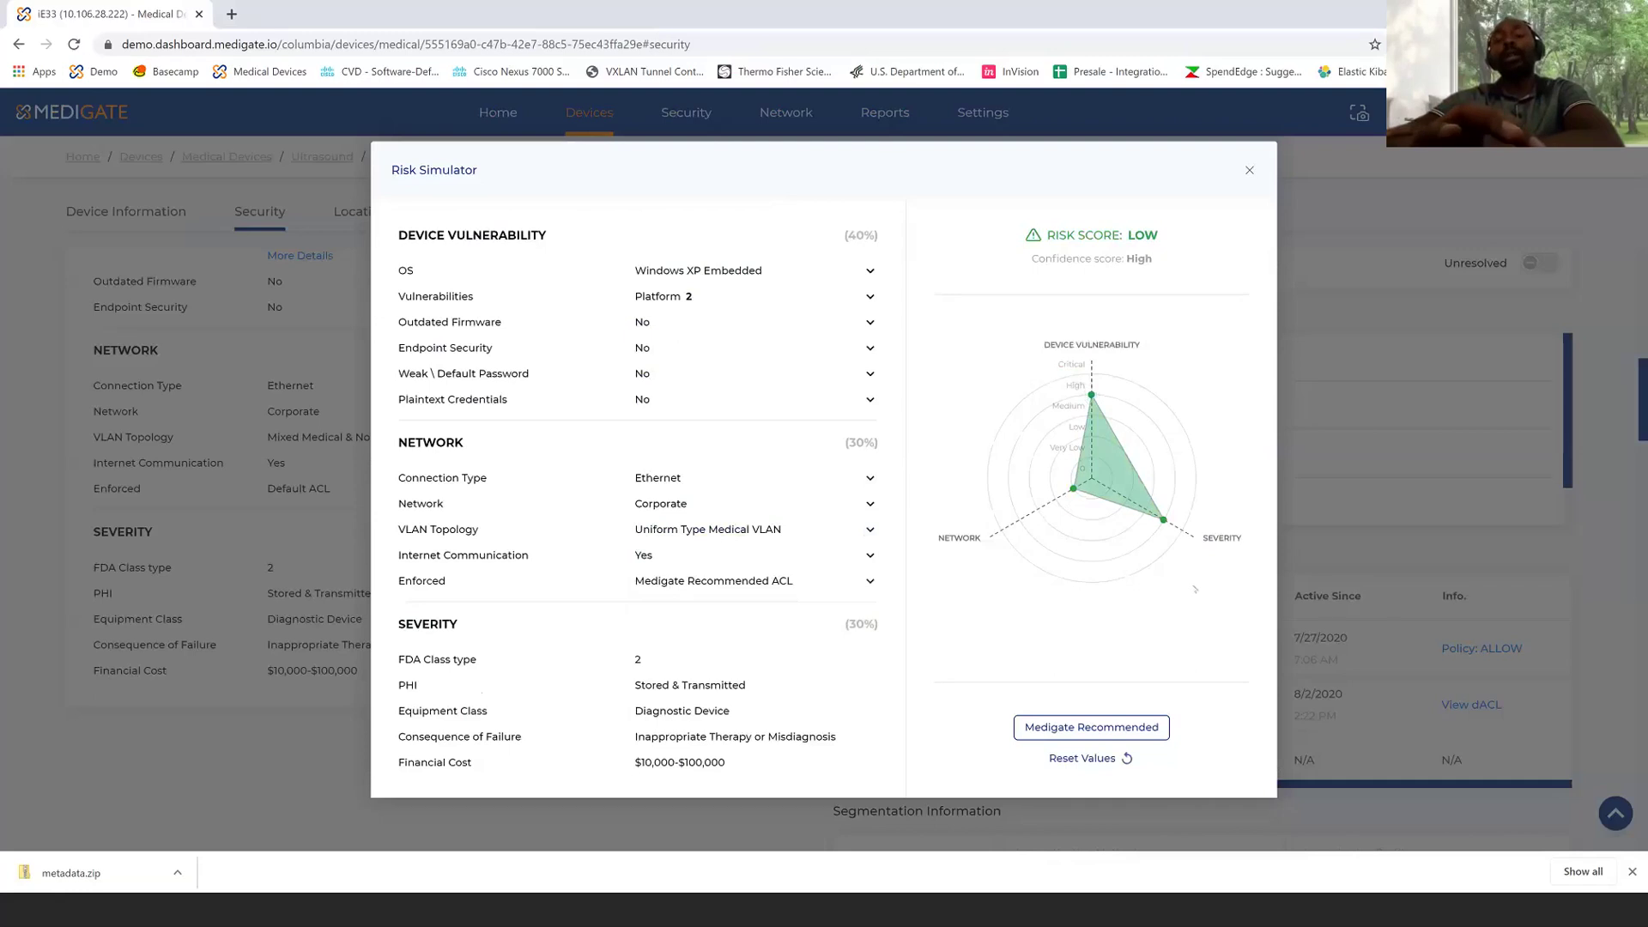
{"action": "mouse_move", "coordinate": [1163, 520]}
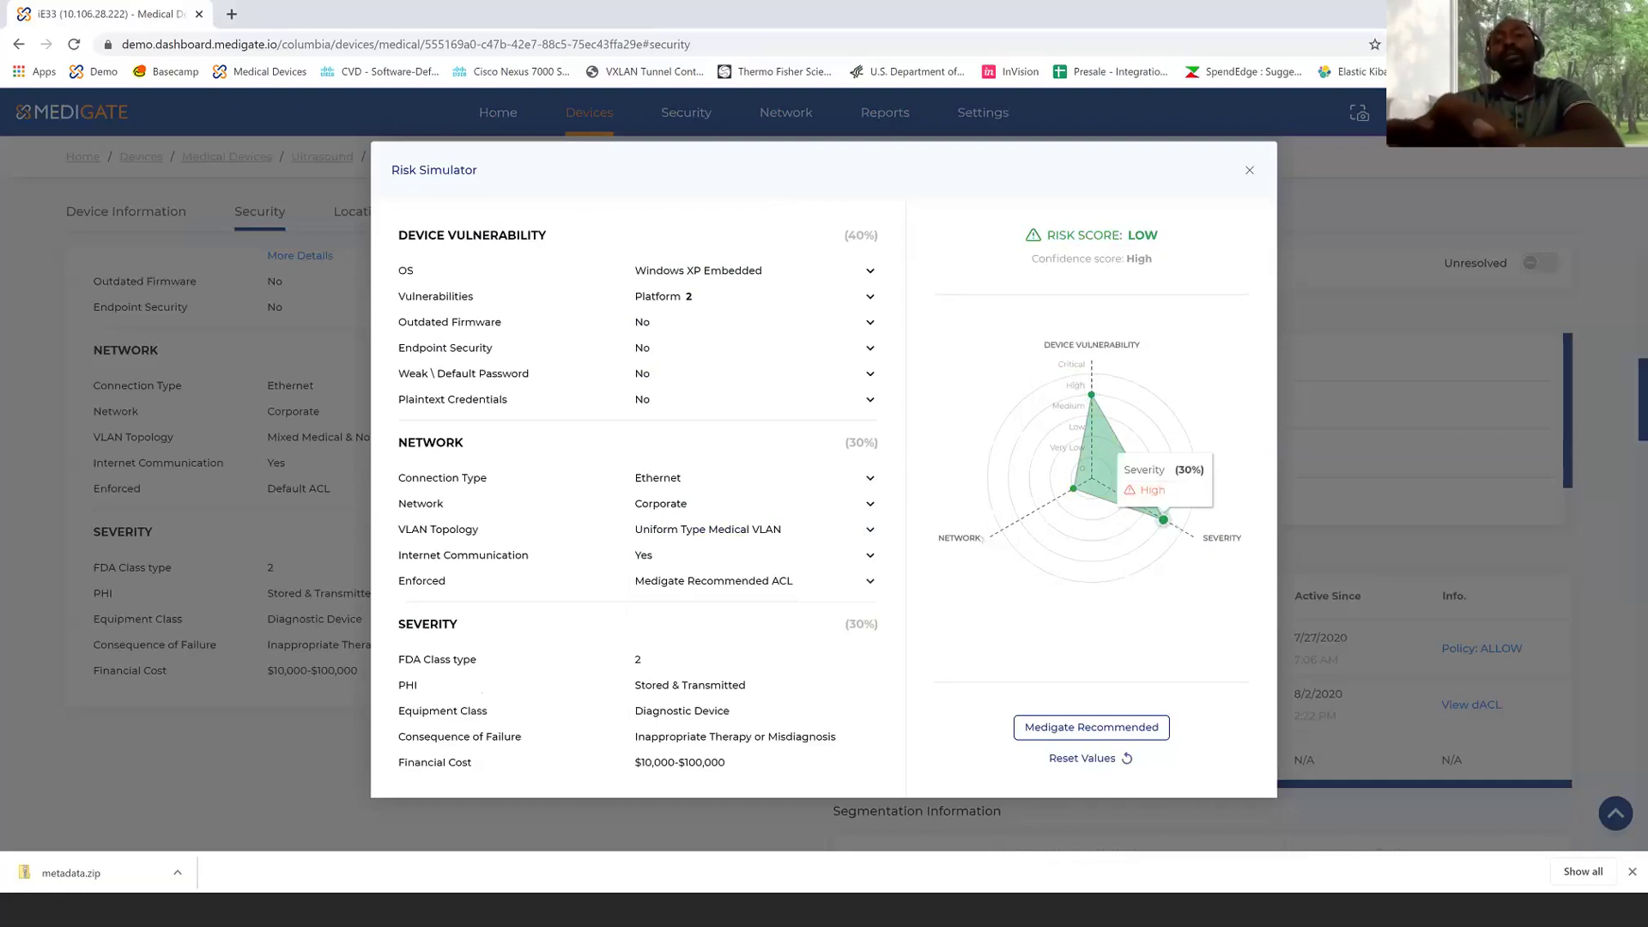
{"action": "mouse_move", "coordinate": [1073, 488]}
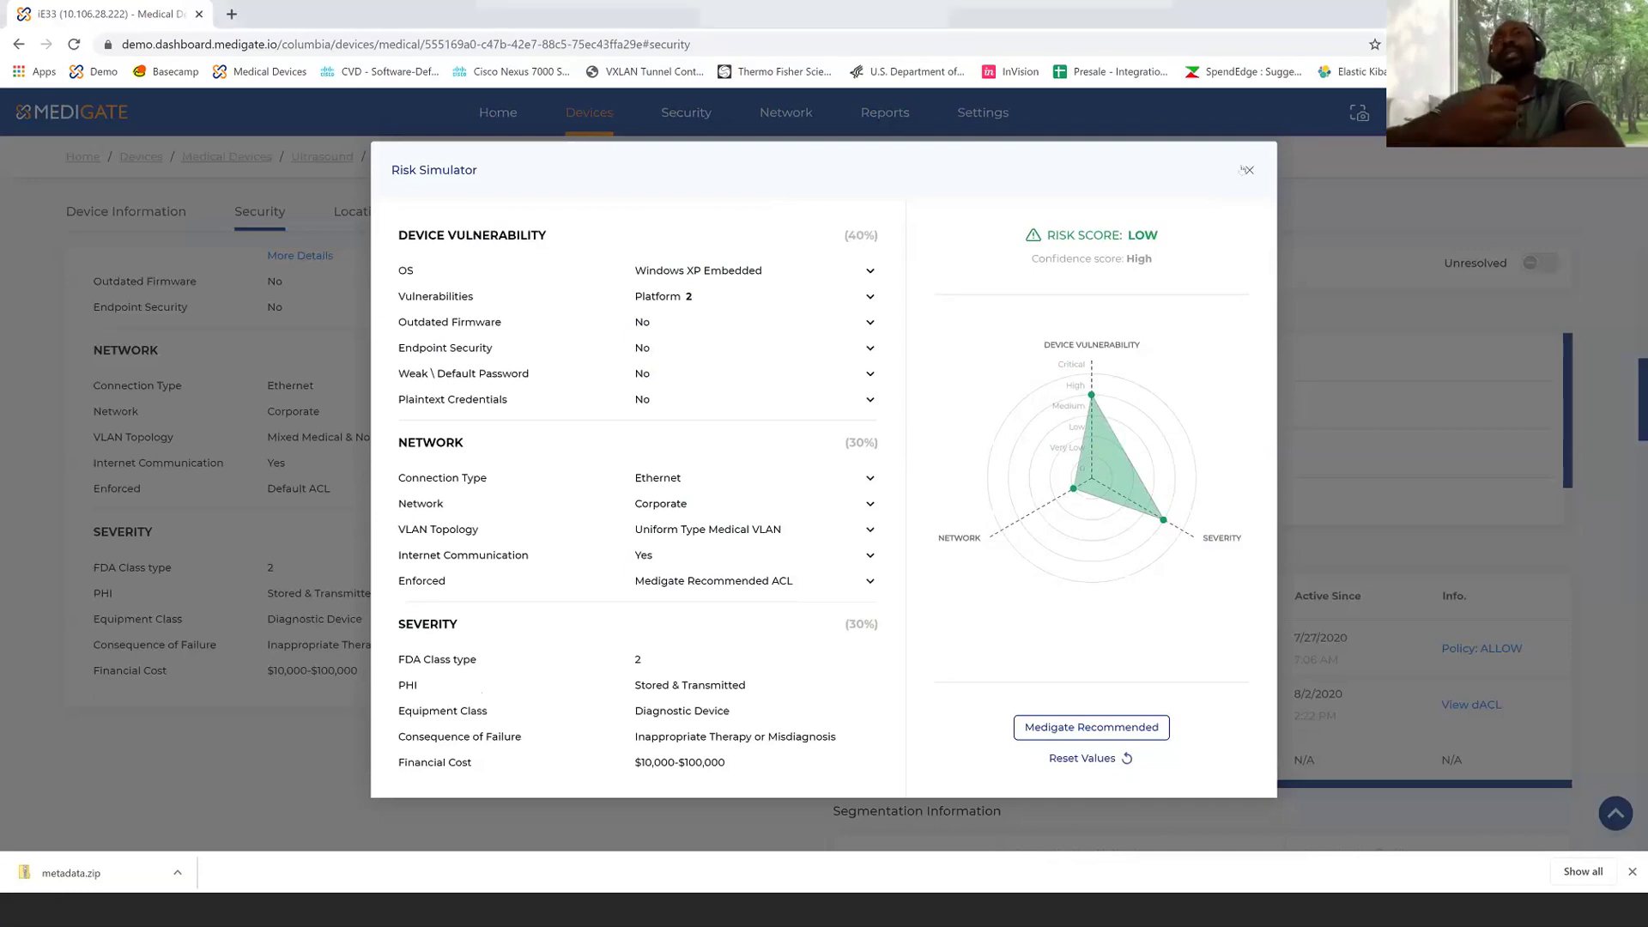
{"action": "left_click", "coordinate": [1246, 170]}
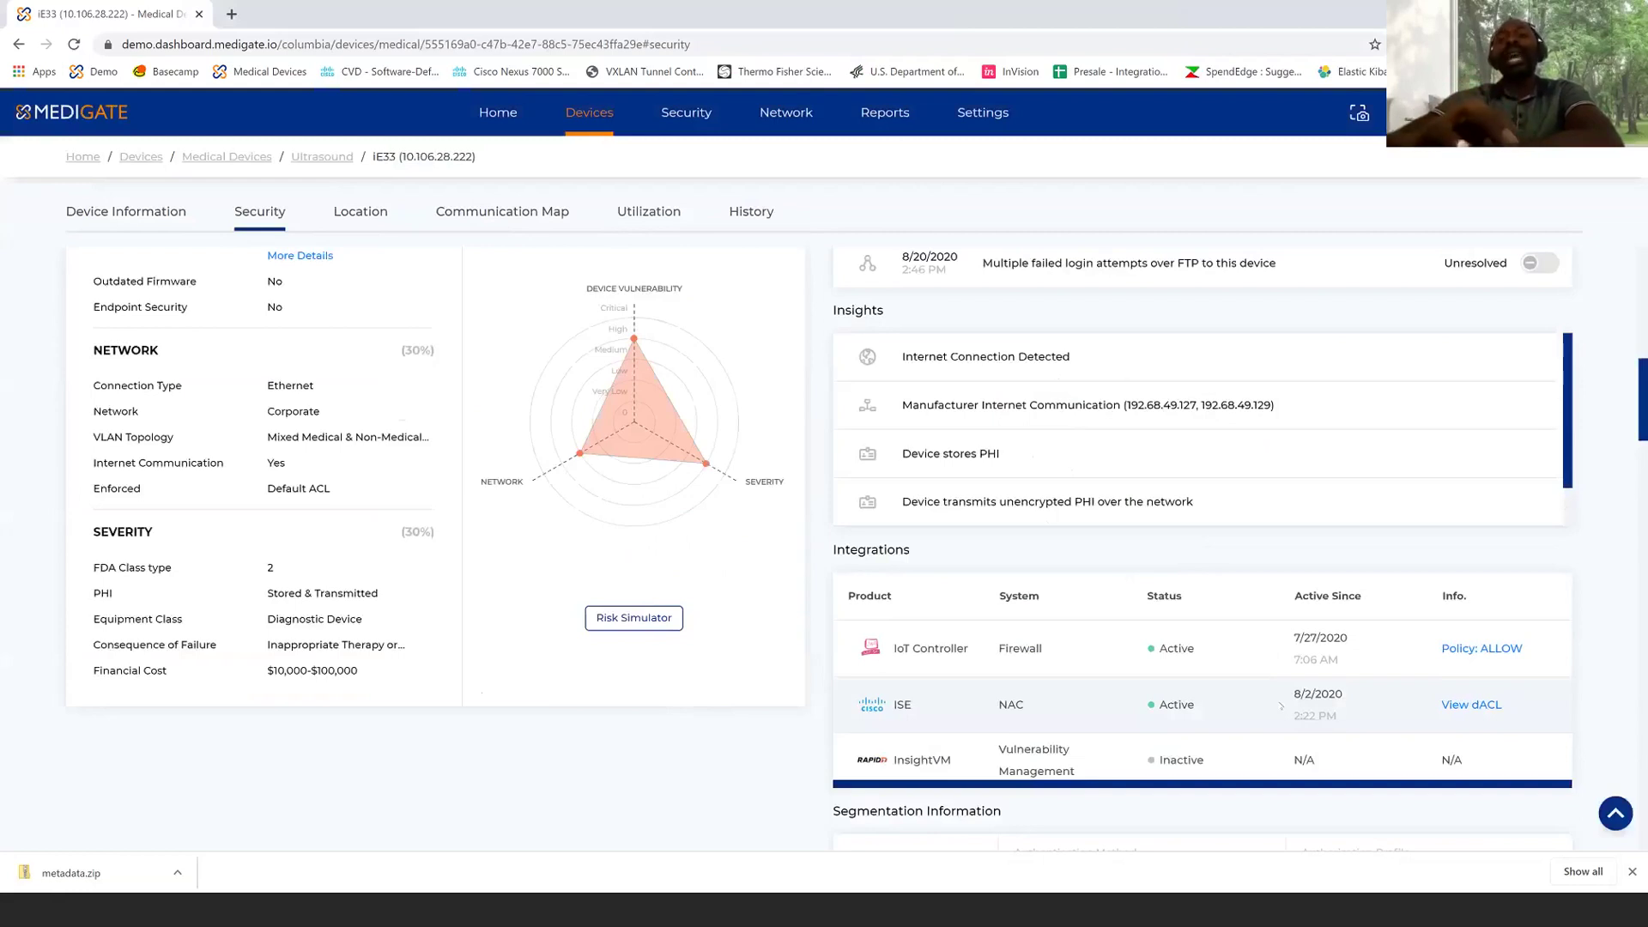
Look through the device's segmentation, location and communication map sections, and return to its security details
{"action": "scroll", "coordinate": [1280, 706], "scroll_direction": "down", "scroll_amount": 5}
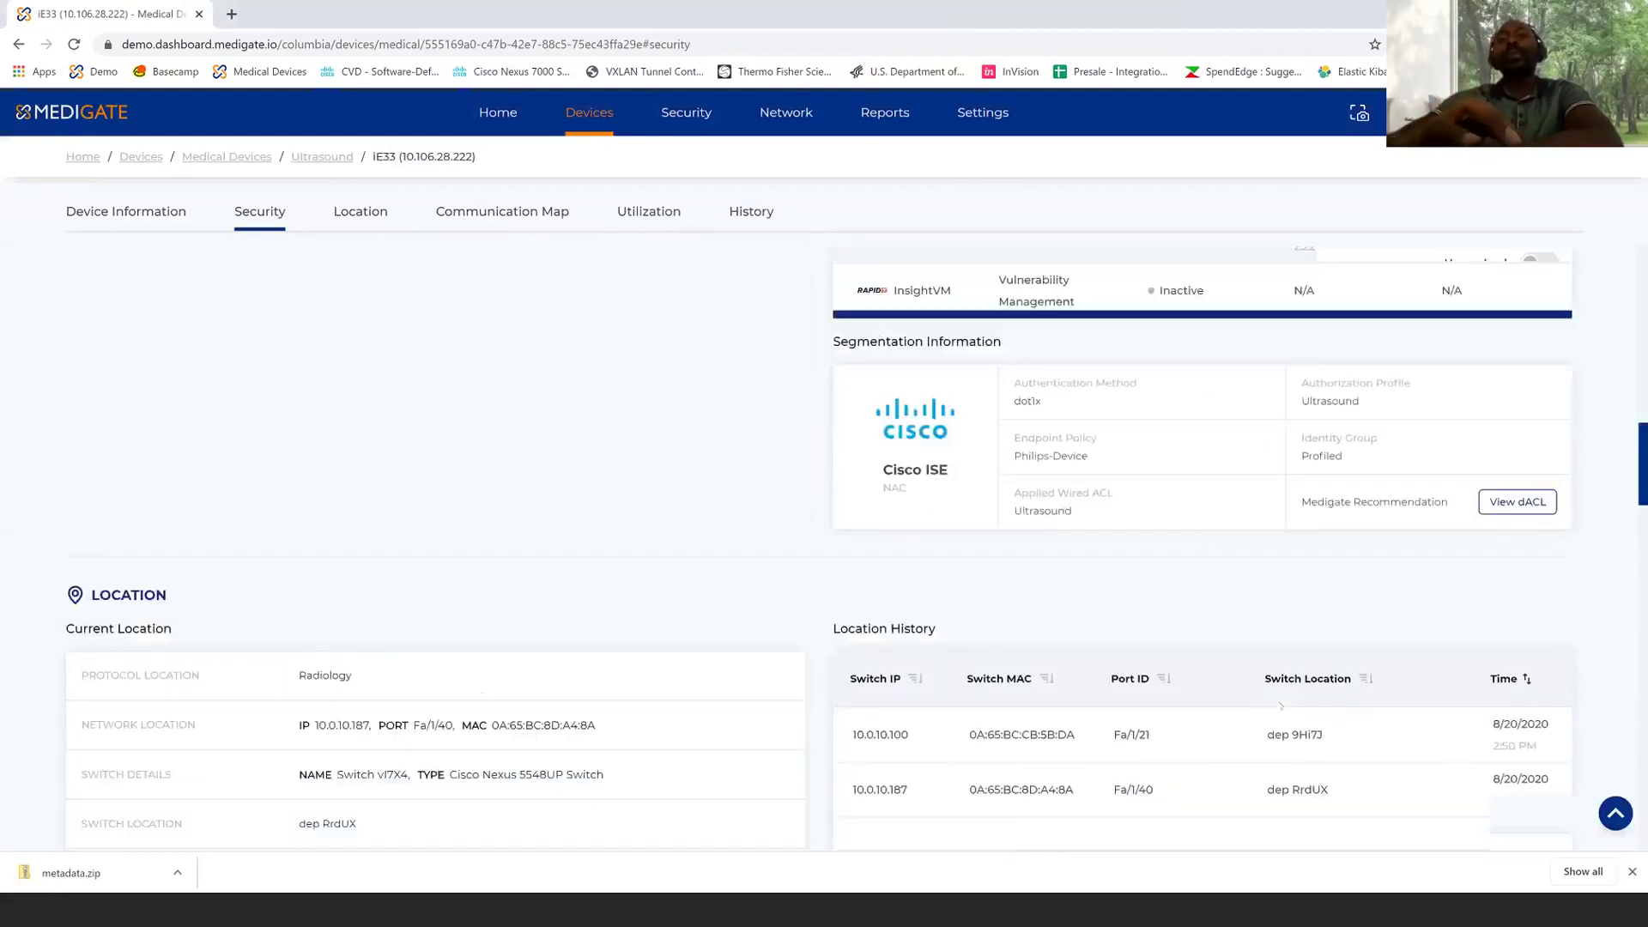
{"action": "scroll", "coordinate": [1280, 705], "scroll_direction": "down", "scroll_amount": 8}
{"action": "scroll", "coordinate": [1280, 705], "scroll_direction": "down", "scroll_amount": 1}
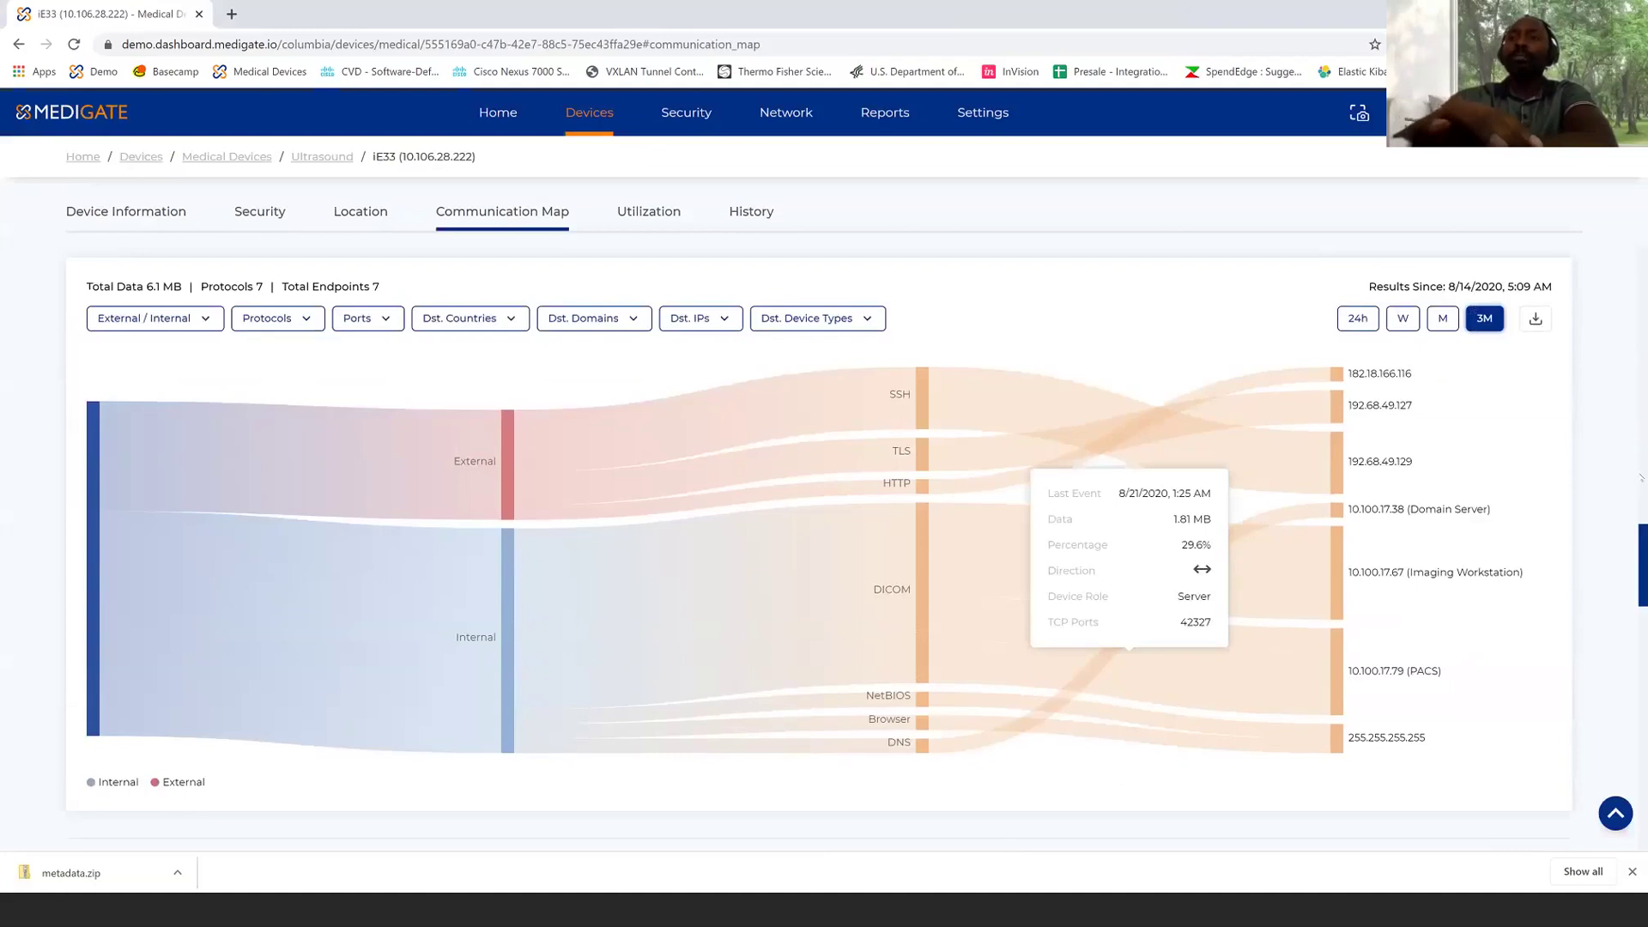
{"action": "left_click", "coordinate": [259, 211]}
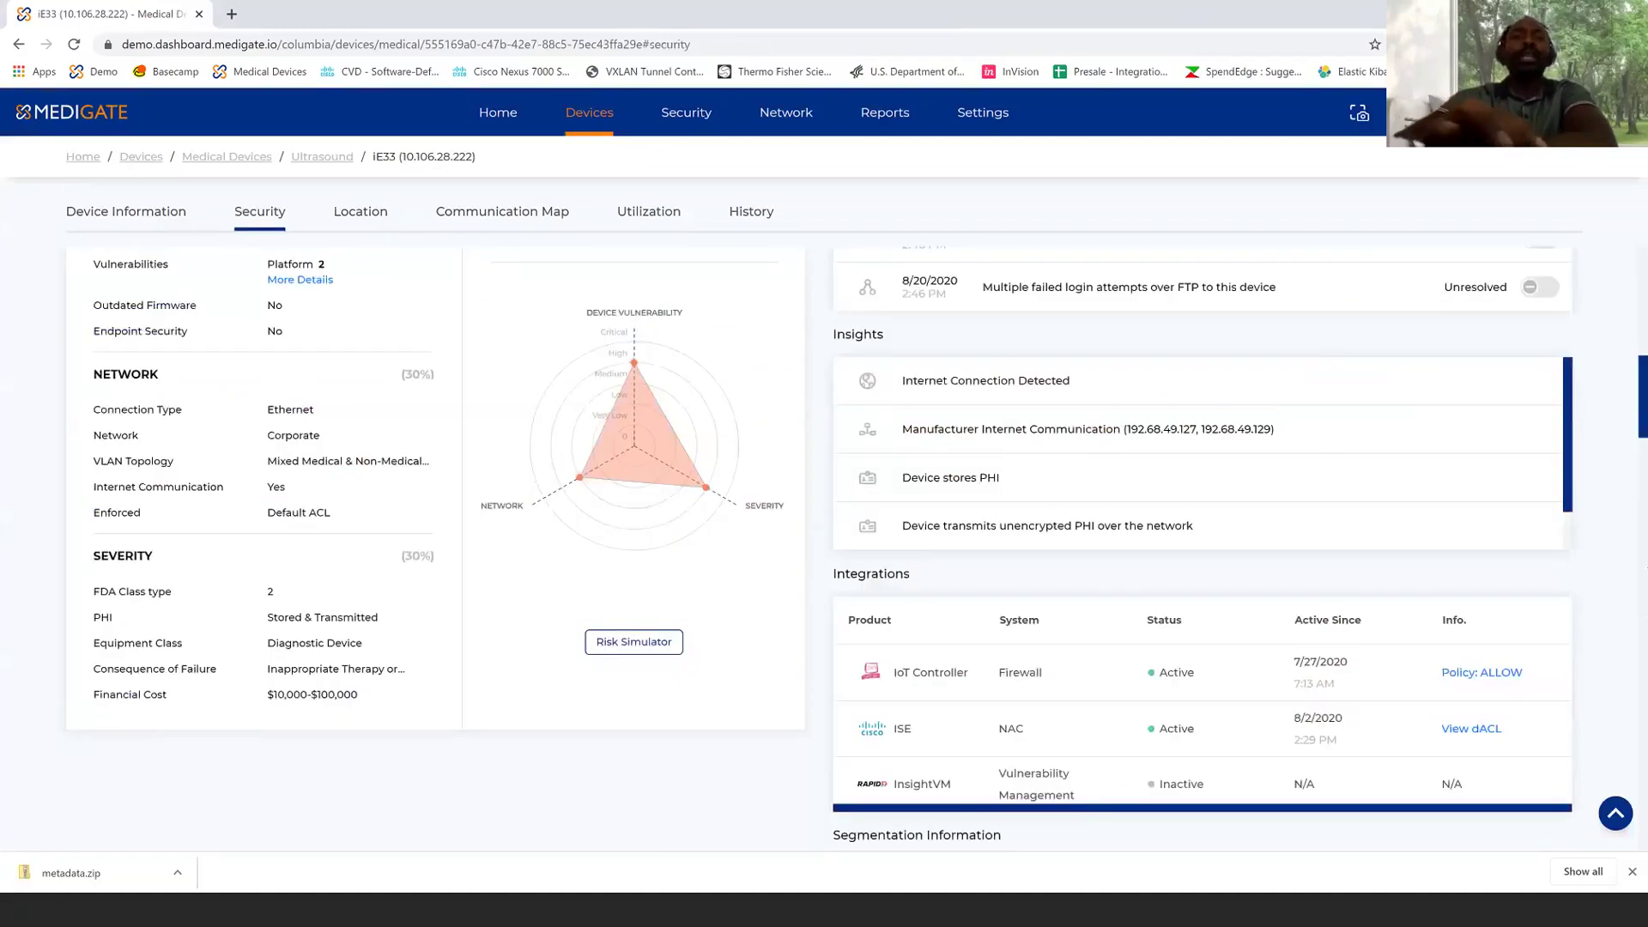
Examine the communication map's external and internal traffic, including the DICOM flows to the imaging workstation and PACS
{"action": "scroll", "coordinate": [884, 659], "scroll_direction": "down", "scroll_amount": 10}
{"action": "mouse_move", "coordinate": [510, 463]}
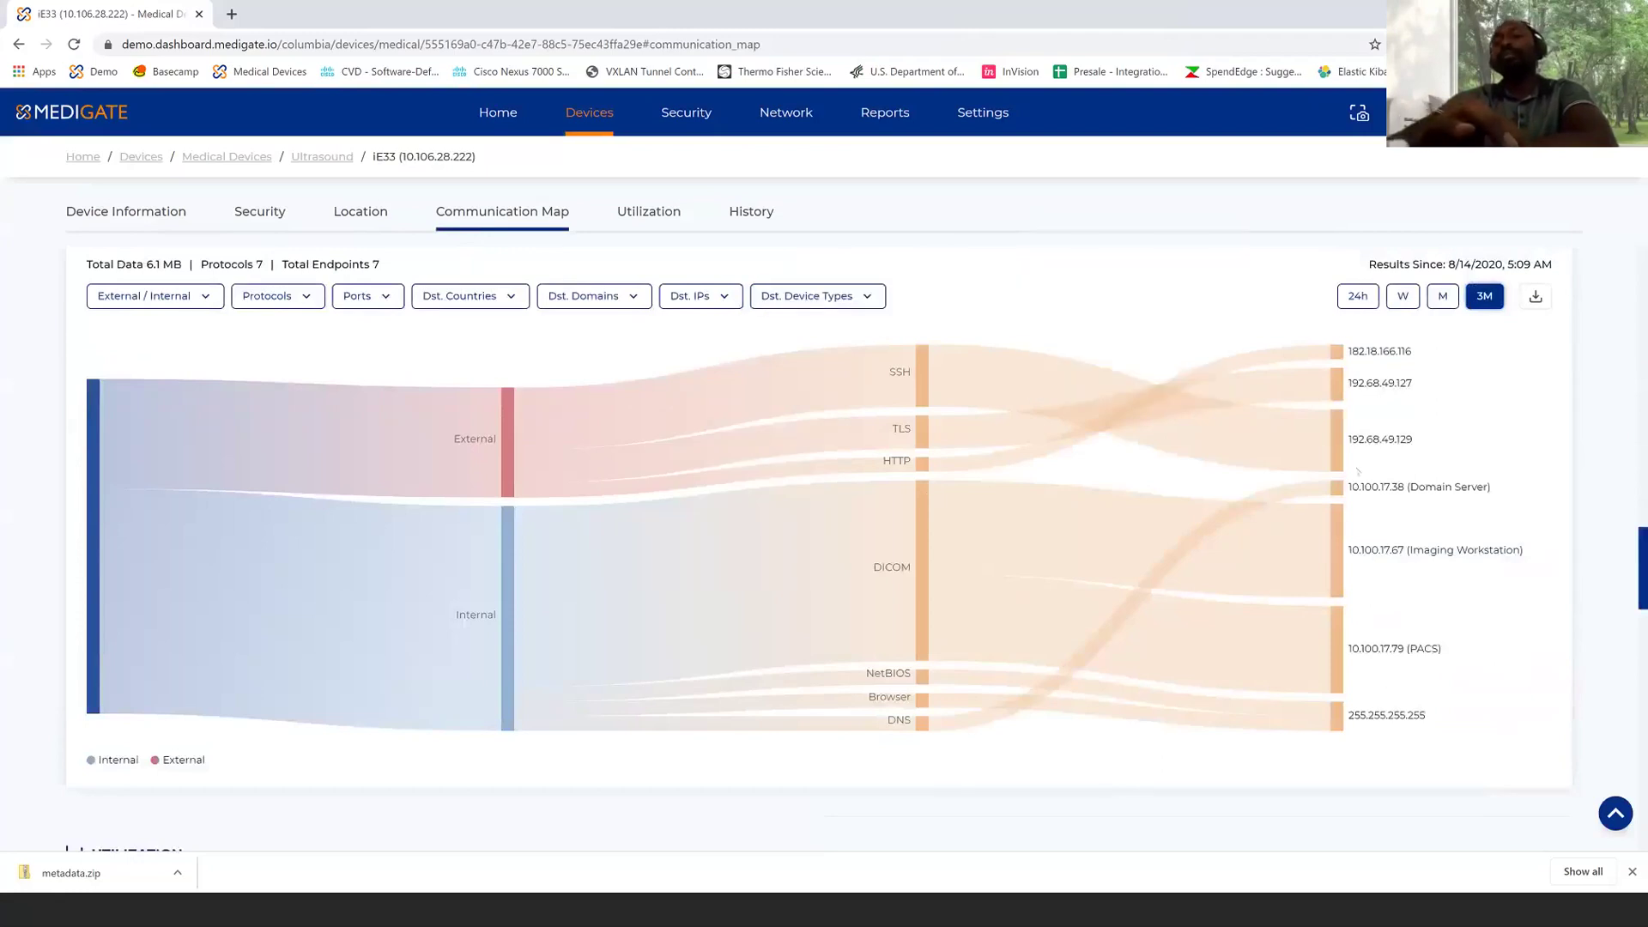
{"action": "mouse_move", "coordinate": [1340, 643]}
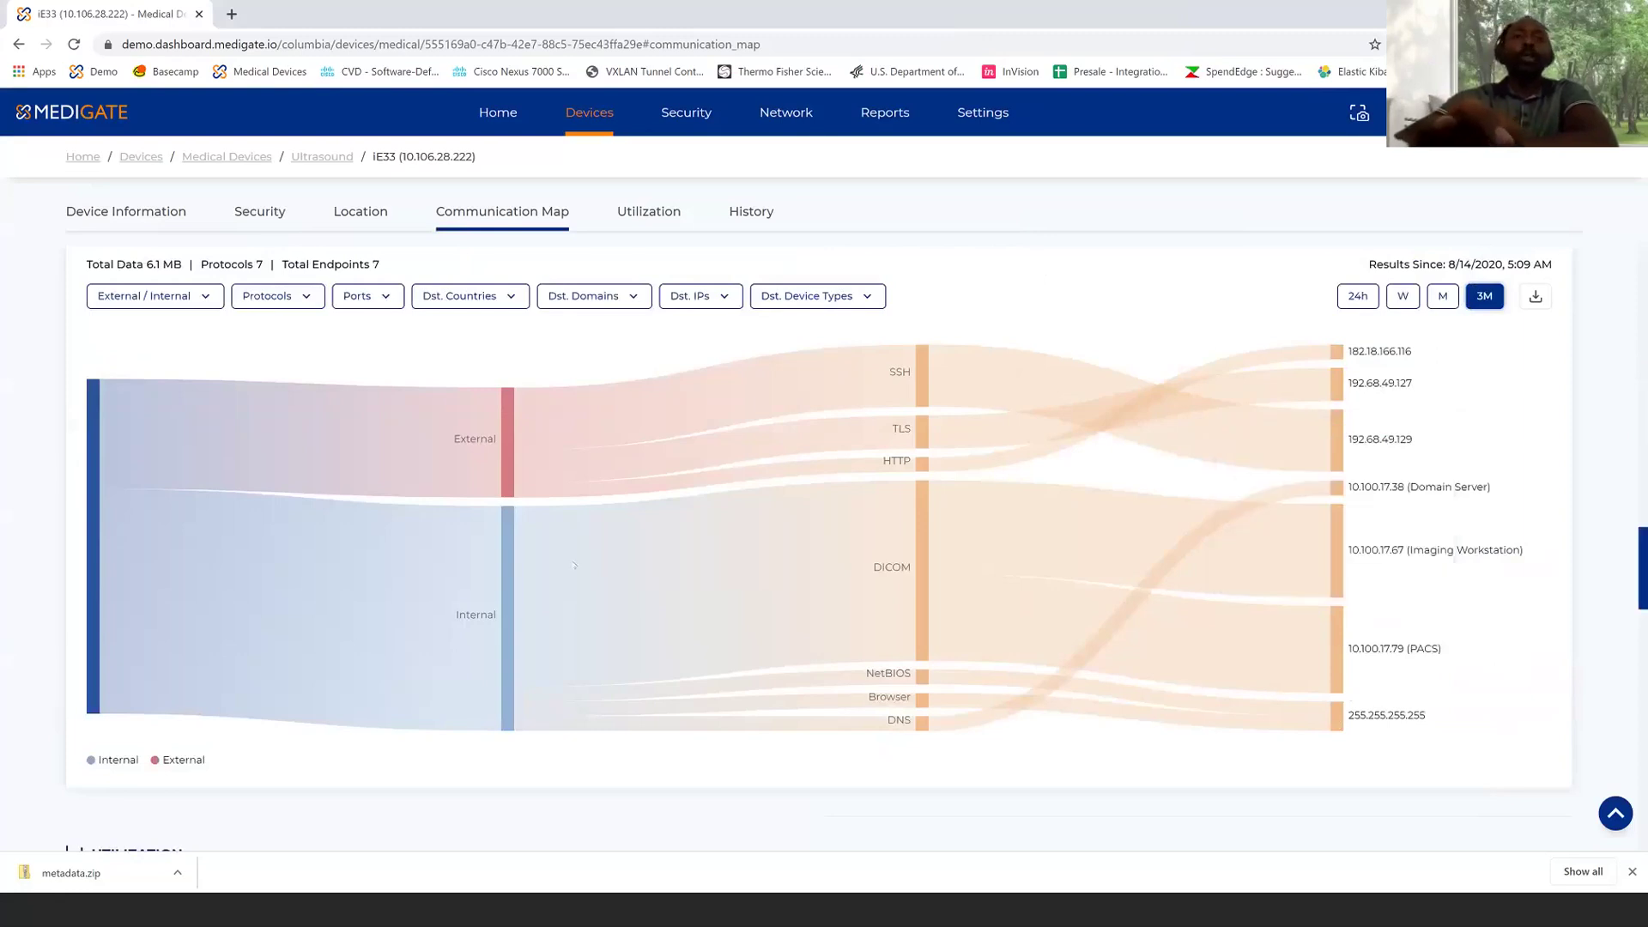
{"action": "mouse_move", "coordinate": [636, 520]}
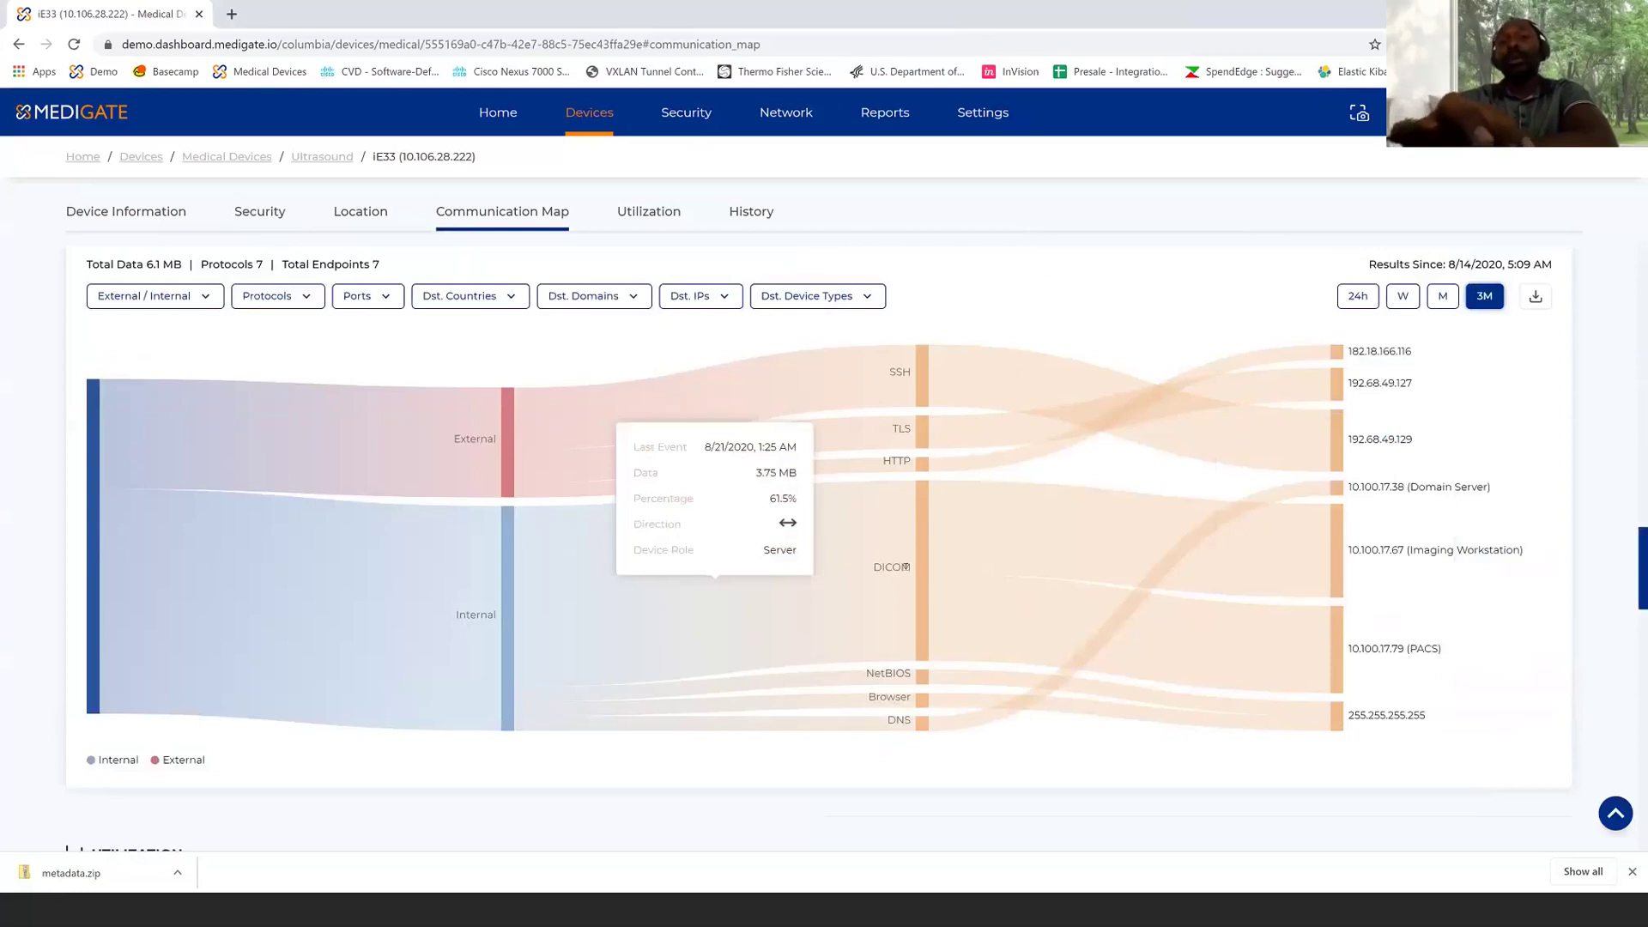
{"action": "mouse_move", "coordinate": [921, 574]}
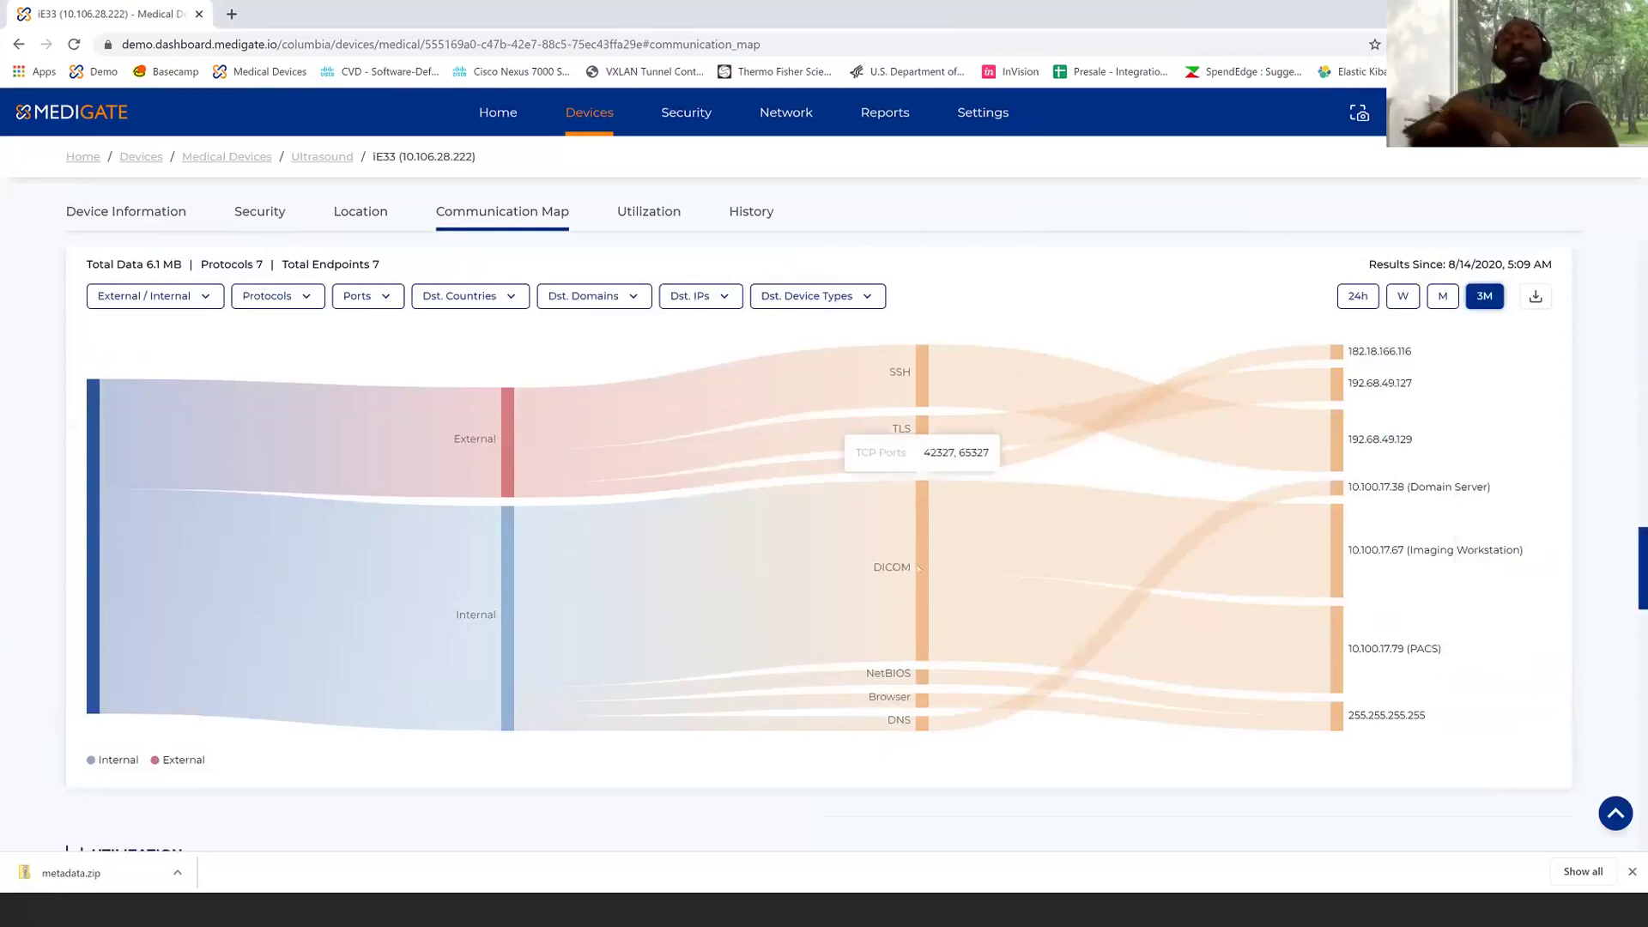
{"action": "mouse_move", "coordinate": [966, 502]}
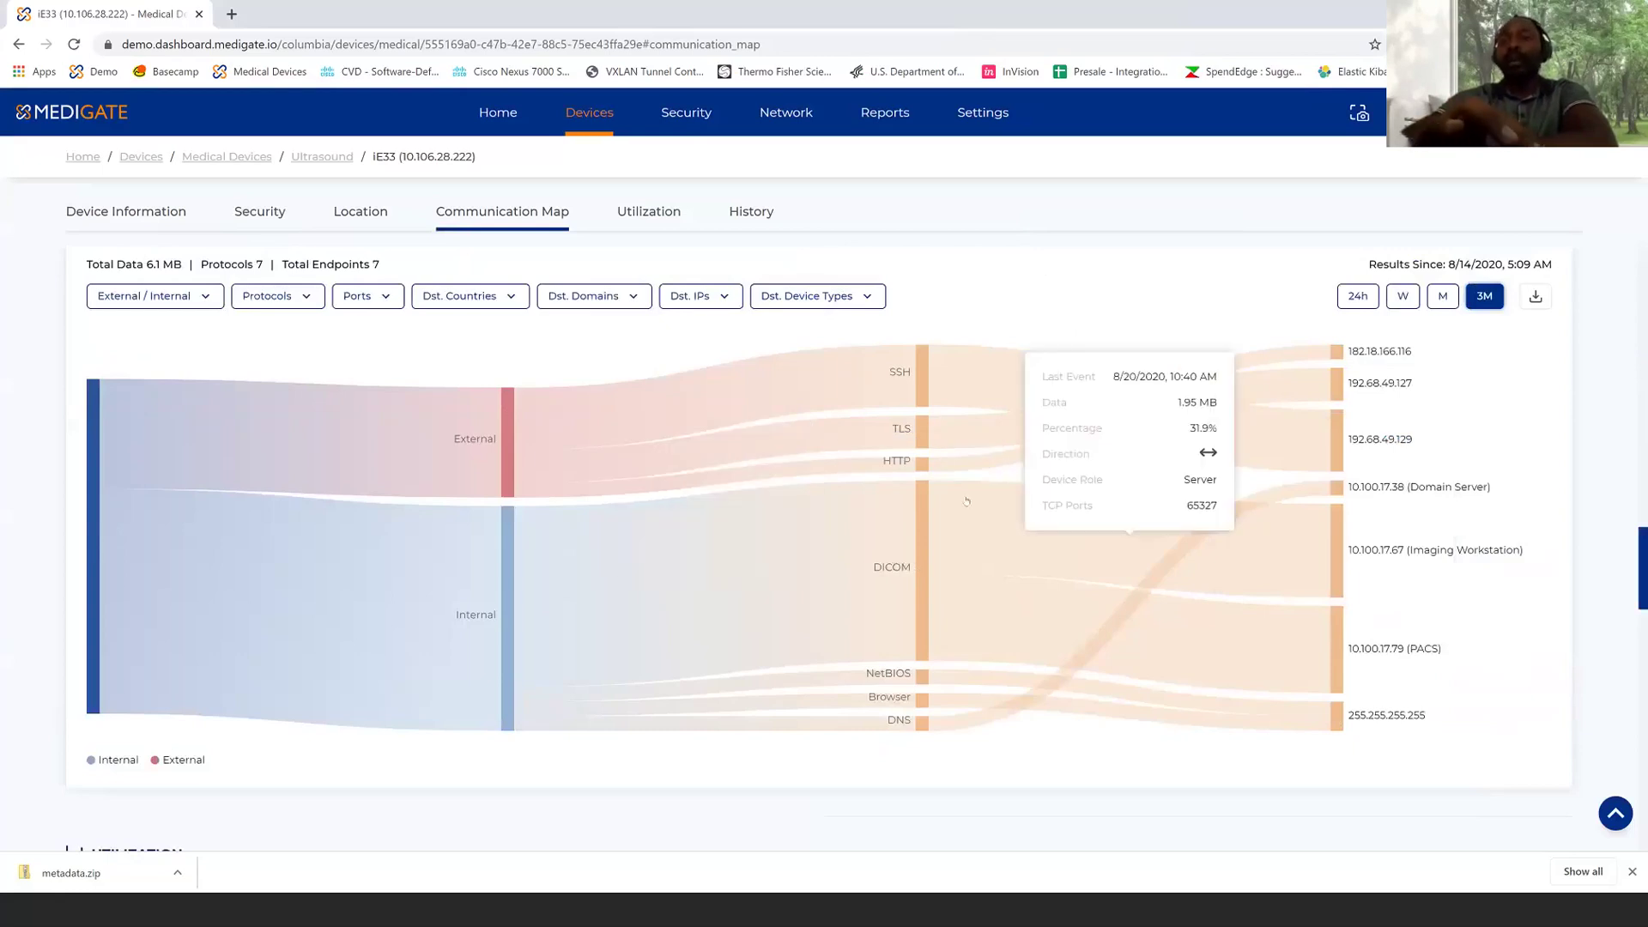
Open the dACL applied through the device's Cisco ISE integration, read through its permit rules, and close it
{"action": "scroll", "coordinate": [966, 502], "scroll_direction": "up", "scroll_amount": 10}
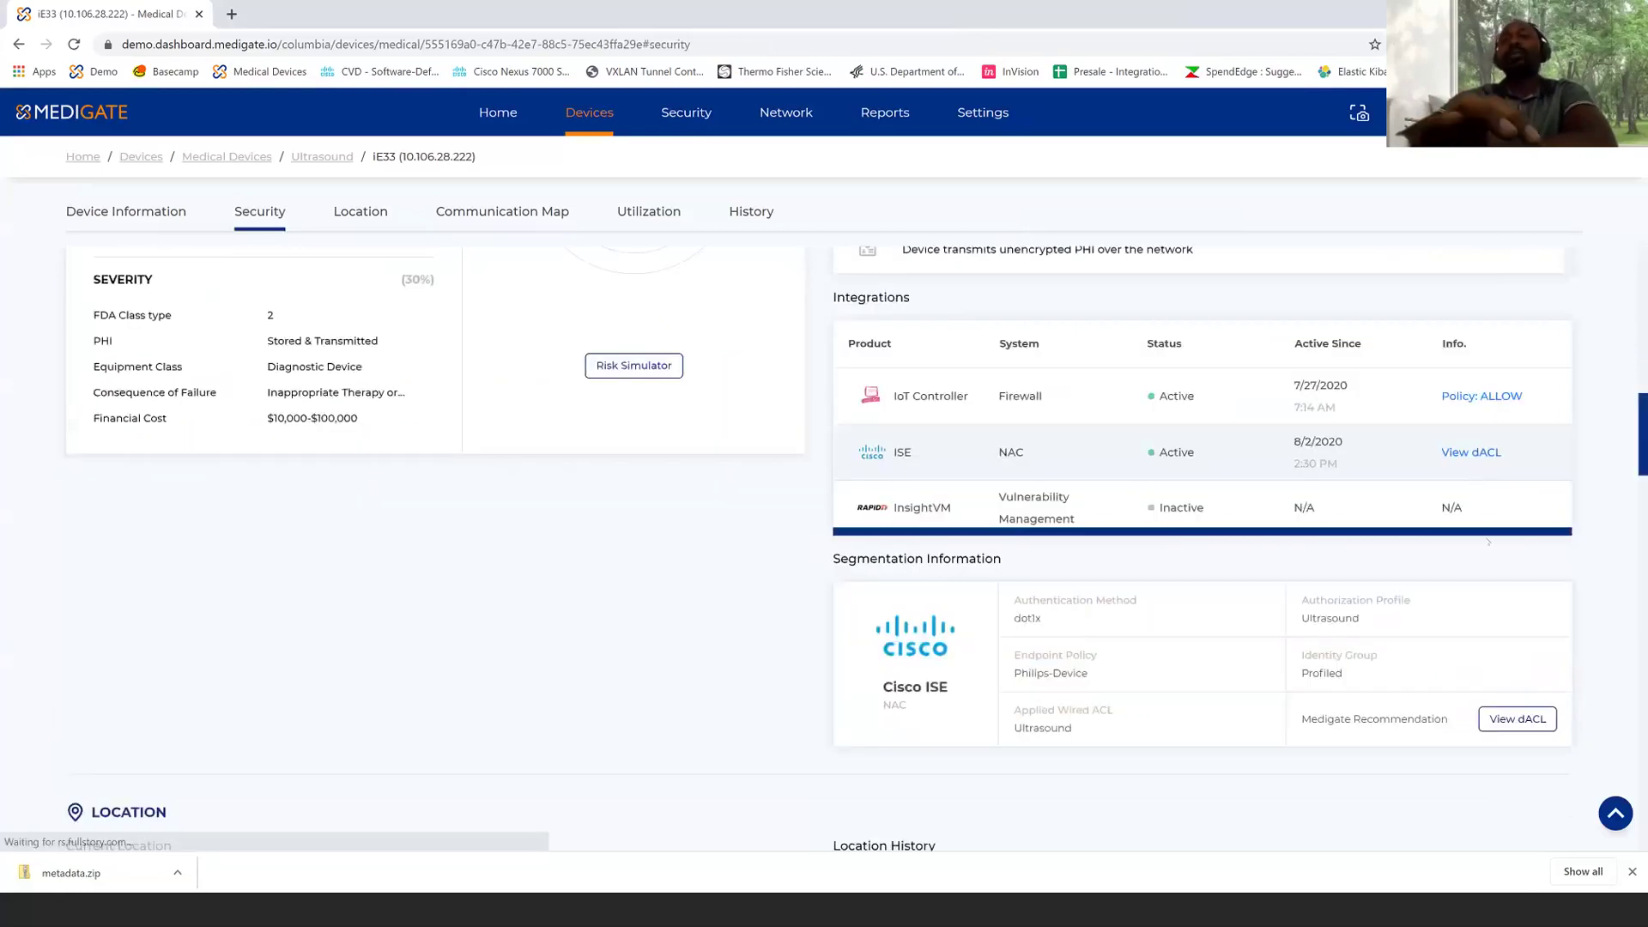
{"action": "left_click", "coordinate": [1467, 455]}
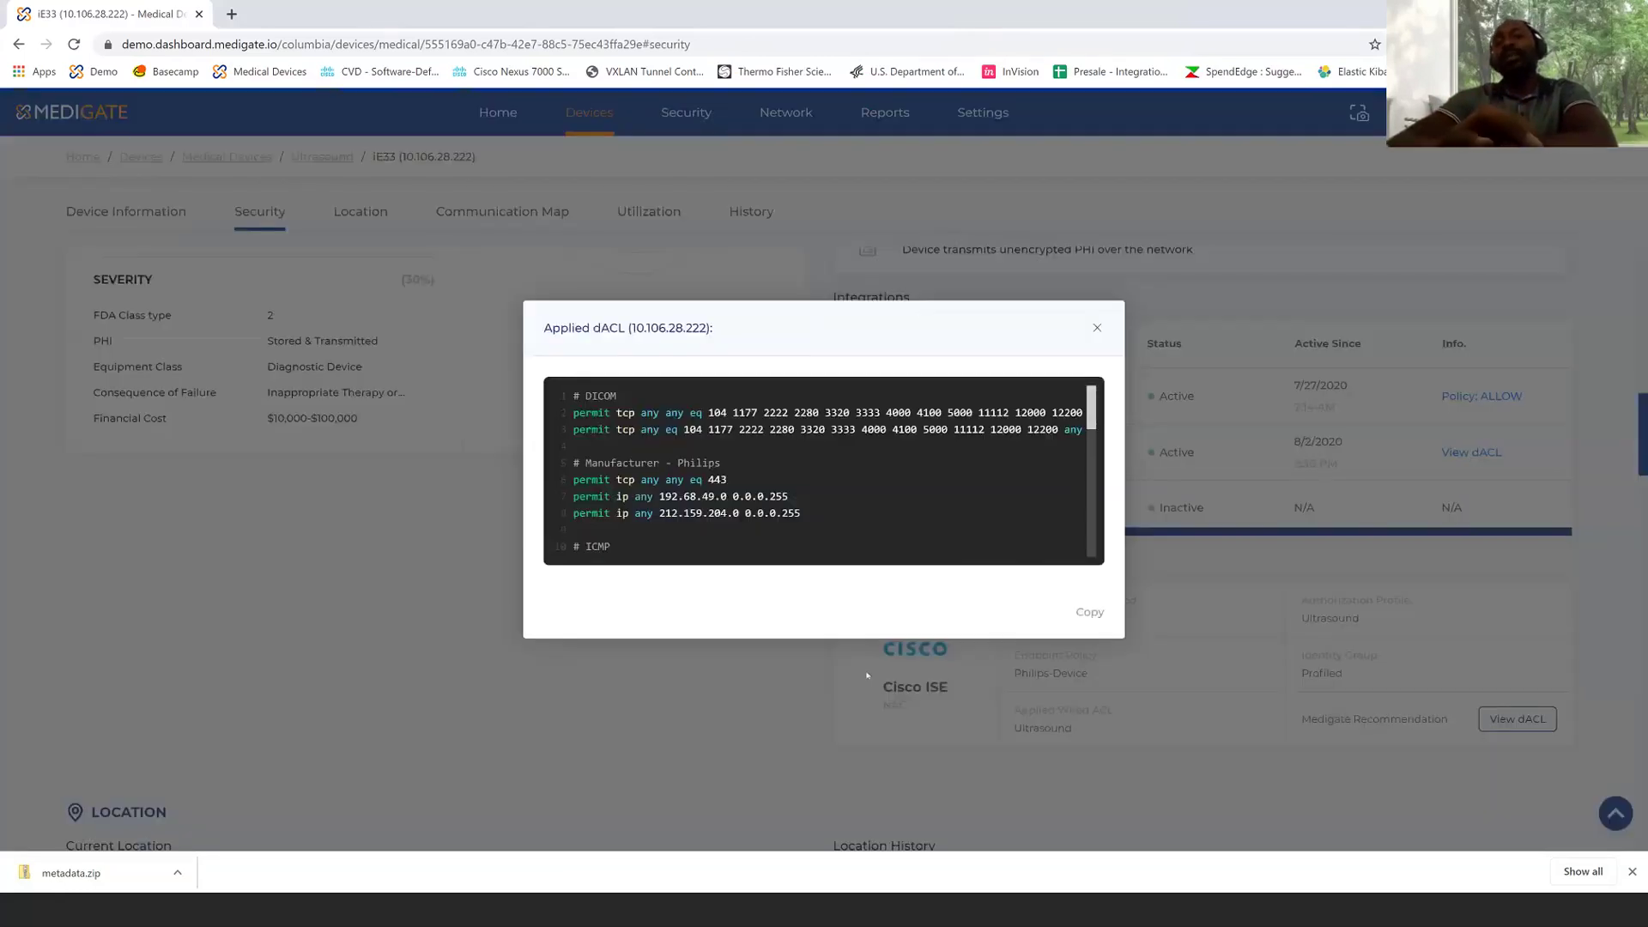
{"action": "scroll", "coordinate": [980, 472], "scroll_direction": "down", "scroll_amount": 1}
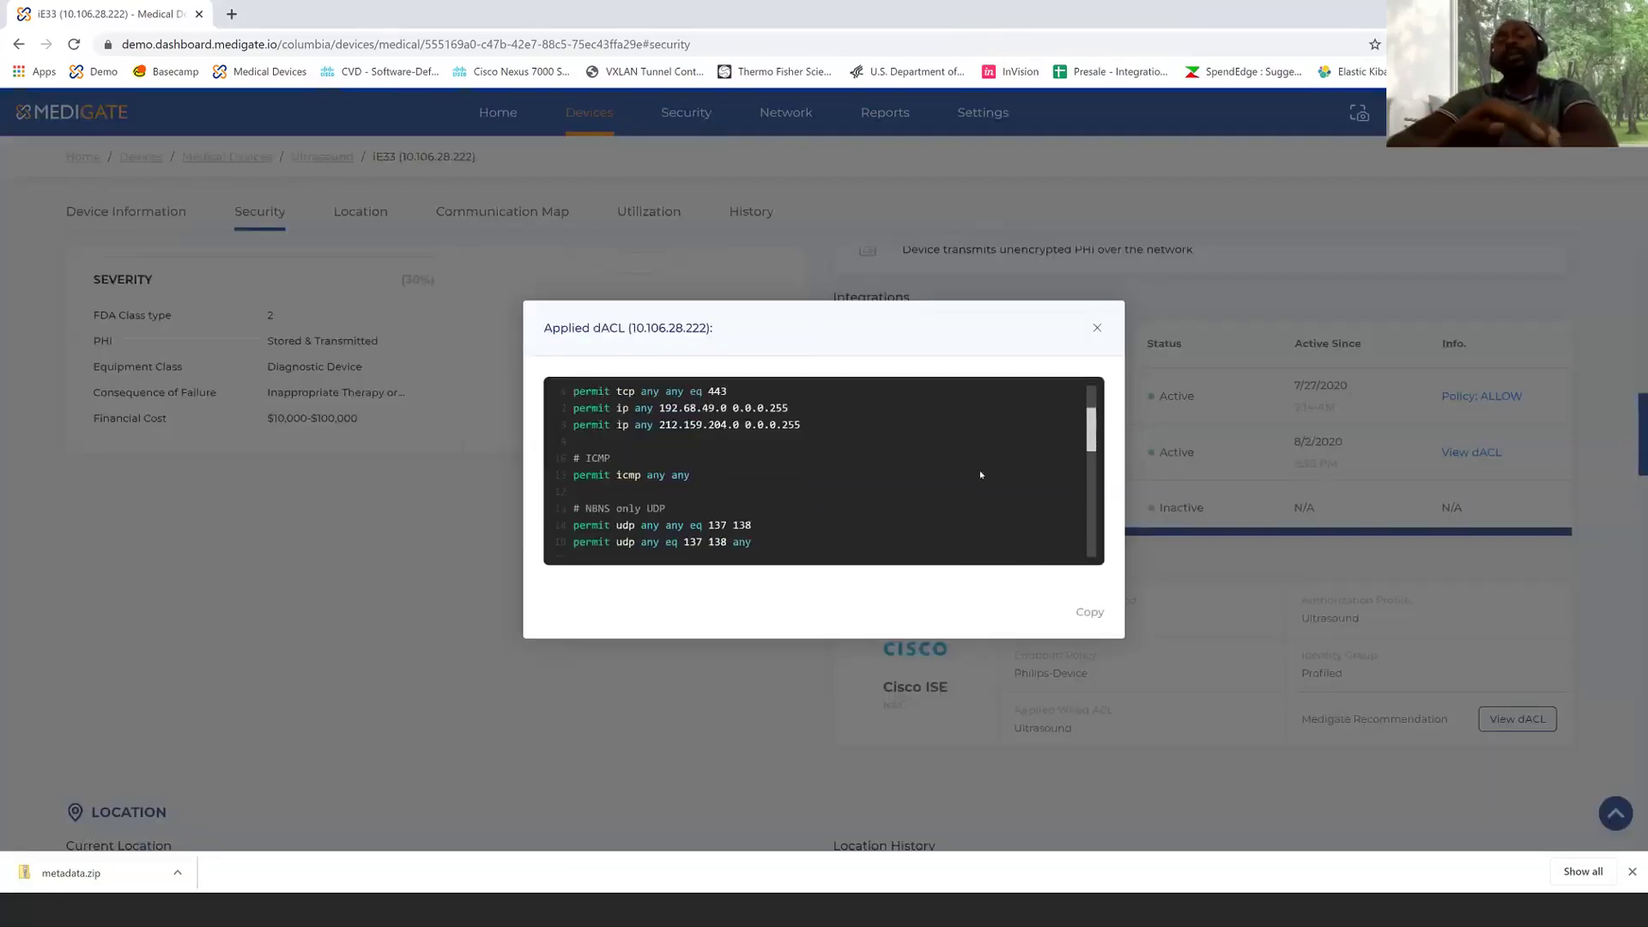
{"action": "scroll", "coordinate": [980, 474], "scroll_direction": "down", "scroll_amount": 2}
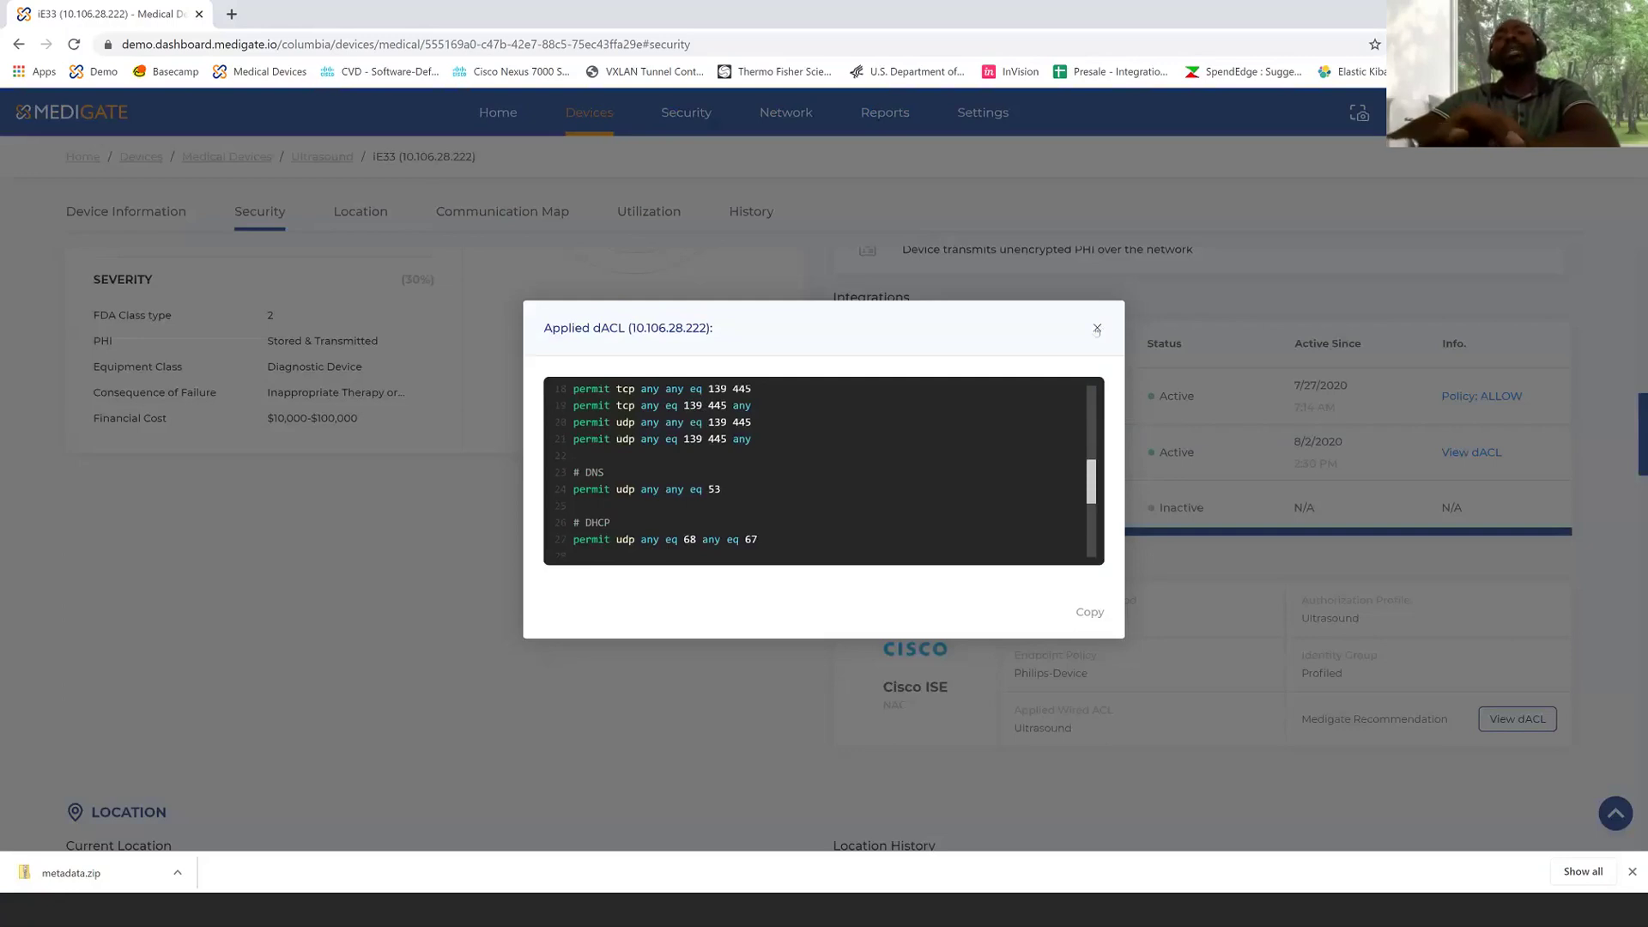
{"action": "left_click", "coordinate": [1096, 329]}
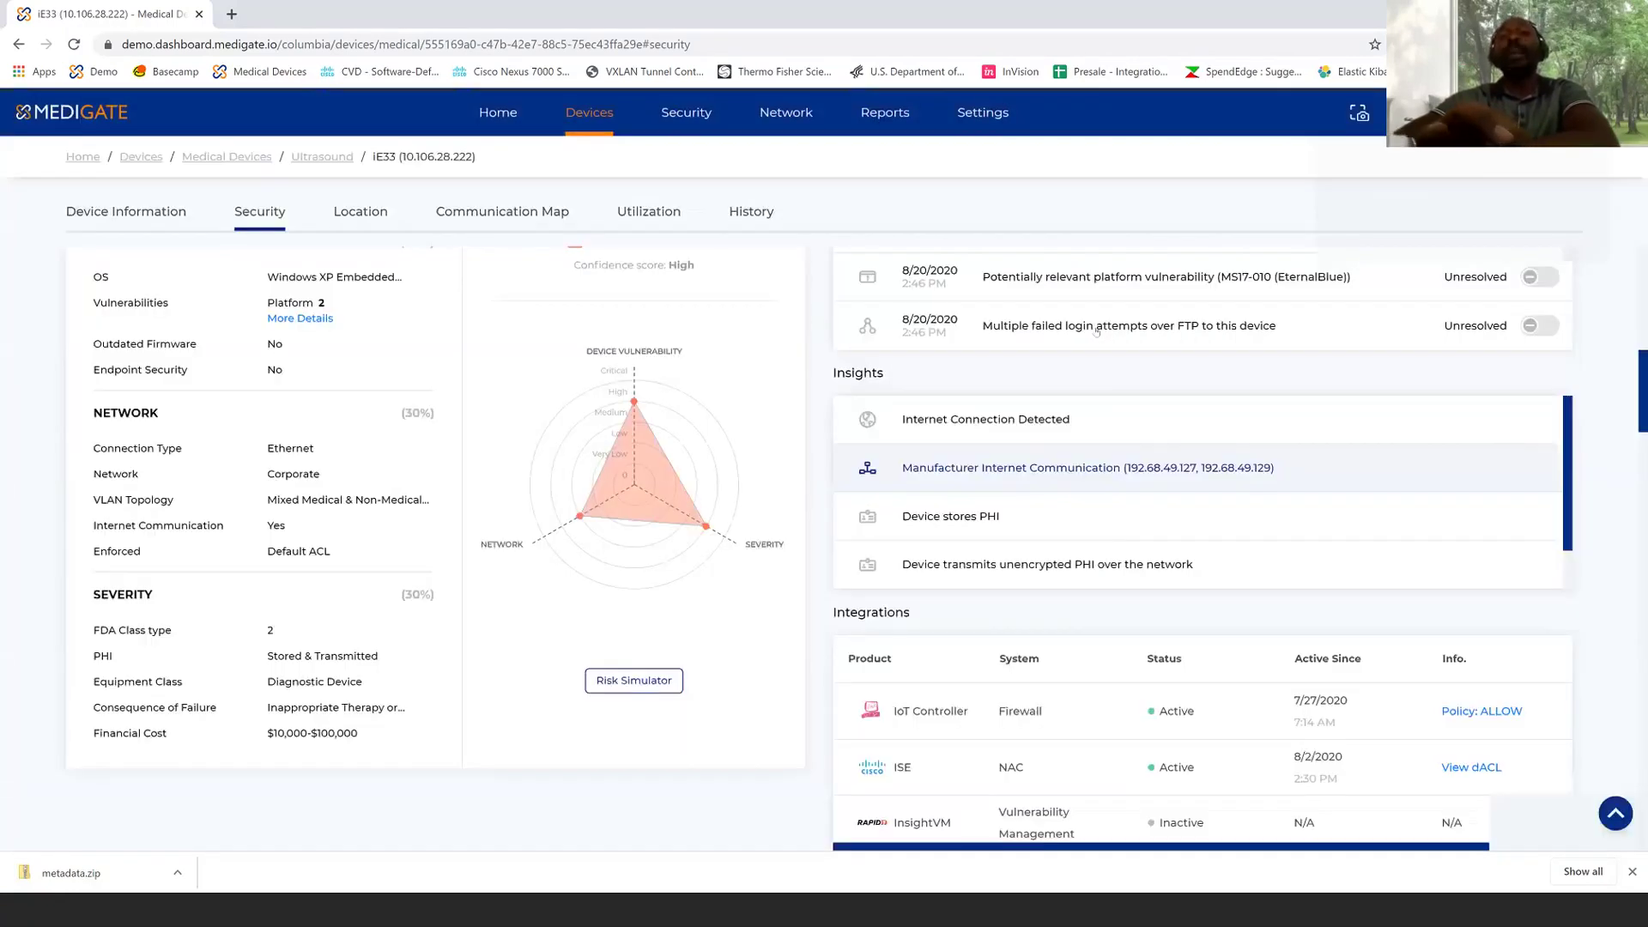
Review the ultrasound's device information and the security alerts and insights raised for it
{"action": "scroll", "coordinate": [1095, 329], "scroll_direction": "up", "scroll_amount": 6}
{"action": "scroll", "coordinate": [1004, 309], "scroll_direction": "up", "scroll_amount": 1}
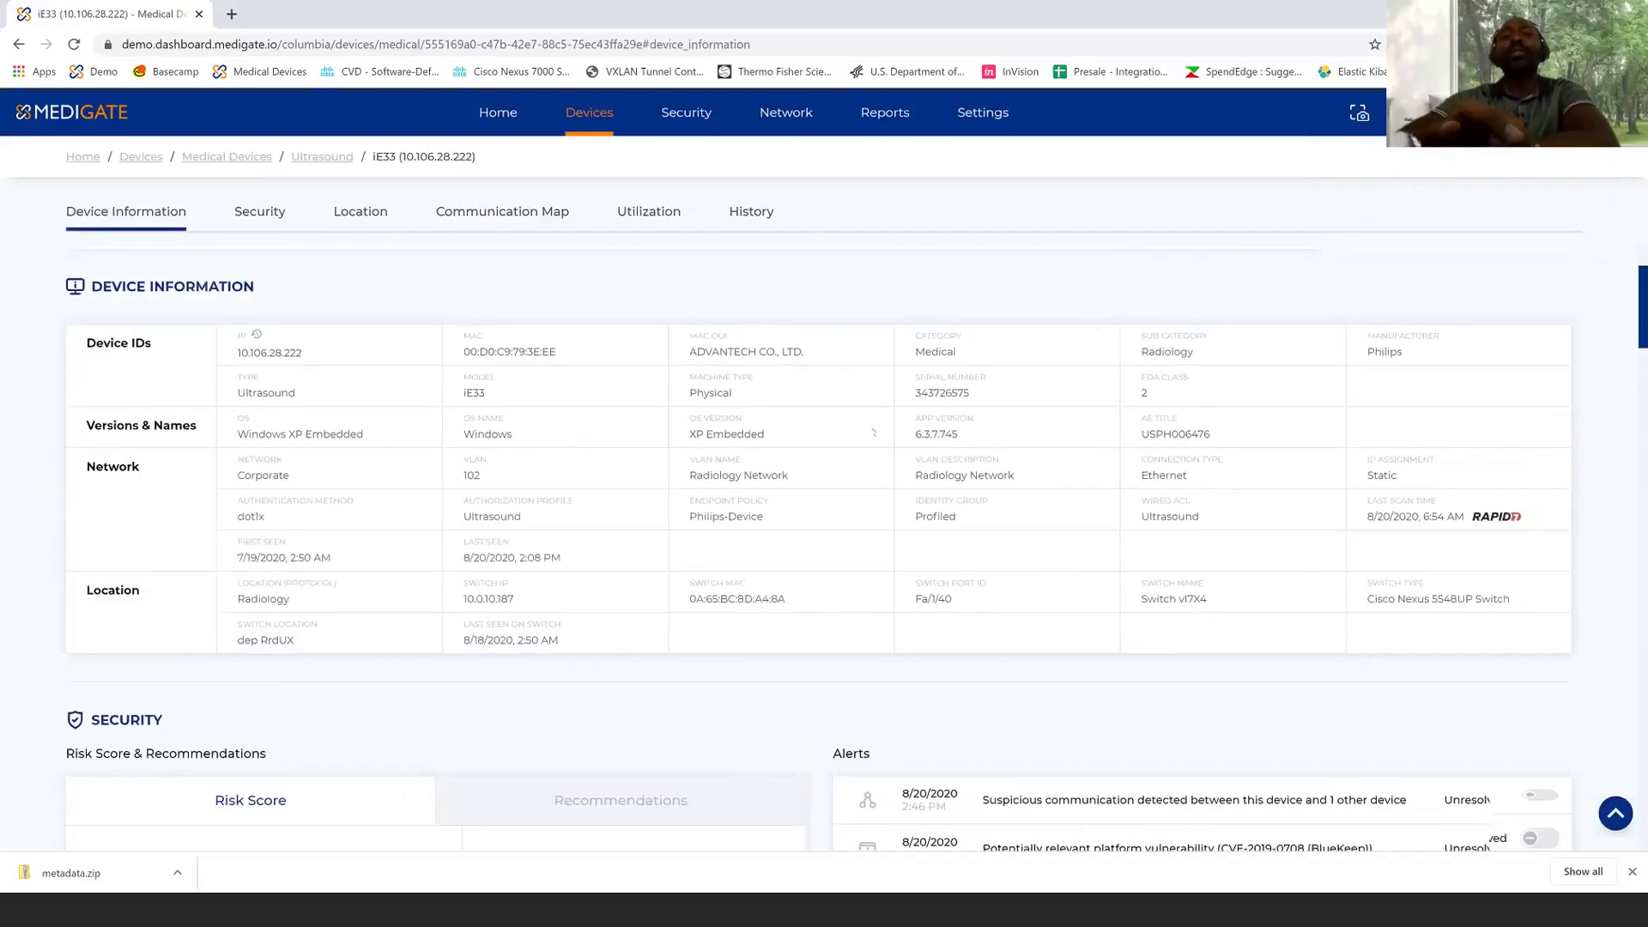
{"action": "scroll", "coordinate": [913, 399], "scroll_direction": "up", "scroll_amount": 1}
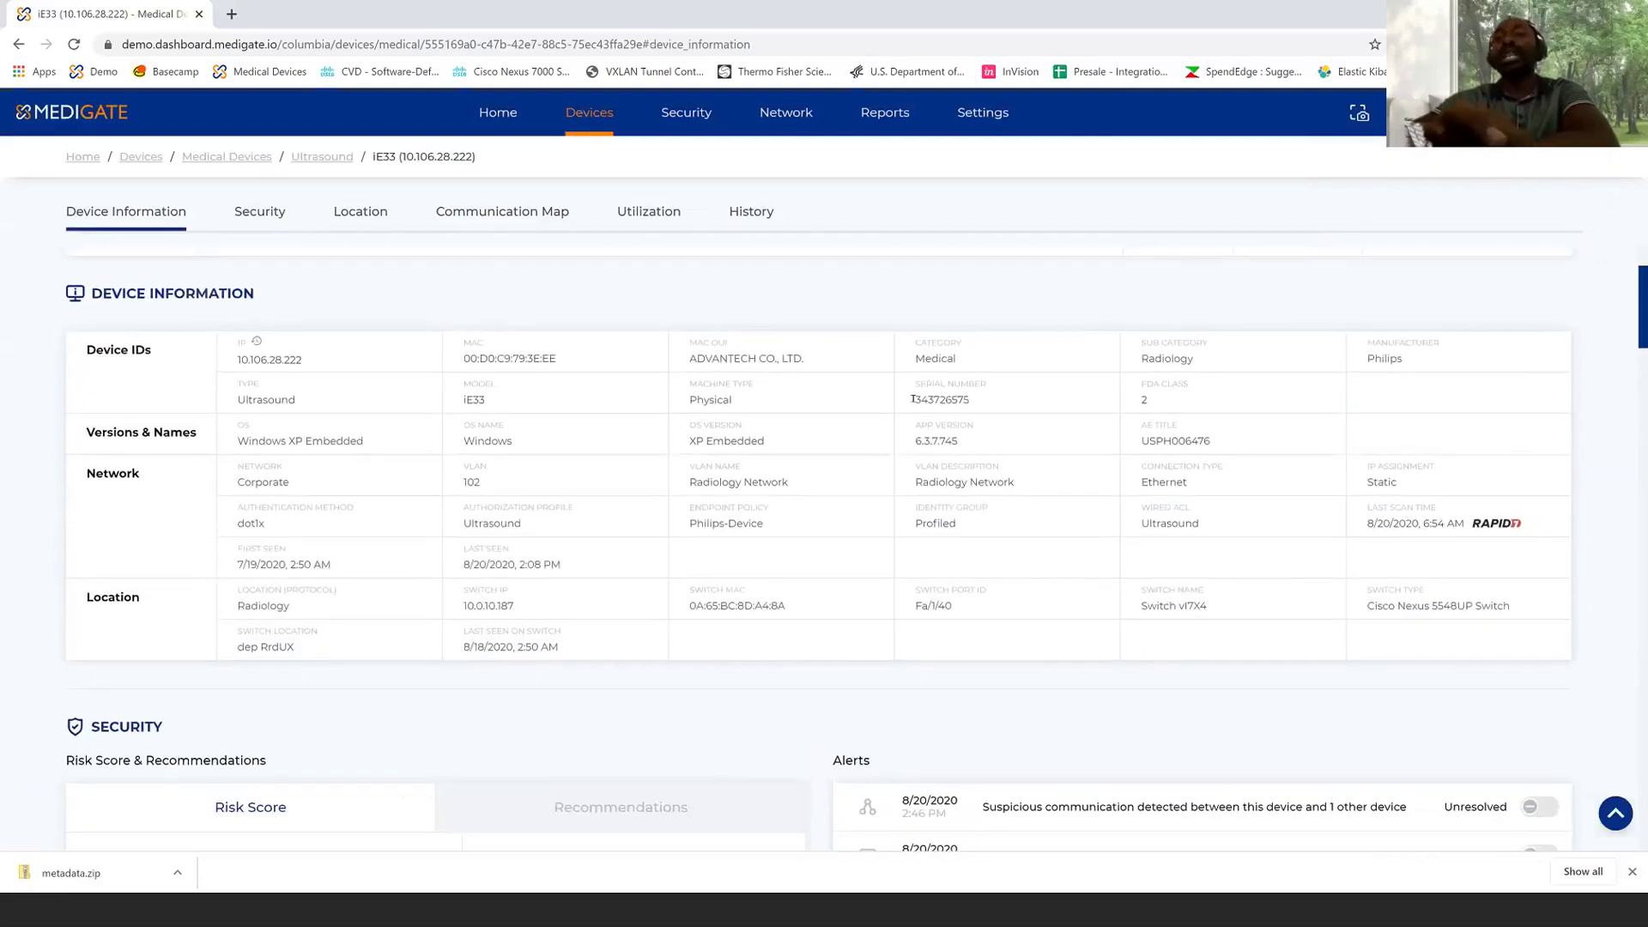
{"action": "scroll", "coordinate": [1009, 504], "scroll_direction": "down", "scroll_amount": 2}
{"action": "scroll", "coordinate": [1009, 504], "scroll_direction": "down", "scroll_amount": 2}
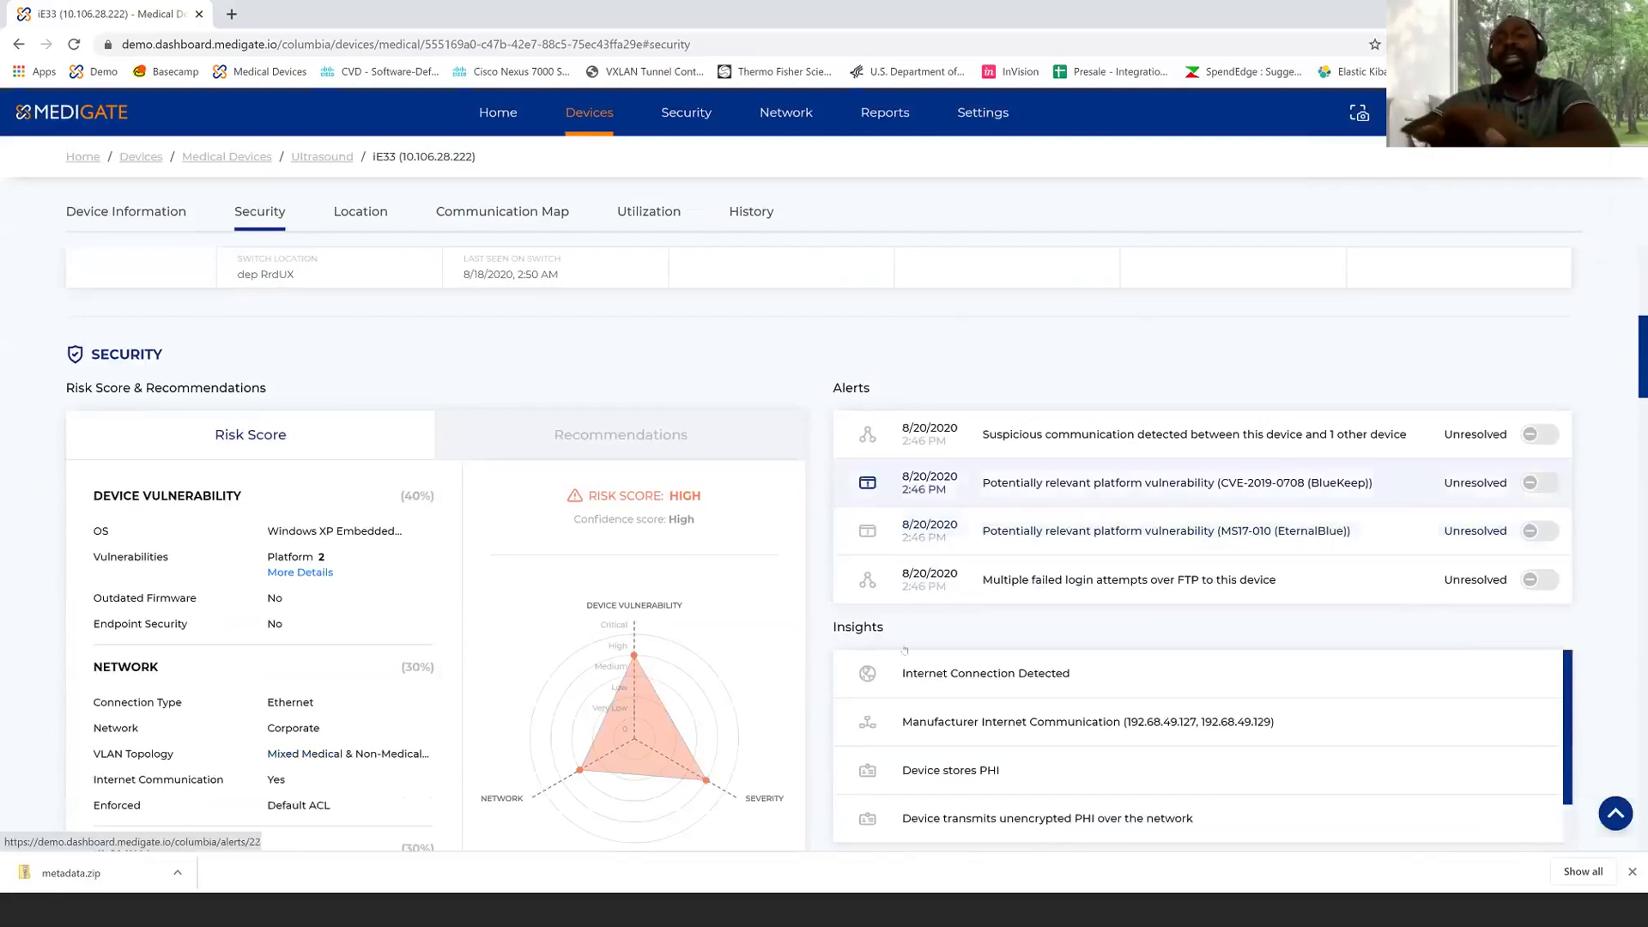
{"action": "scroll", "coordinate": [918, 672], "scroll_direction": "down", "scroll_amount": 1}
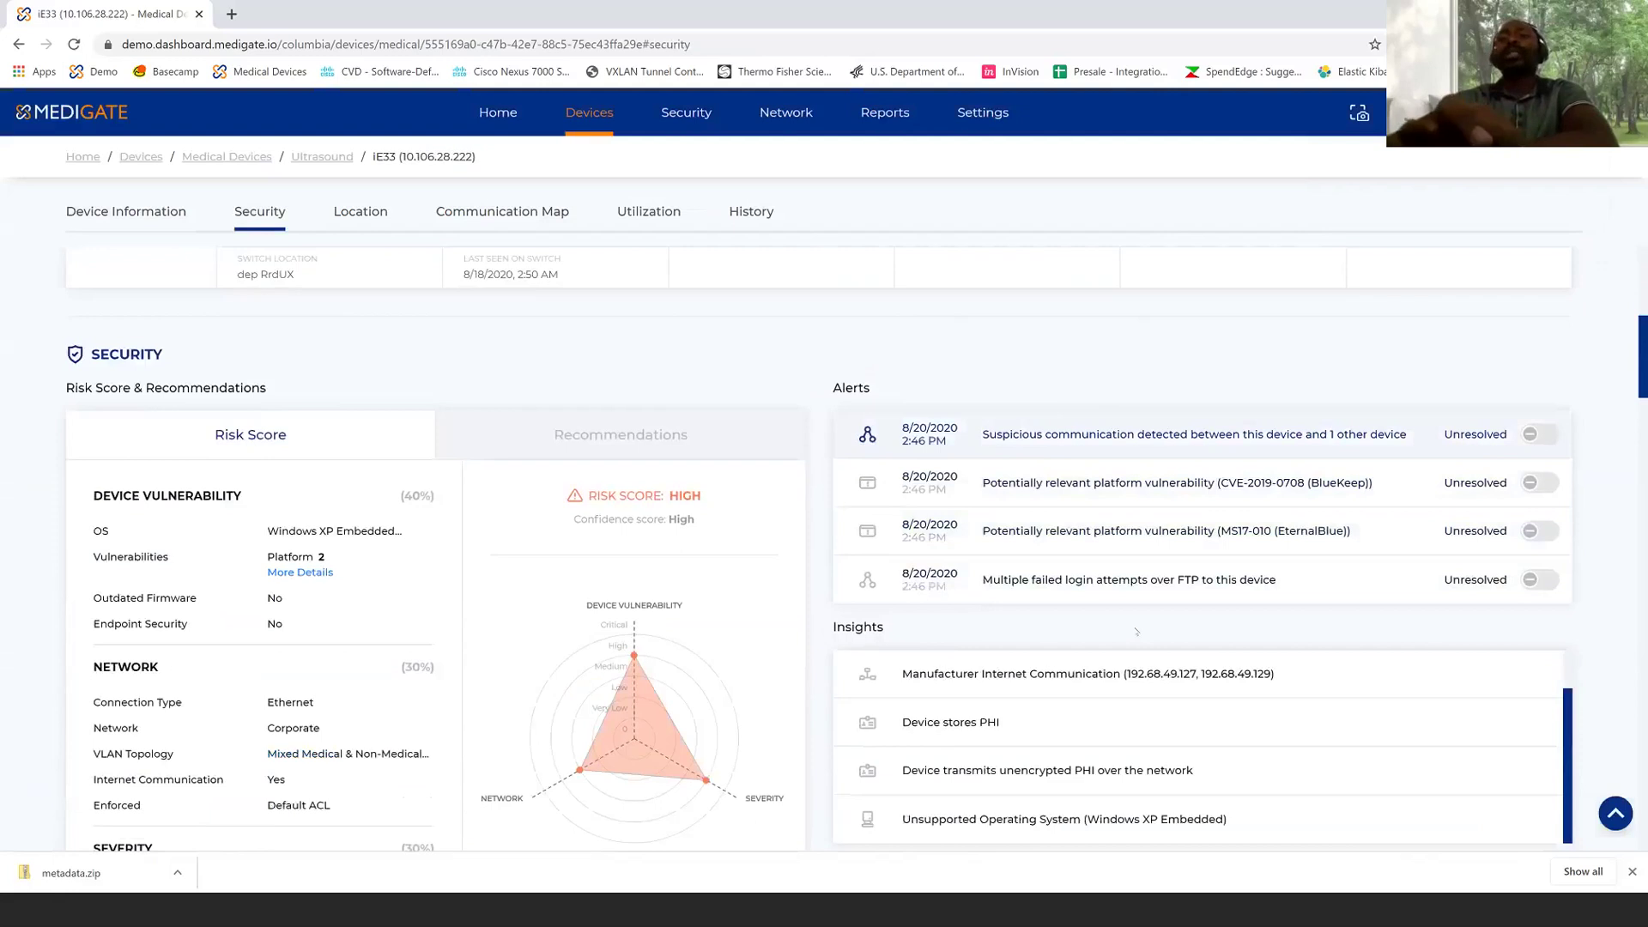
Compare the device's risk score factors with its integrations and Cisco ISE segmentation information, and return to the device information
{"action": "scroll", "coordinate": [1135, 631], "scroll_direction": "down", "scroll_amount": 8}
{"action": "scroll", "coordinate": [1135, 631], "scroll_direction": "up", "scroll_amount": 2}
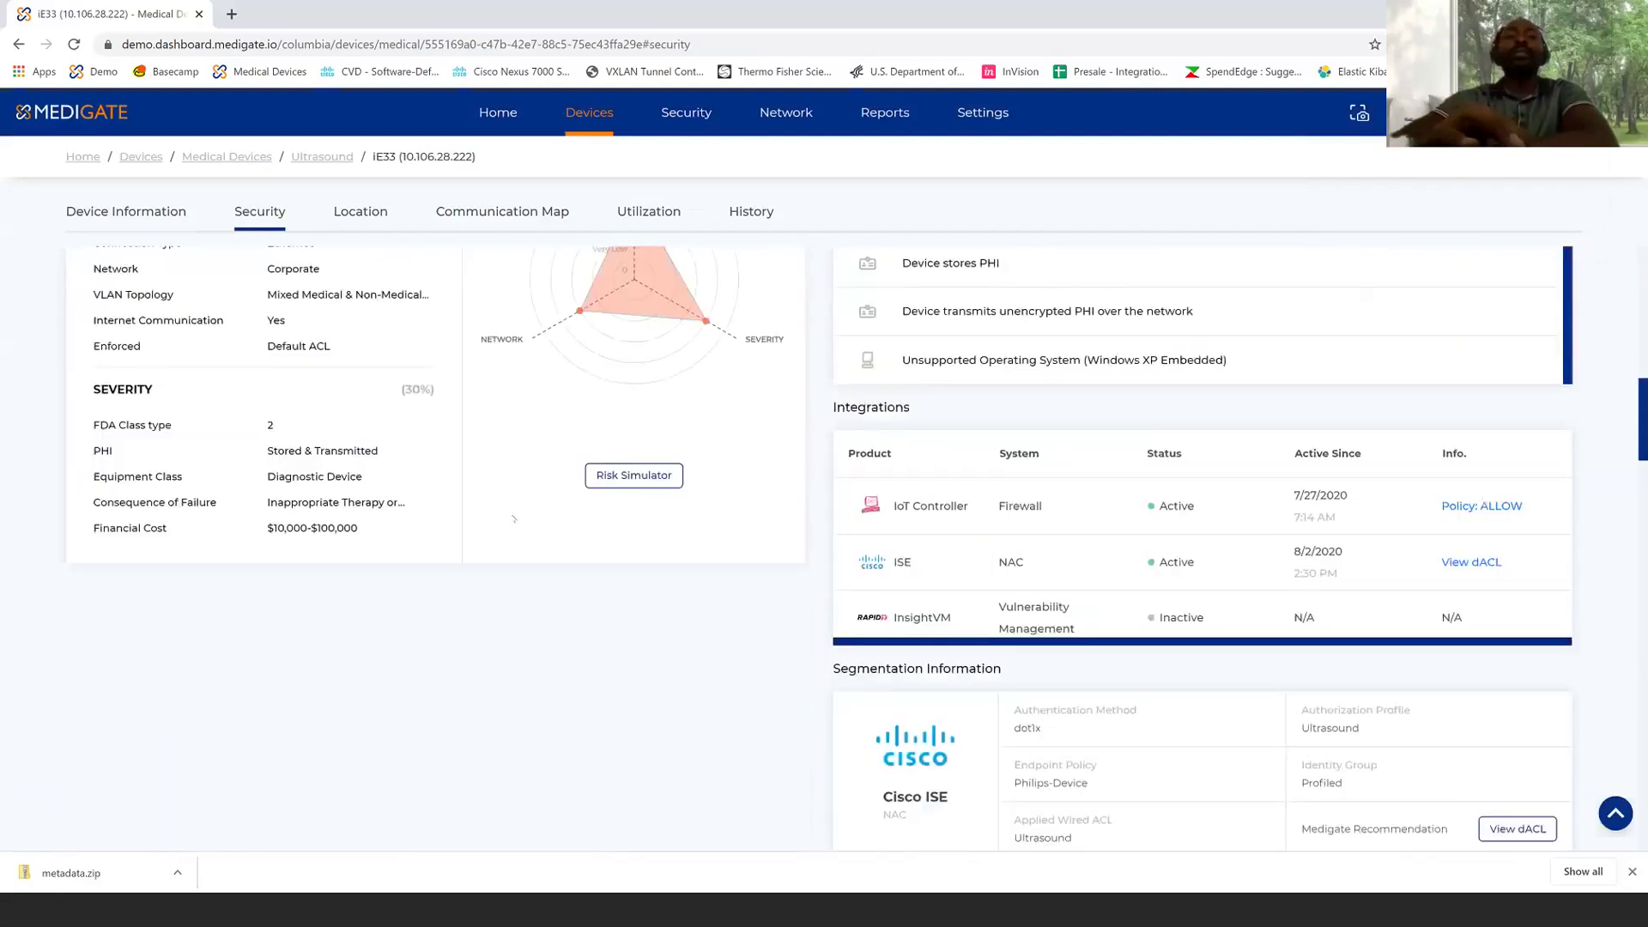
{"action": "scroll", "coordinate": [563, 473], "scroll_direction": "up", "scroll_amount": 1}
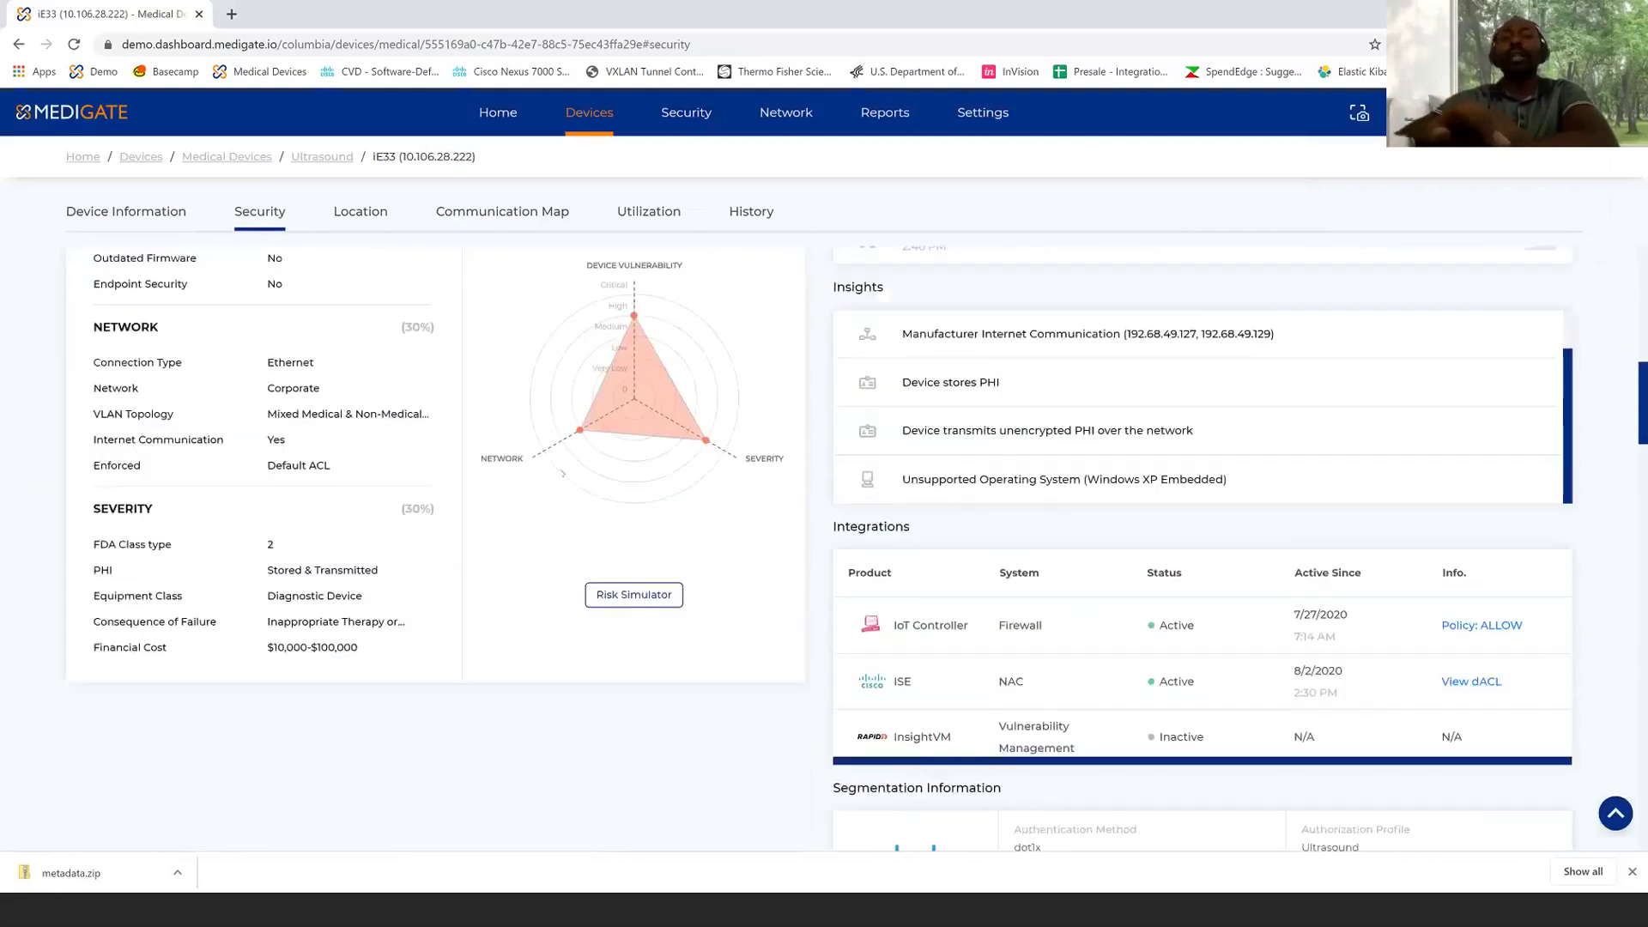
{"action": "scroll", "coordinate": [562, 473], "scroll_direction": "up", "scroll_amount": 1}
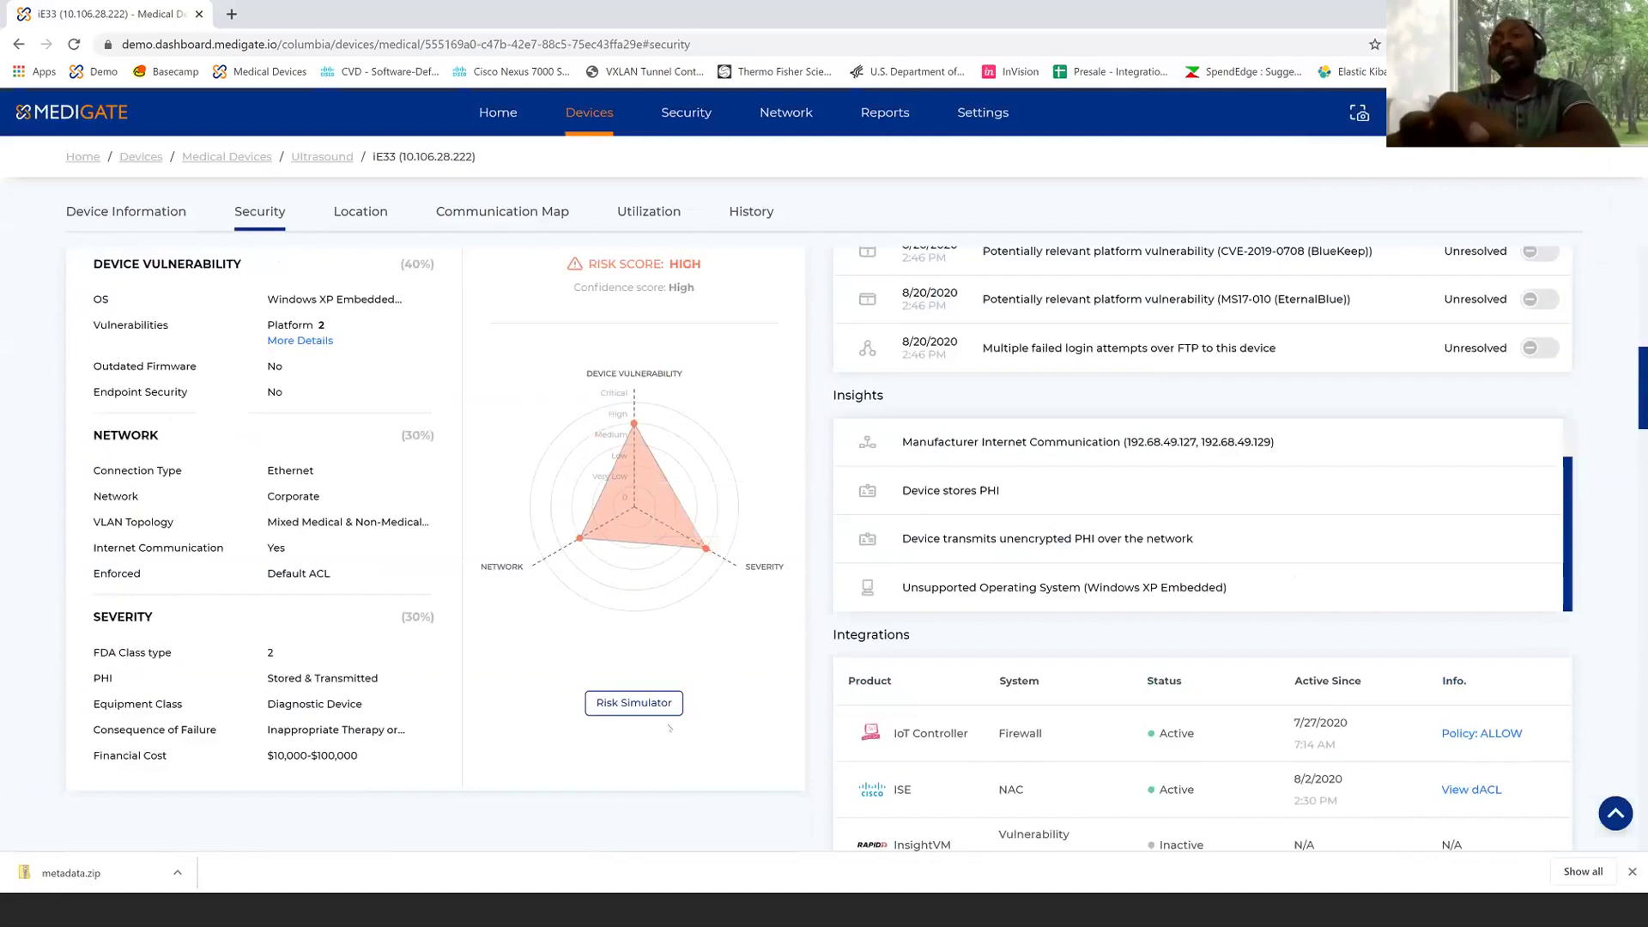
{"action": "scroll", "coordinate": [1222, 713], "scroll_direction": "down", "scroll_amount": 3}
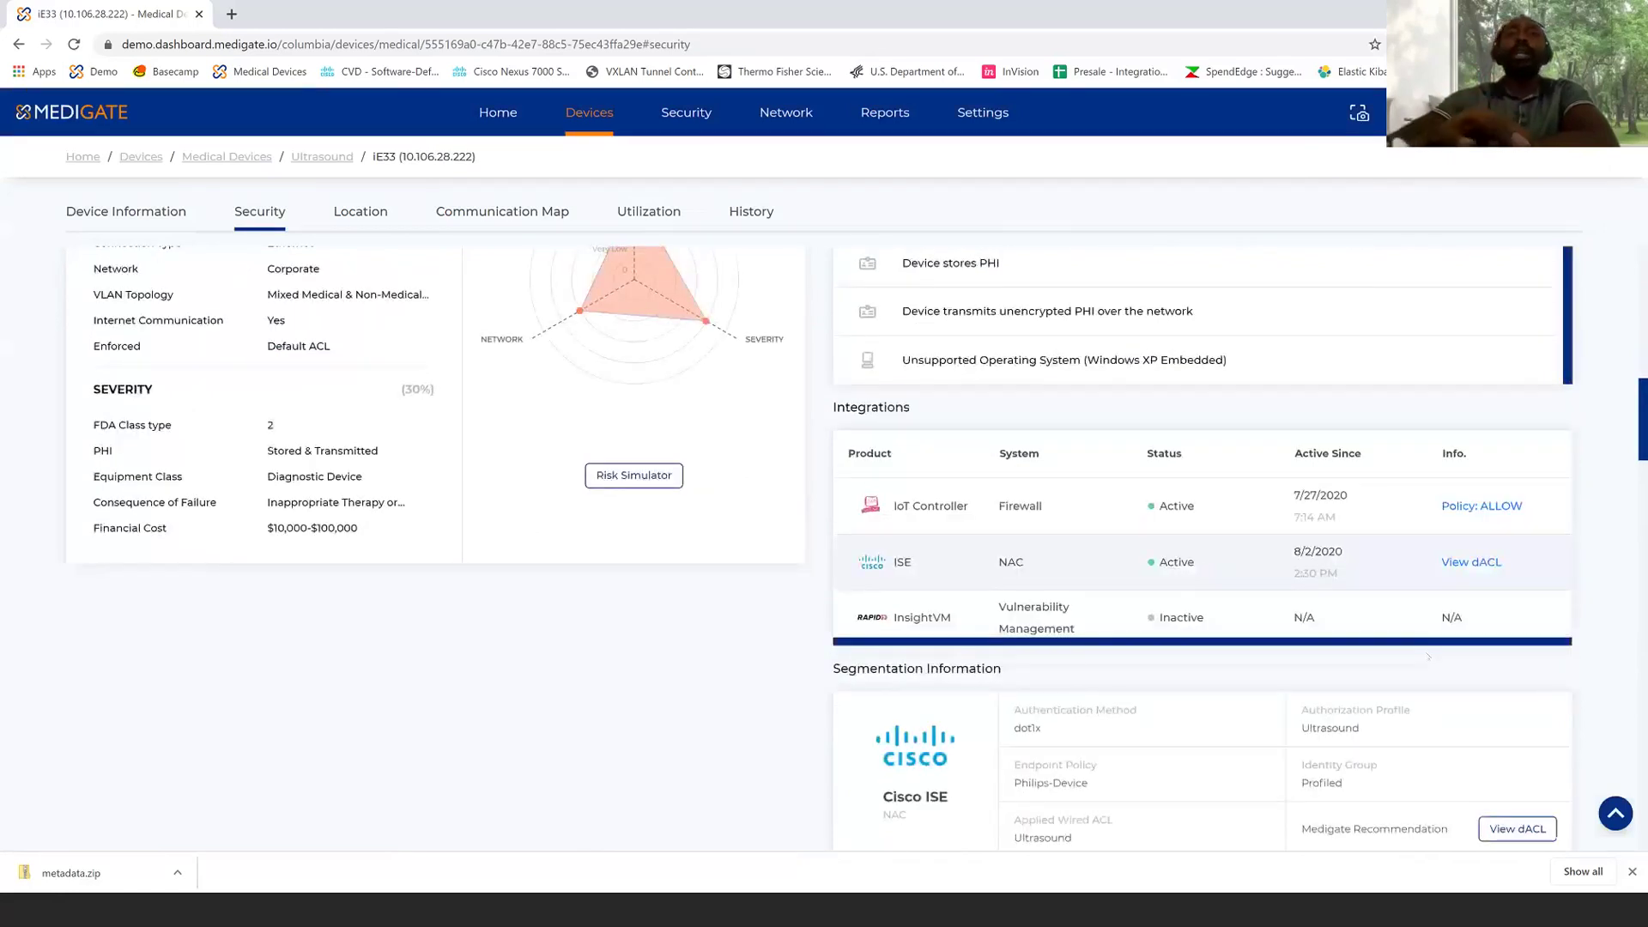
{"action": "scroll", "coordinate": [1428, 656], "scroll_direction": "up", "scroll_amount": 5}
{"action": "scroll", "coordinate": [673, 147], "scroll_direction": "up", "scroll_amount": 5}
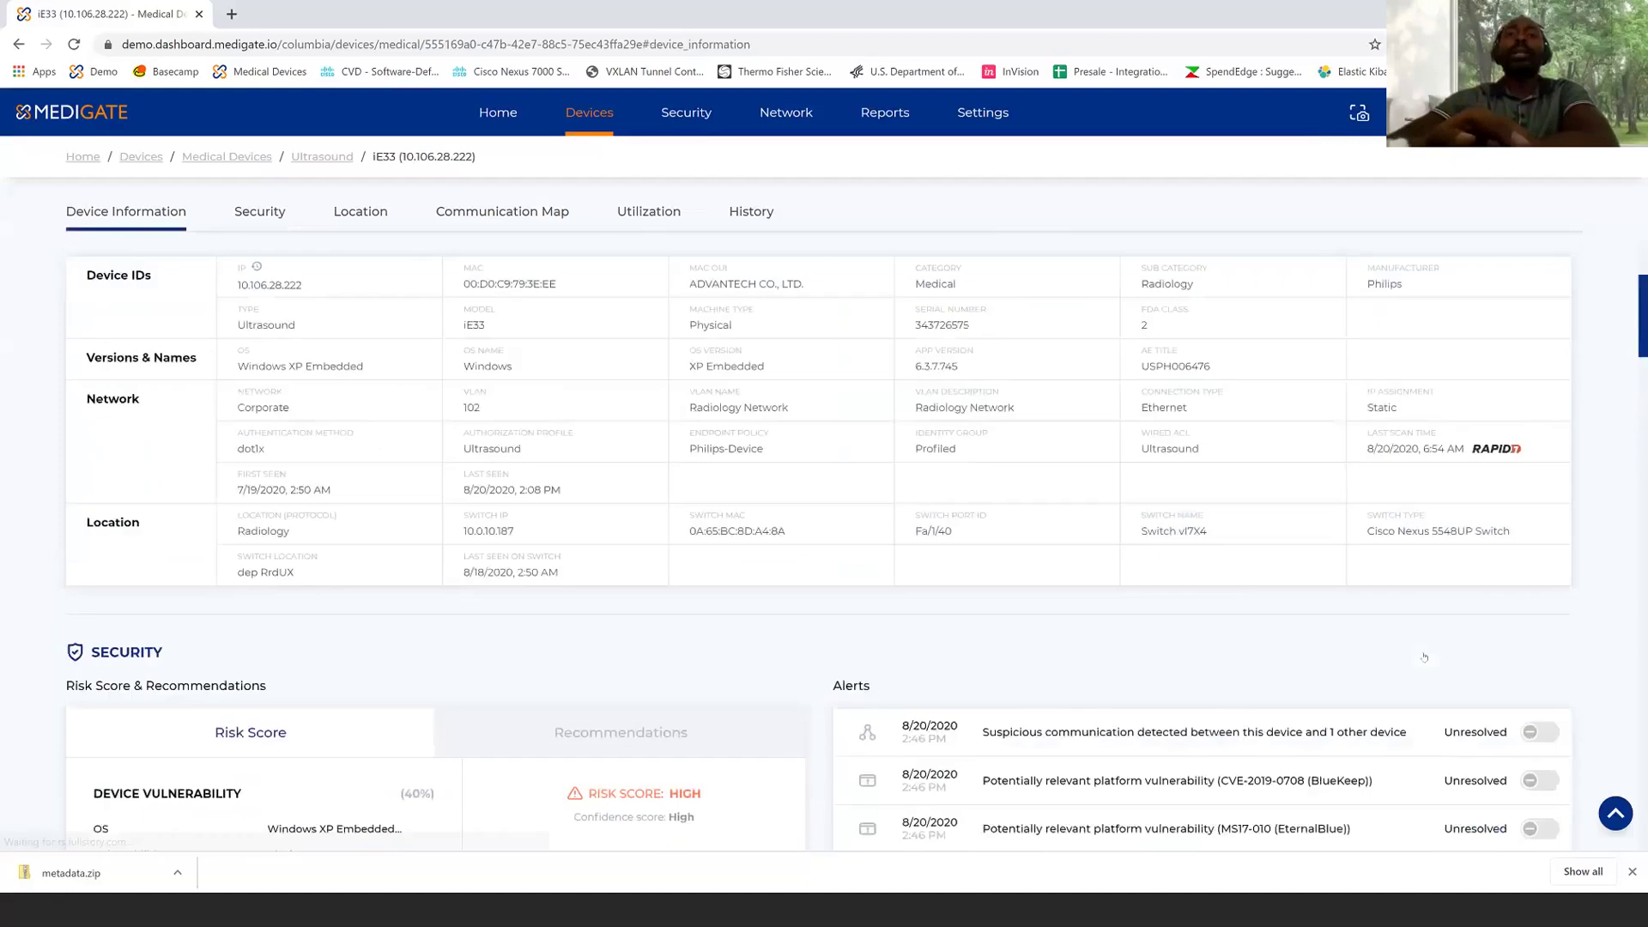
Open the Threat Intel page and read the threat feed entries along with Medigate's verdict on each
{"action": "mouse_move", "coordinate": [680, 176]}
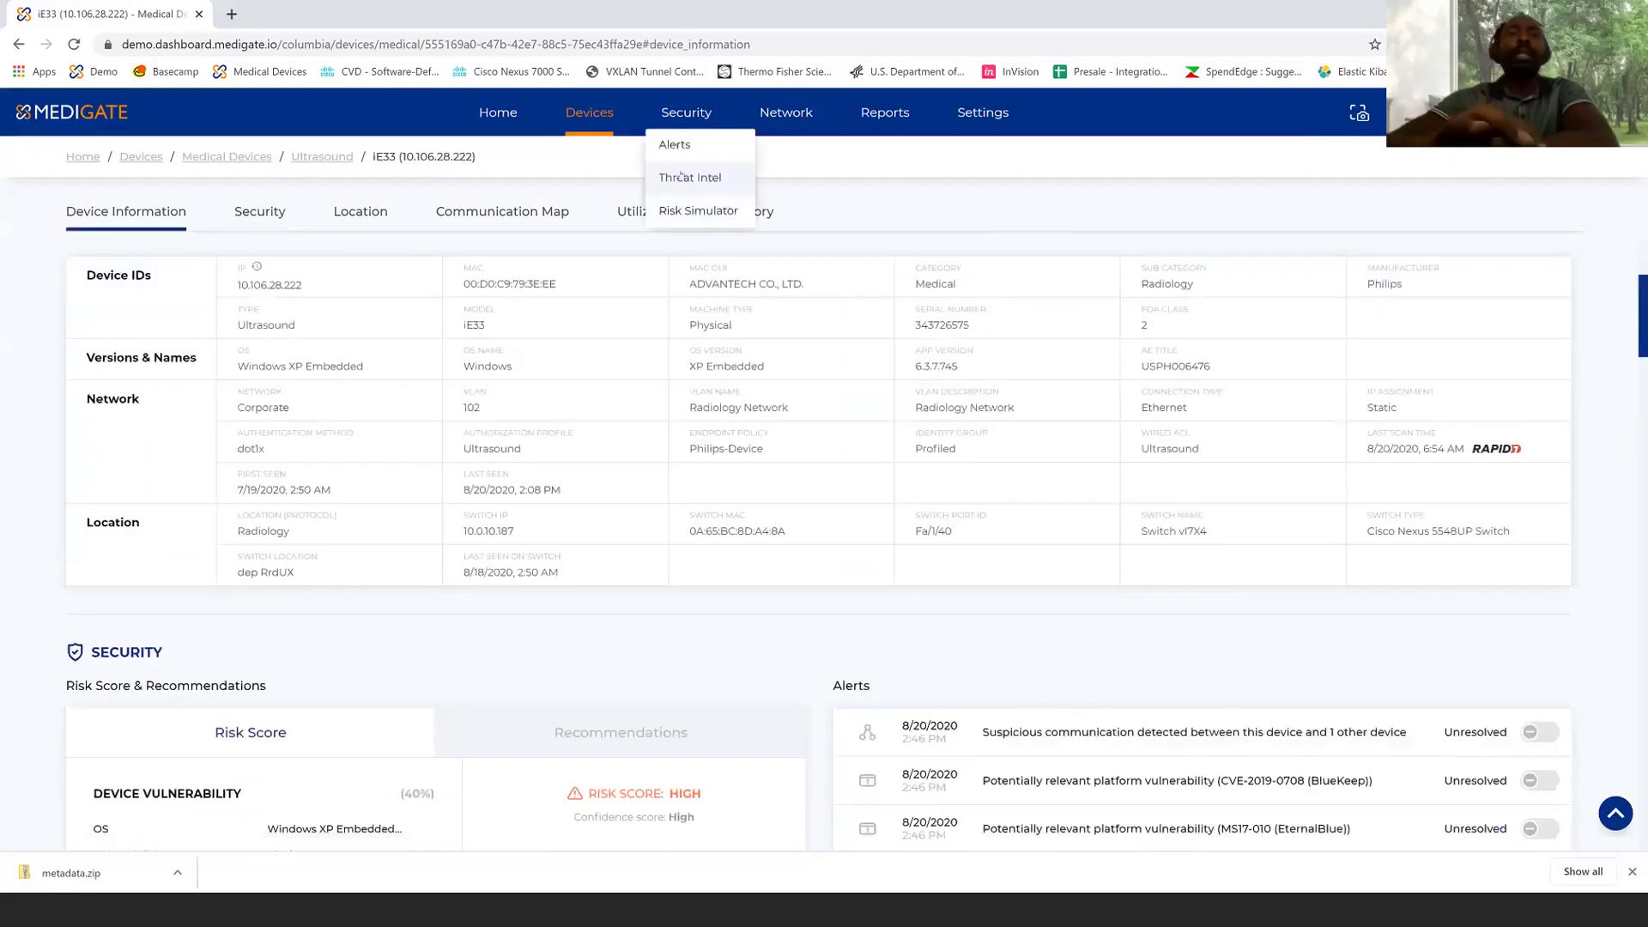
{"action": "left_click", "coordinate": [680, 176]}
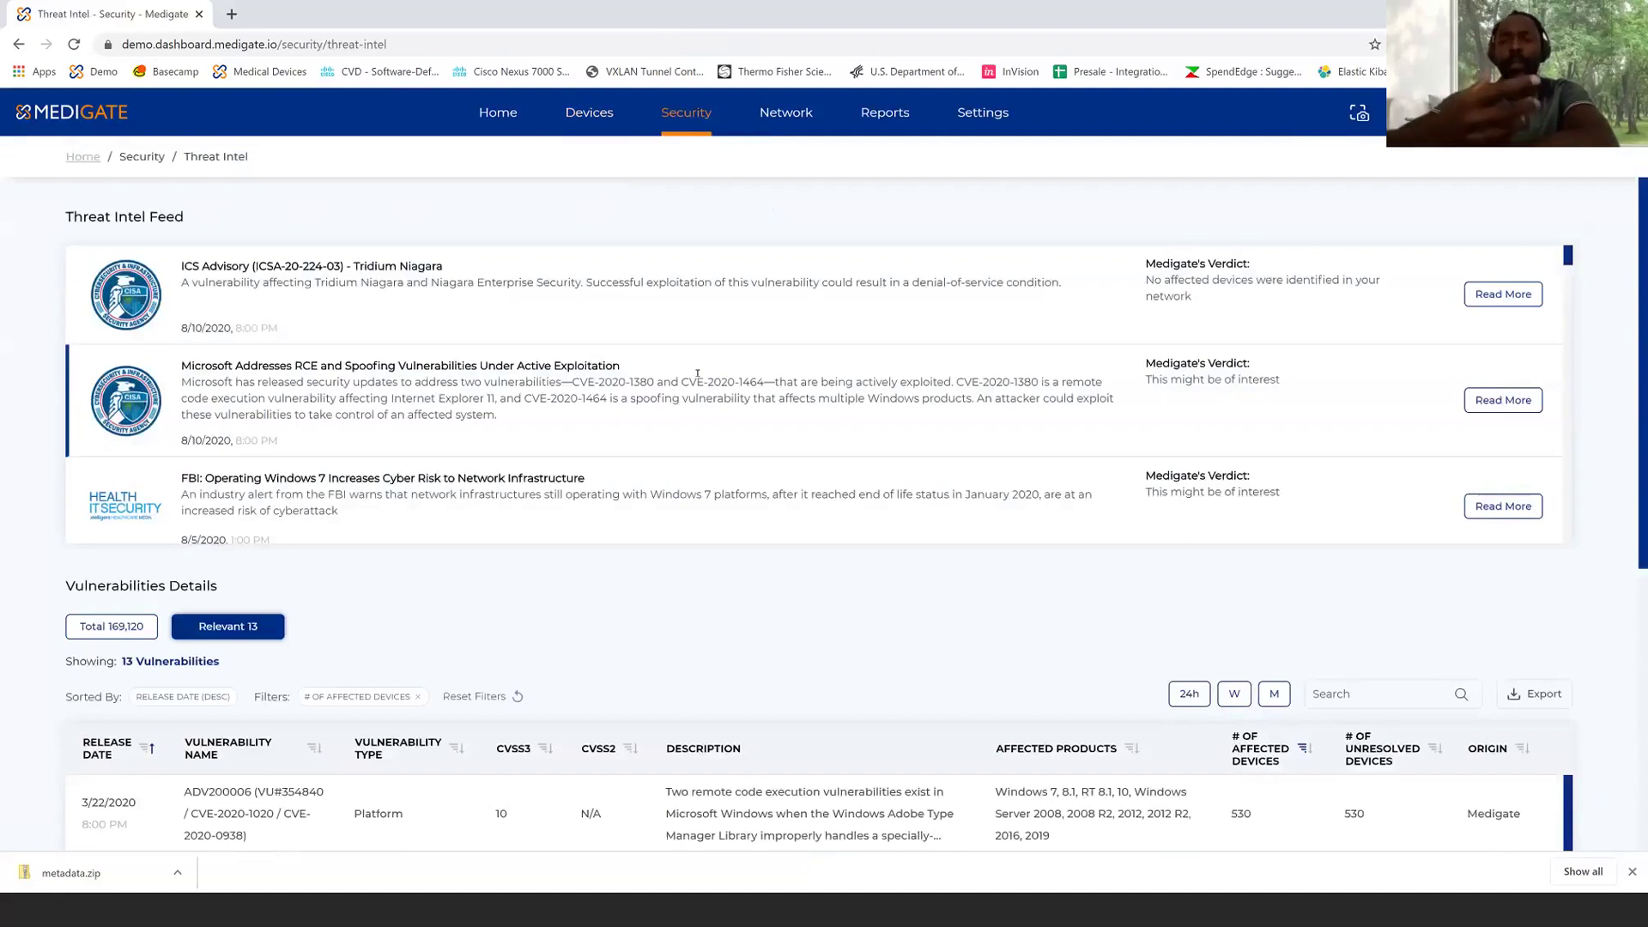
{"action": "scroll", "coordinate": [697, 374], "scroll_direction": "down", "scroll_amount": 1}
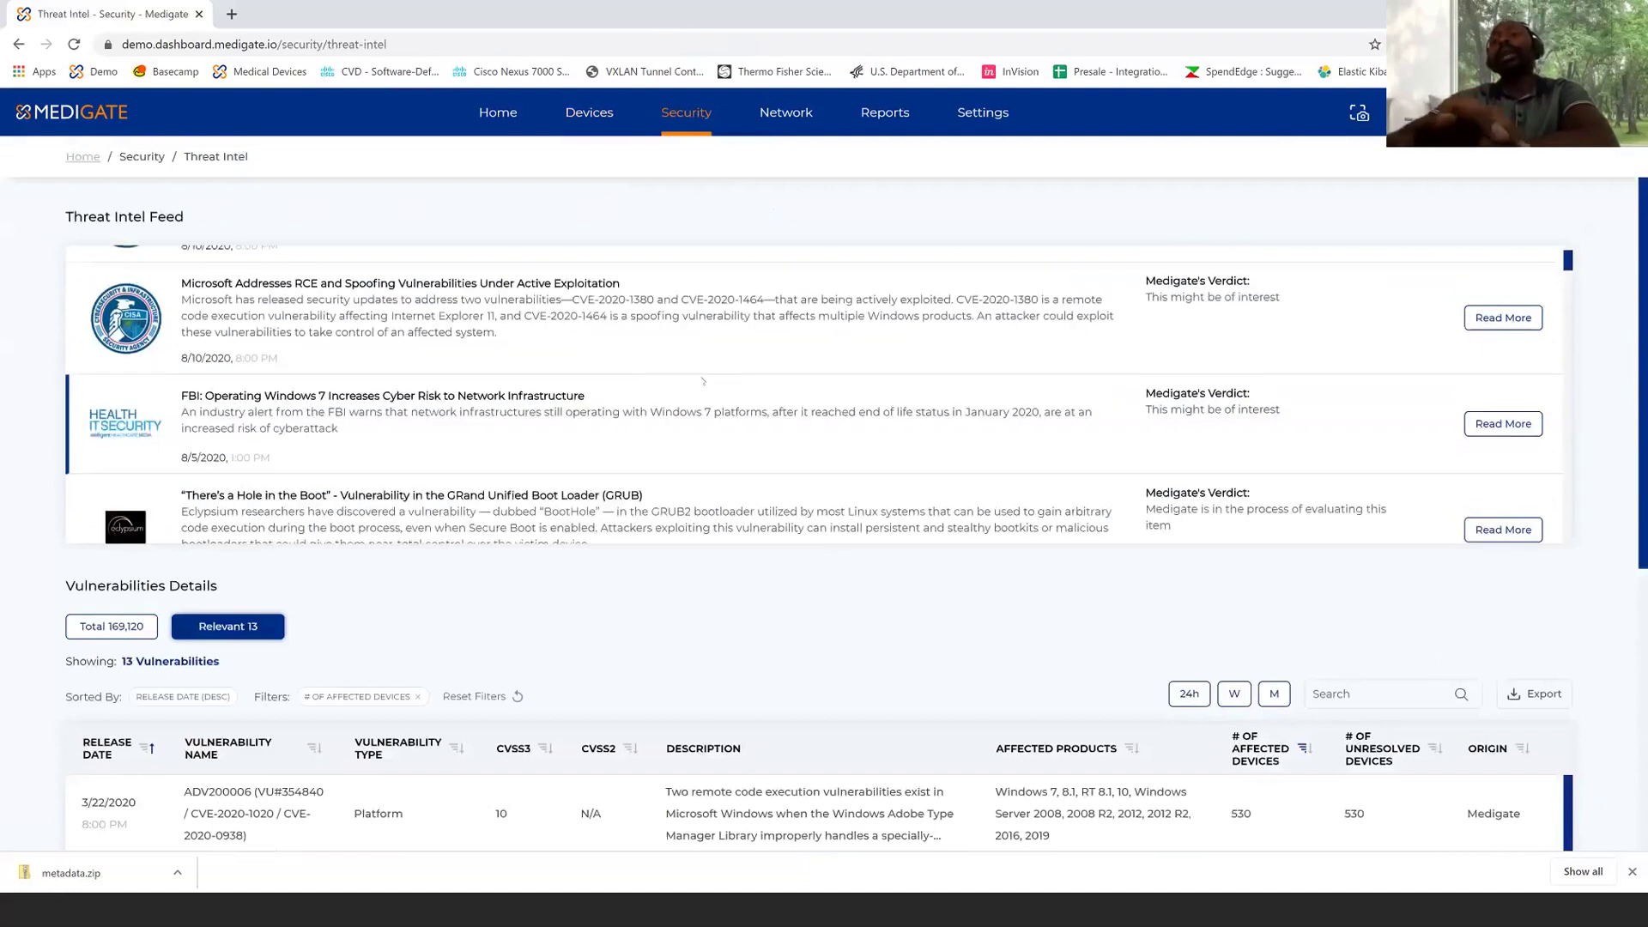
{"action": "scroll", "coordinate": [1207, 413], "scroll_direction": "down", "scroll_amount": 1}
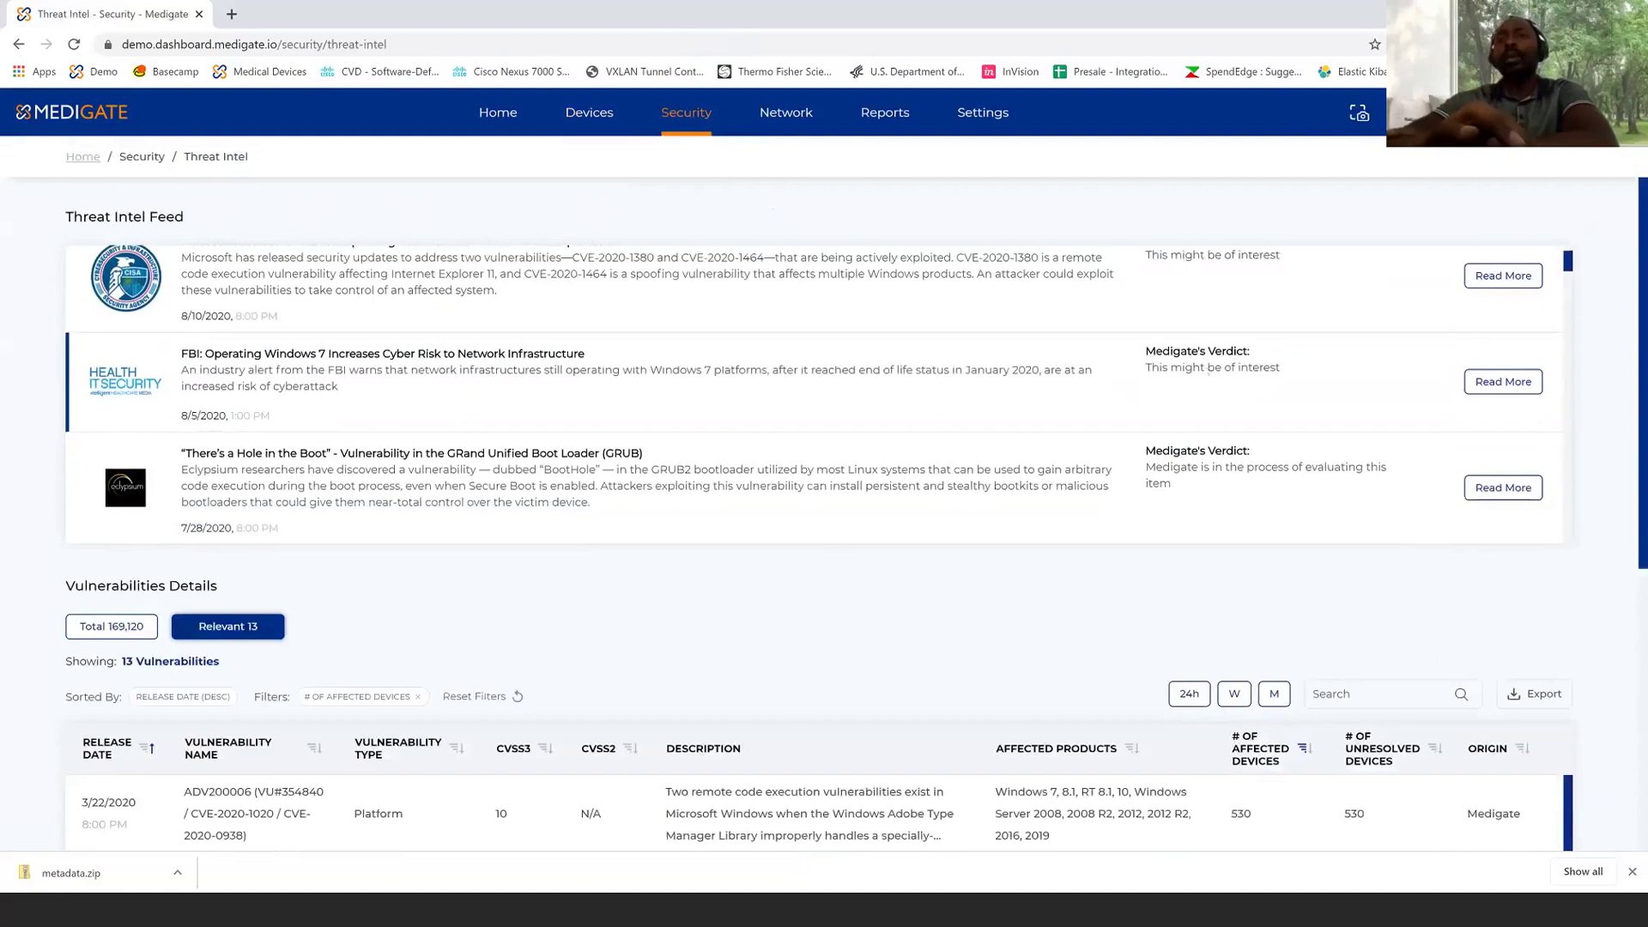
{"action": "scroll", "coordinate": [1208, 371], "scroll_direction": "down", "scroll_amount": 1}
{"action": "scroll", "coordinate": [1192, 405], "scroll_direction": "down", "scroll_amount": 1}
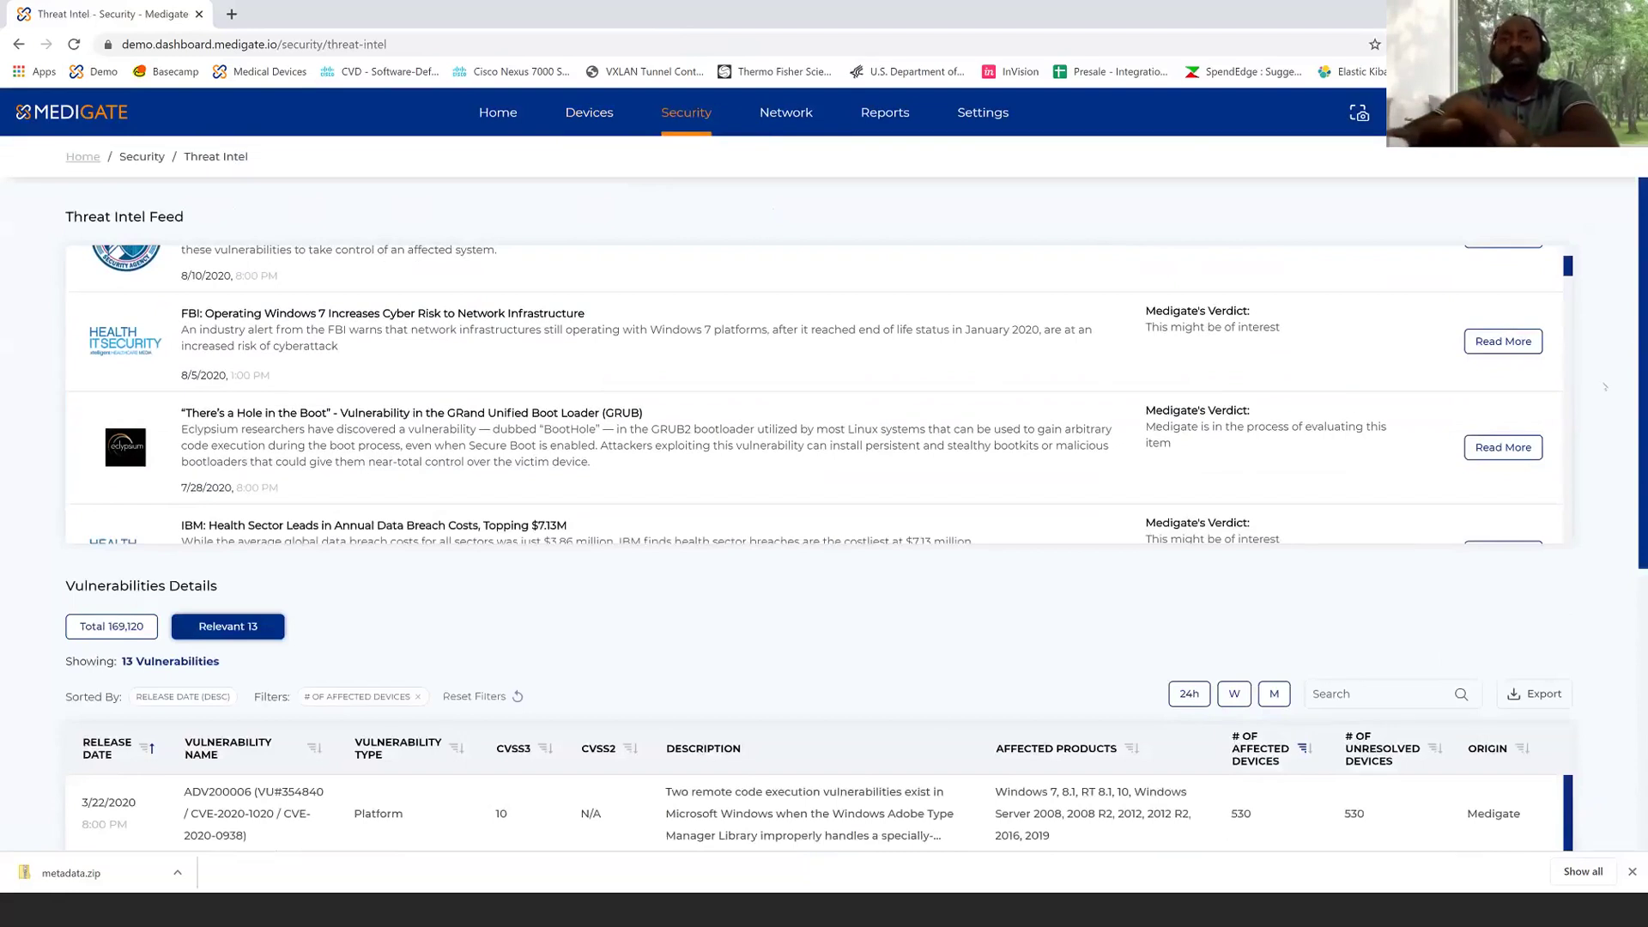
Examine the list of relevant vulnerabilities, including their types, CVSS scores, affected products and device counts
{"action": "scroll", "coordinate": [1605, 387], "scroll_direction": "down", "scroll_amount": 6}
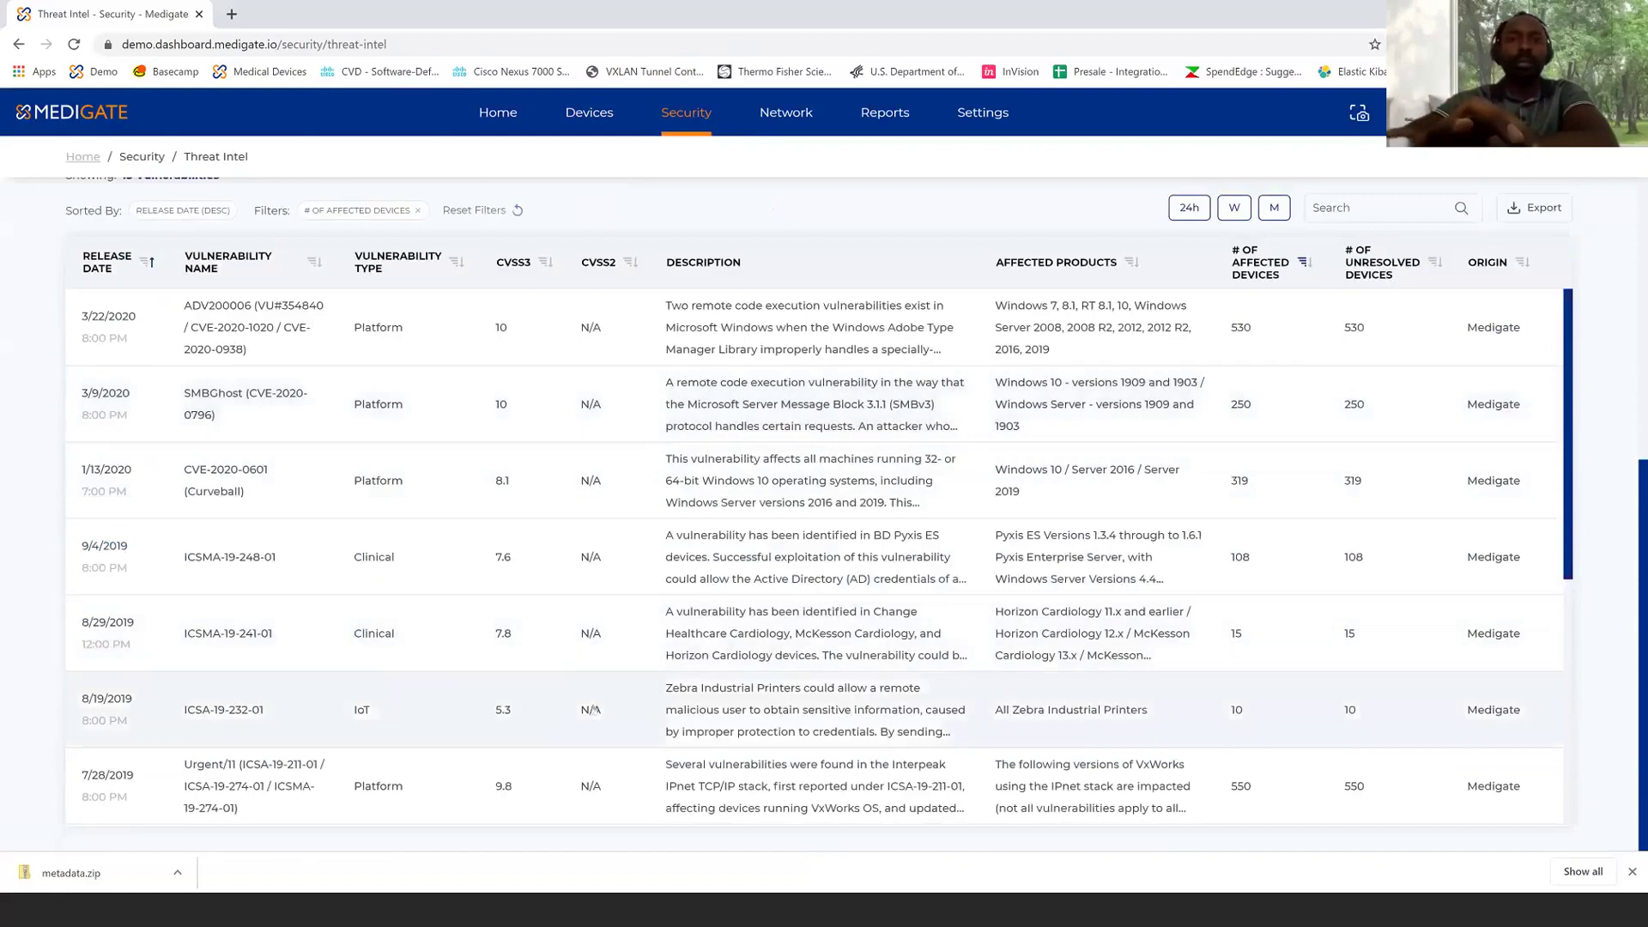
{"action": "scroll", "coordinate": [592, 709], "scroll_direction": "down", "scroll_amount": 1}
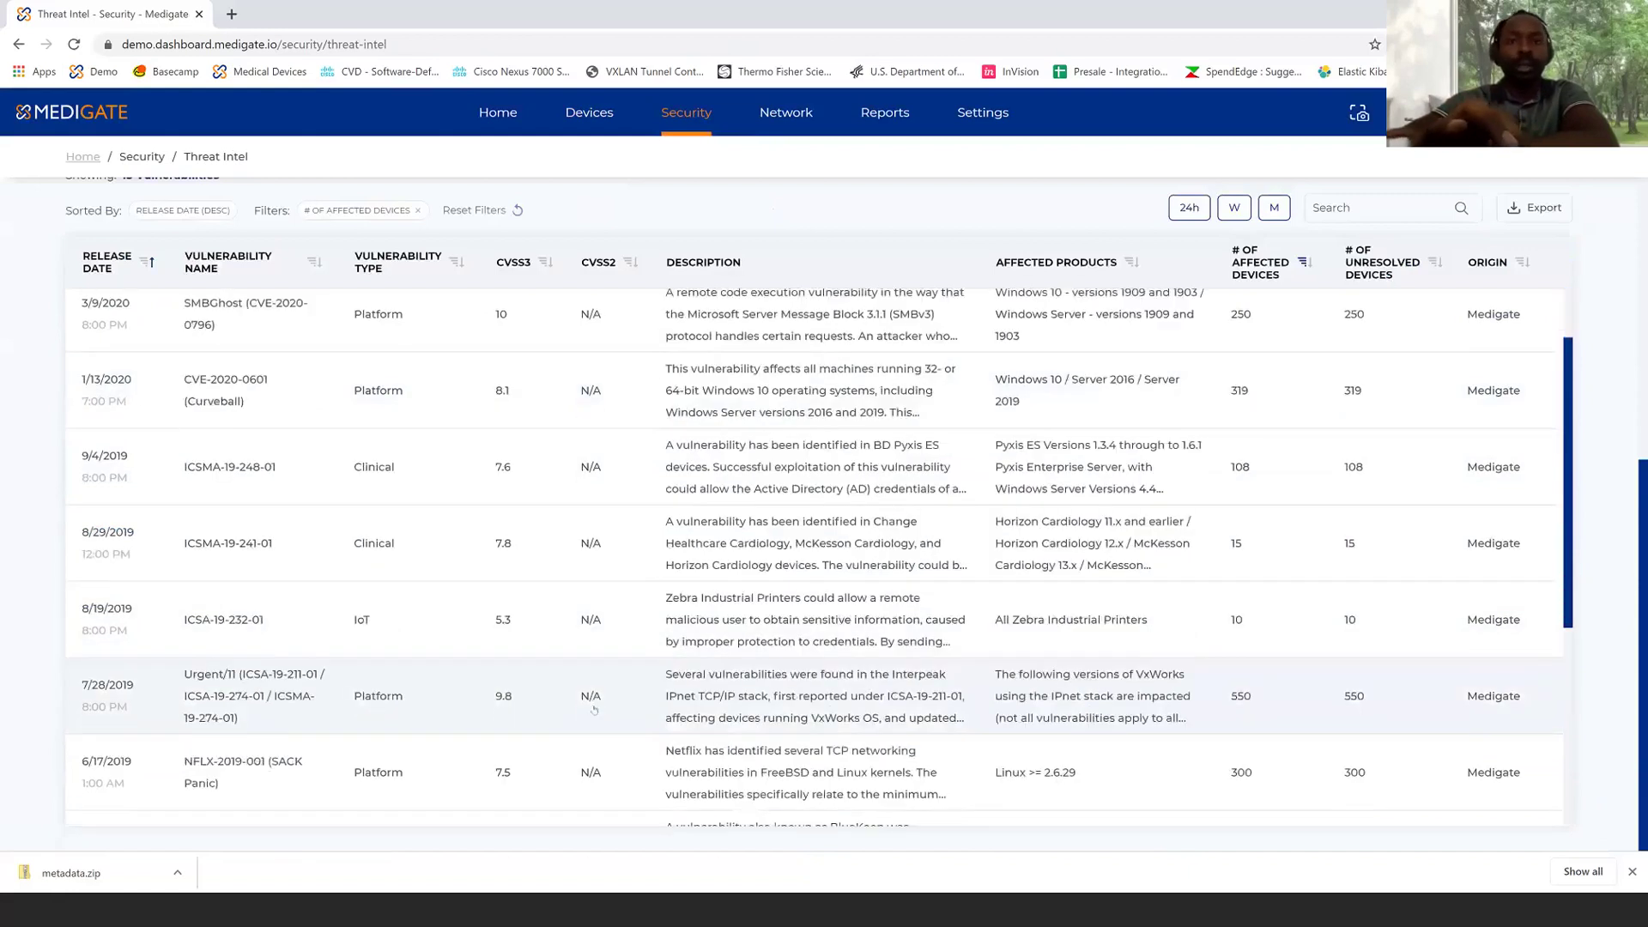
{"action": "scroll", "coordinate": [594, 709], "scroll_direction": "down", "scroll_amount": 1}
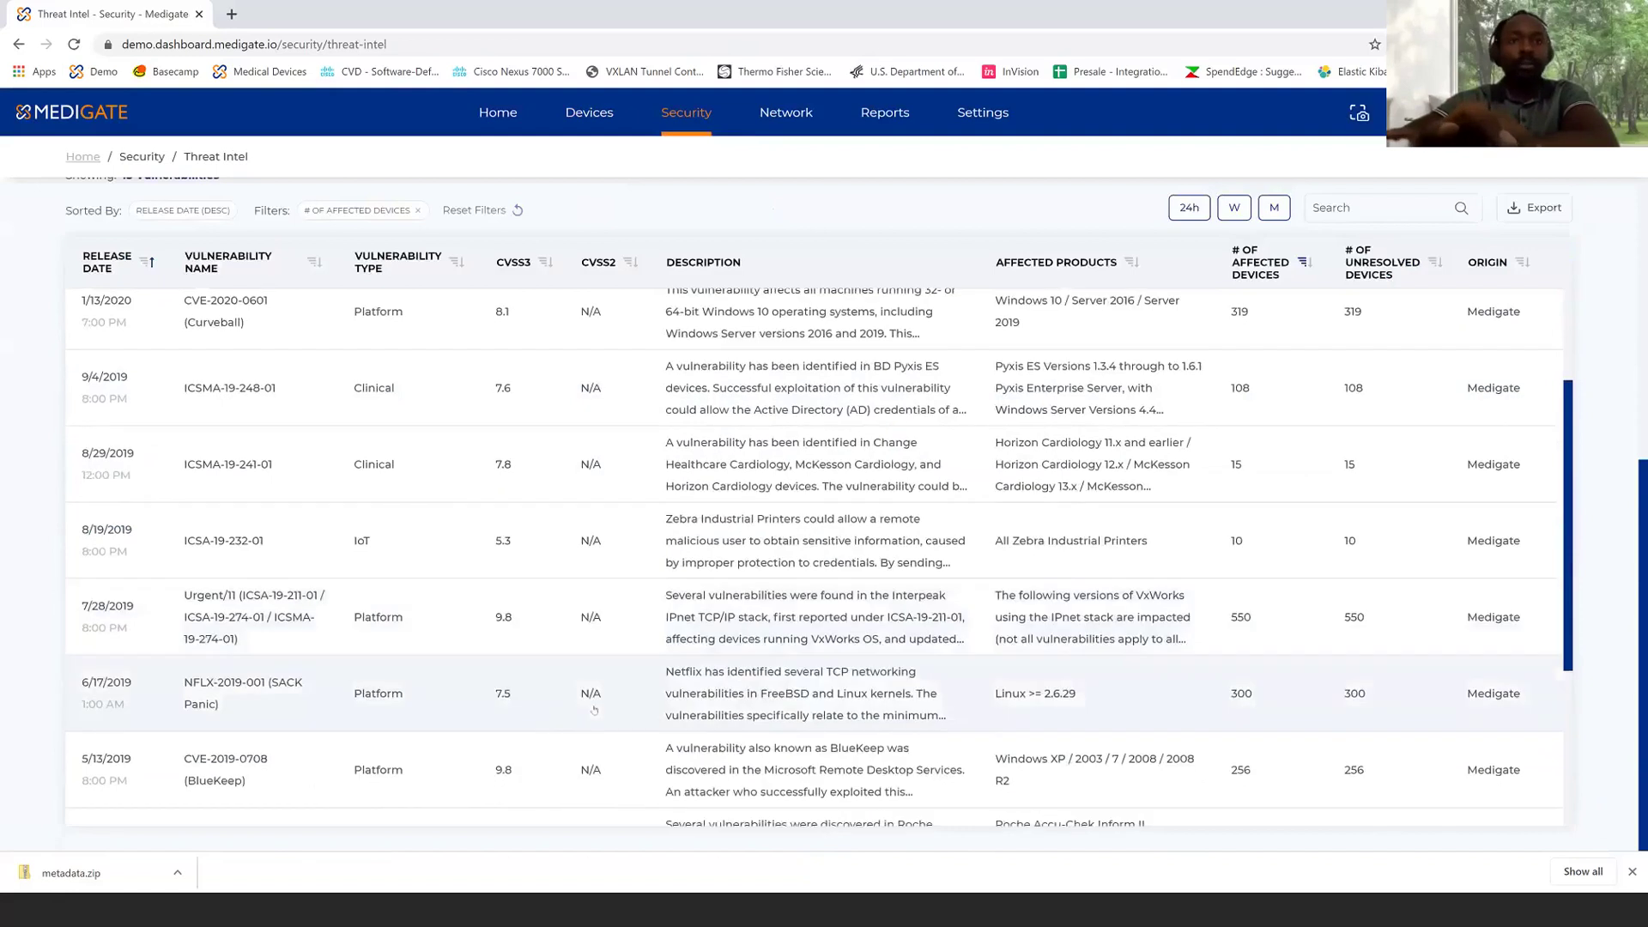
{"action": "scroll", "coordinate": [594, 710], "scroll_direction": "down", "scroll_amount": 2}
{"action": "scroll", "coordinate": [594, 709], "scroll_direction": "down", "scroll_amount": 2}
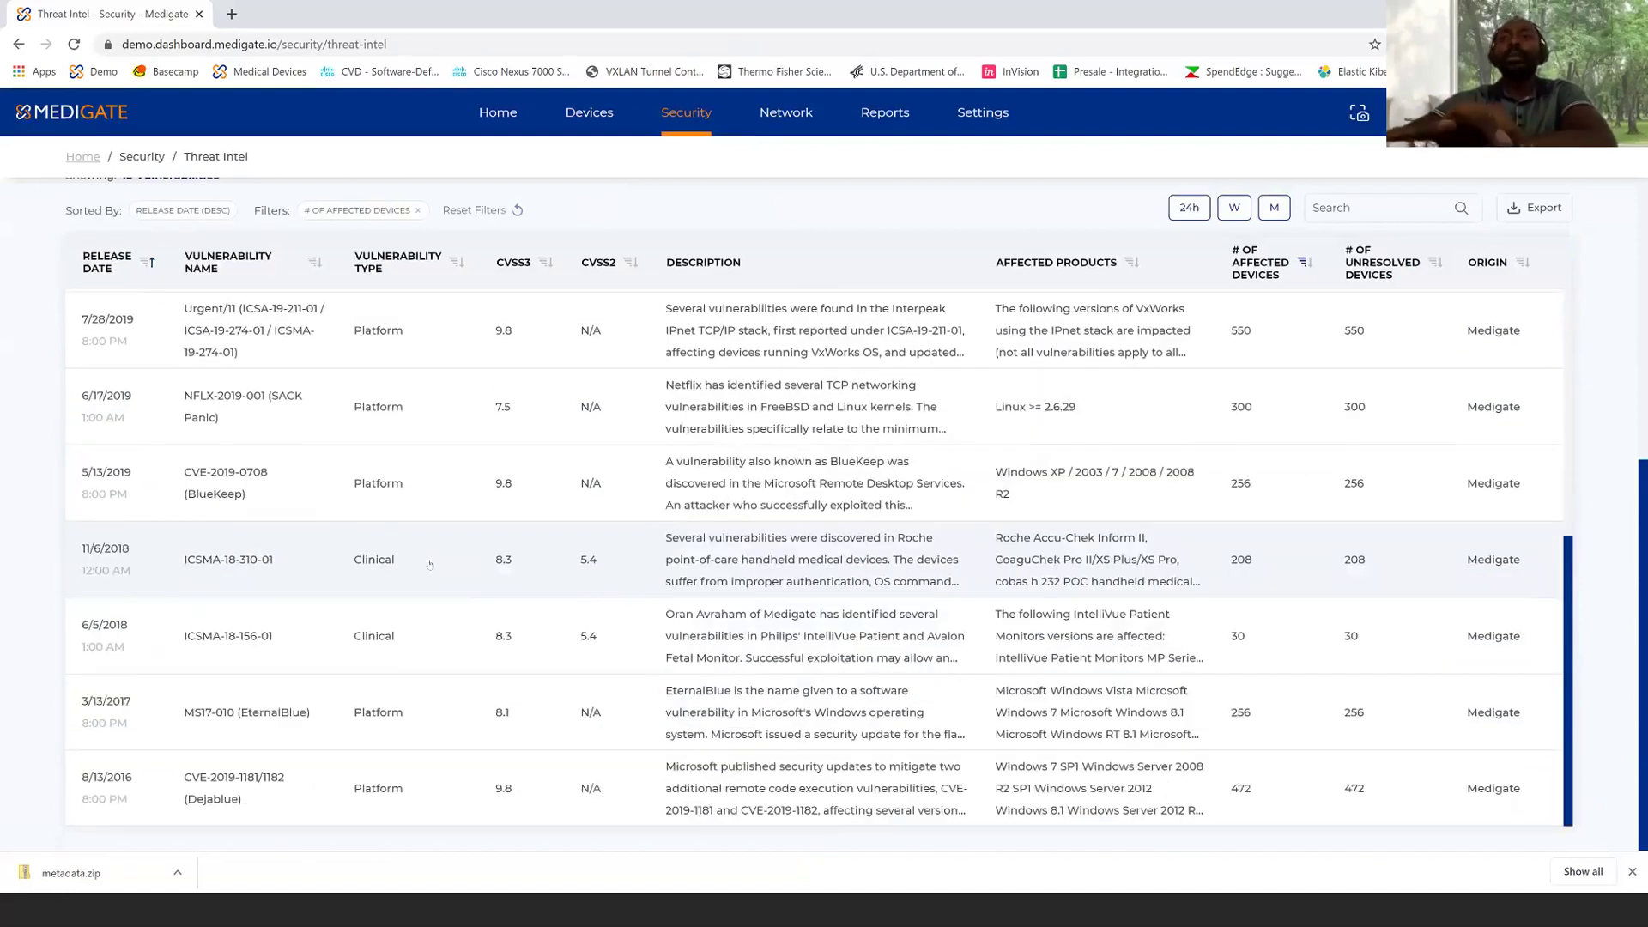
Open the alert for clinical vulnerability ICSMA-18-310-01 and read its vulnerability info and recommendations
{"action": "left_click", "coordinate": [430, 564]}
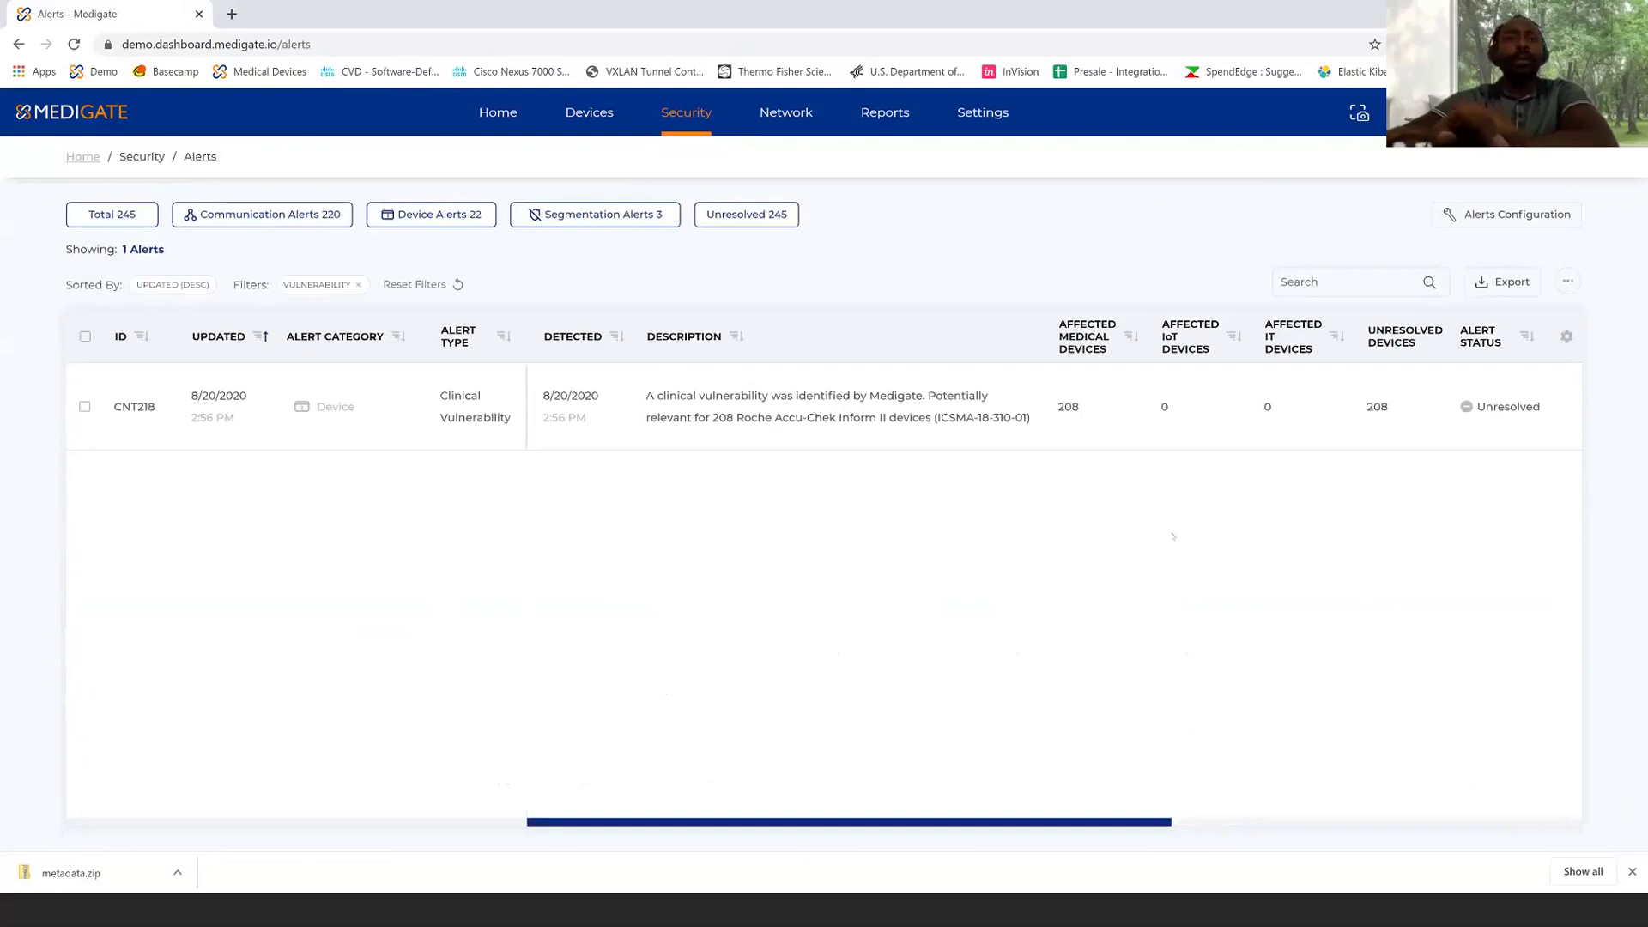
{"action": "scroll", "coordinate": [892, 650], "scroll_direction": "down", "scroll_amount": 2}
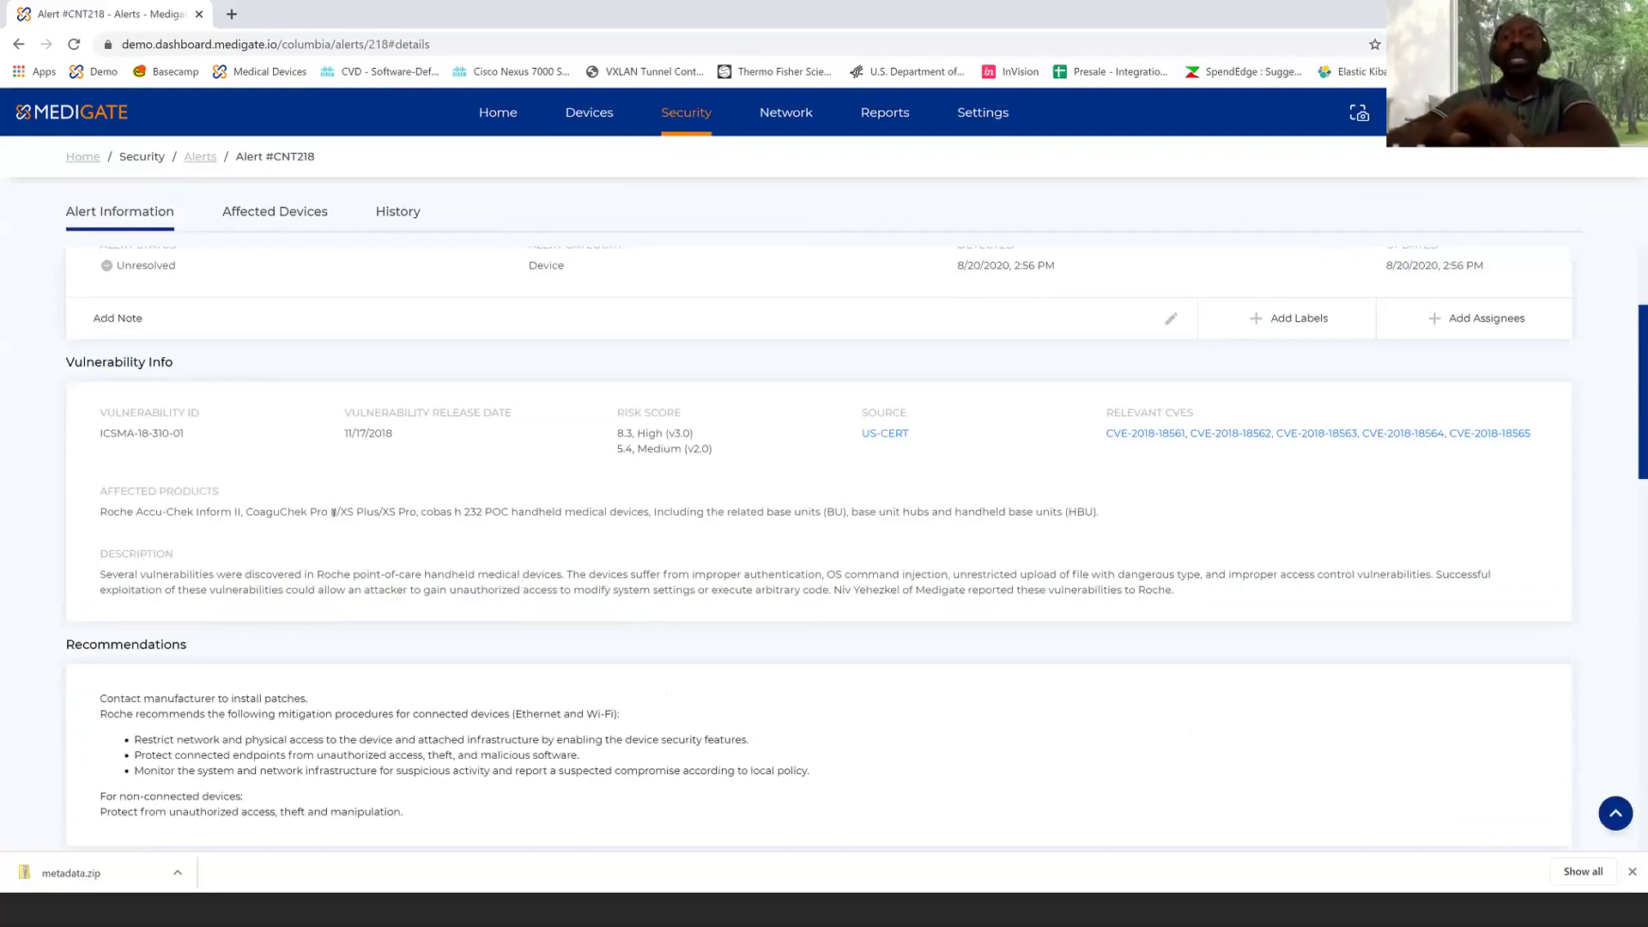
{"action": "scroll", "coordinate": [334, 512], "scroll_direction": "down", "scroll_amount": 2}
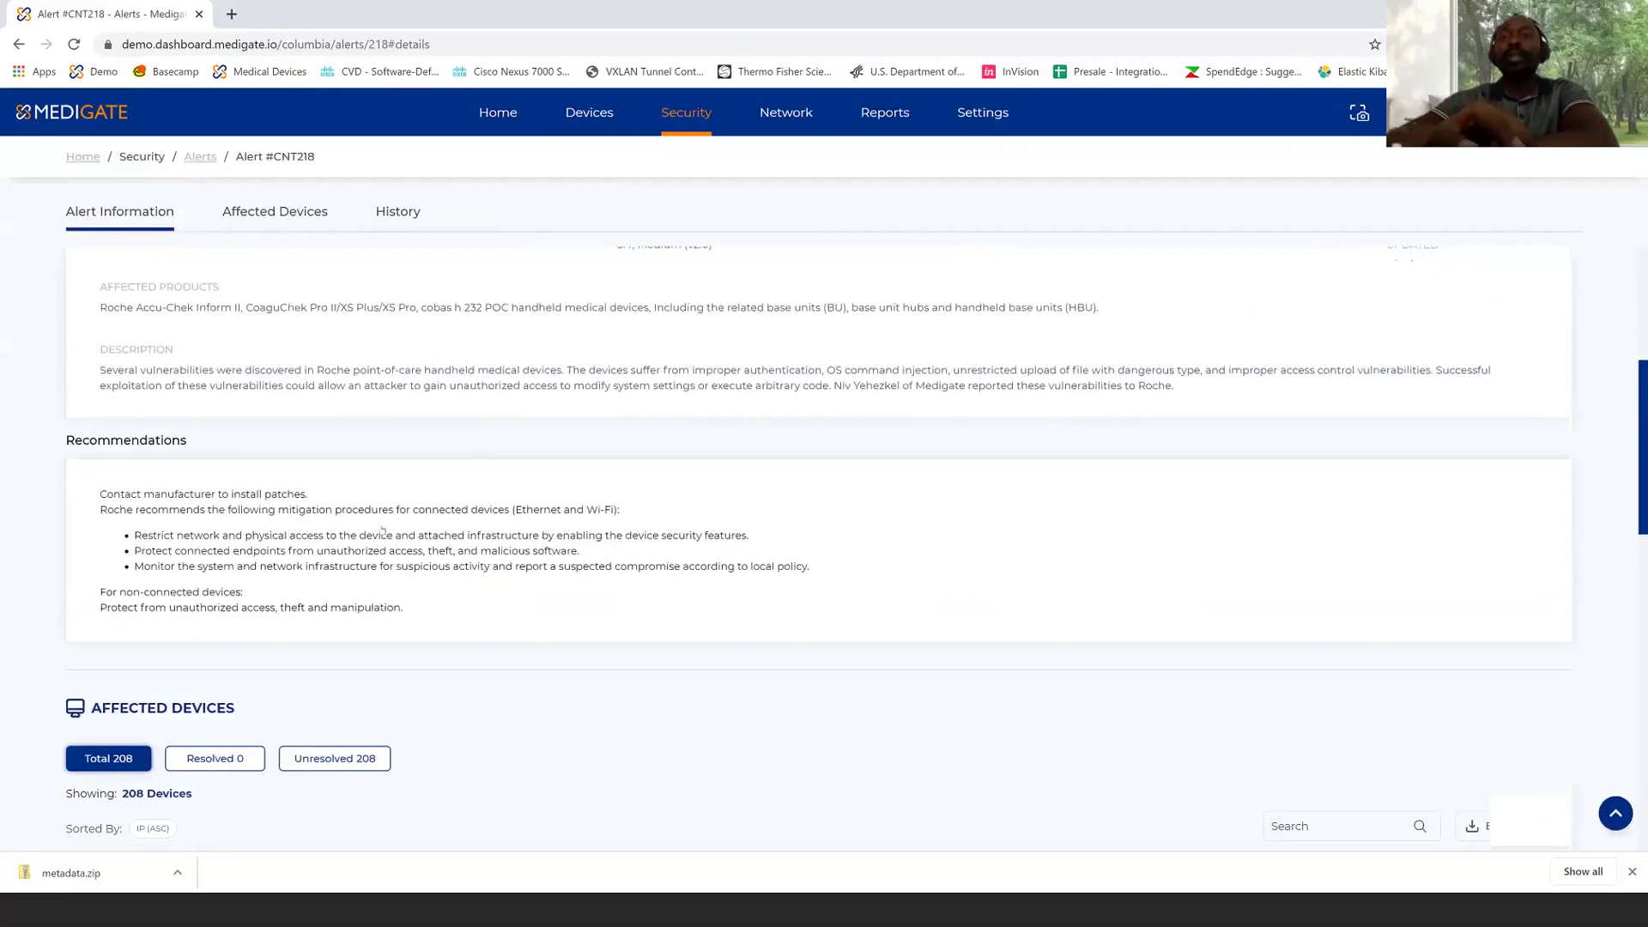
Examine the alert's affected devices, checking their manufacturer, type, model, OS and app version
{"action": "scroll", "coordinate": [382, 529], "scroll_direction": "down", "scroll_amount": 4}
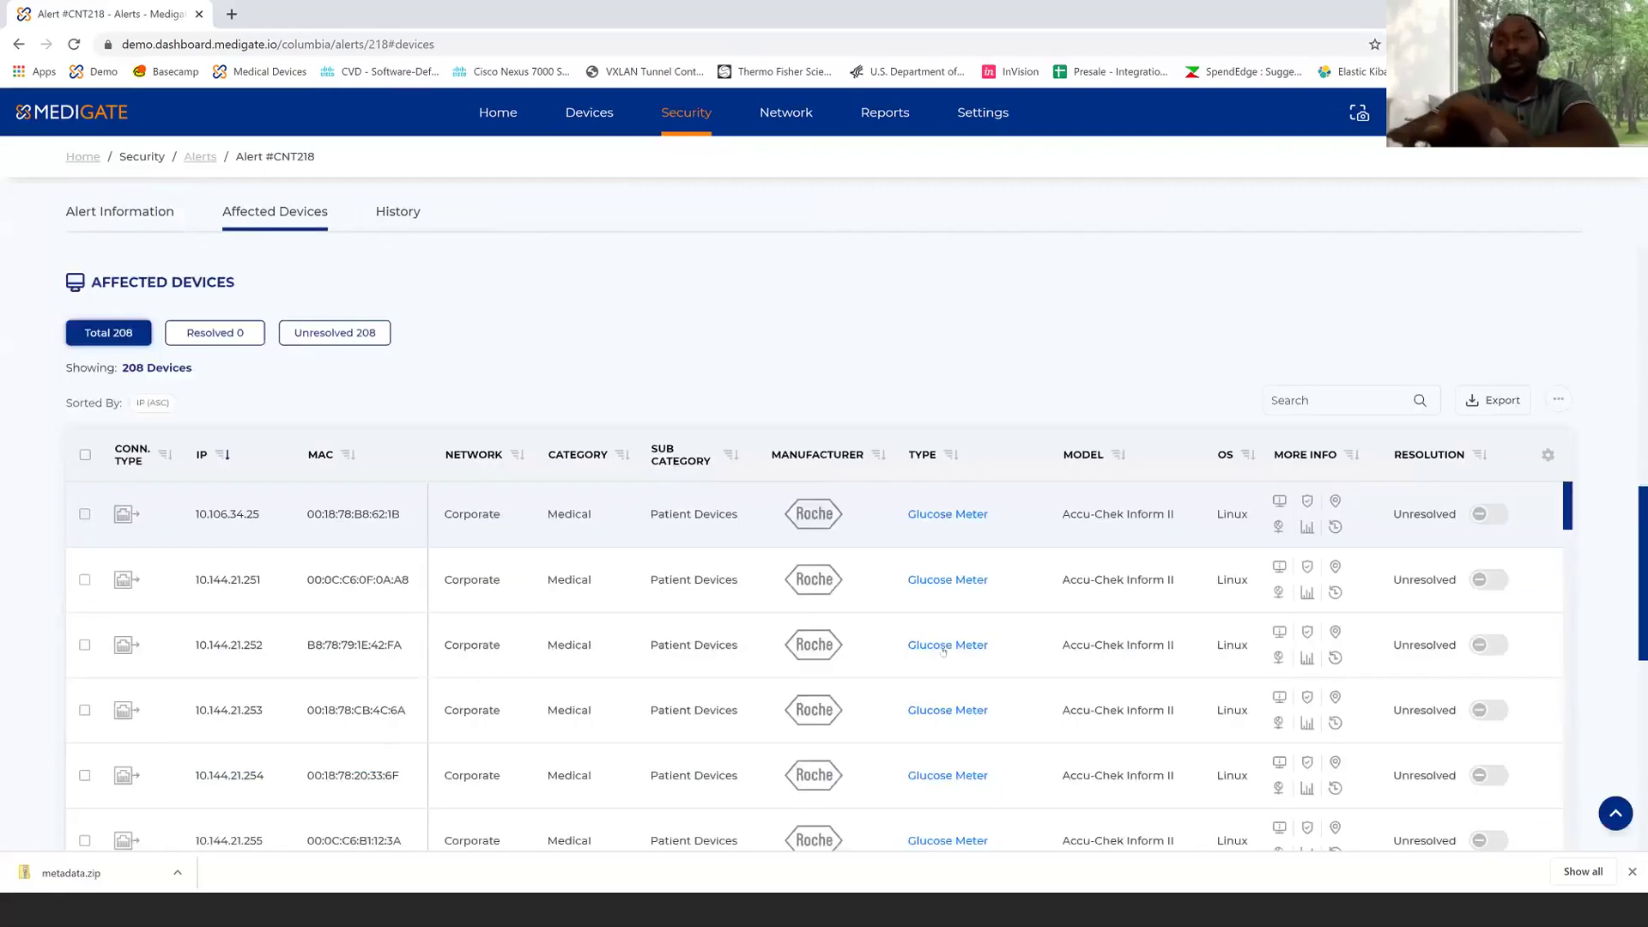
{"action": "scroll", "coordinate": [942, 651], "scroll_direction": "right", "scroll_amount": 2}
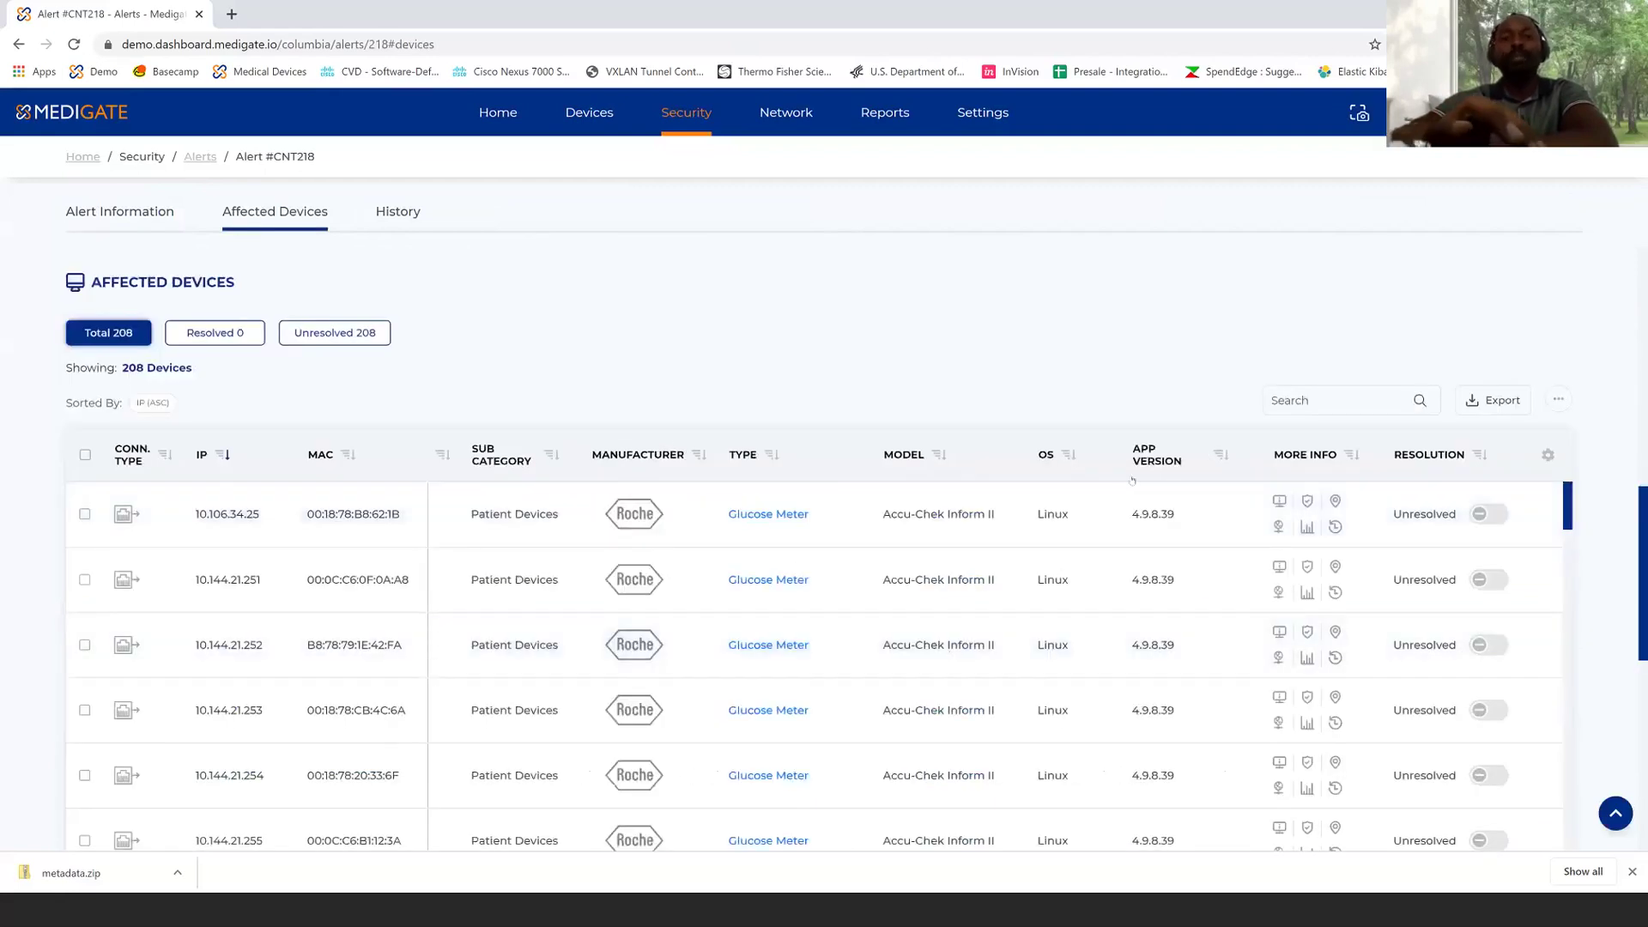
{"action": "scroll", "coordinate": [870, 589], "scroll_direction": "left", "scroll_amount": 1}
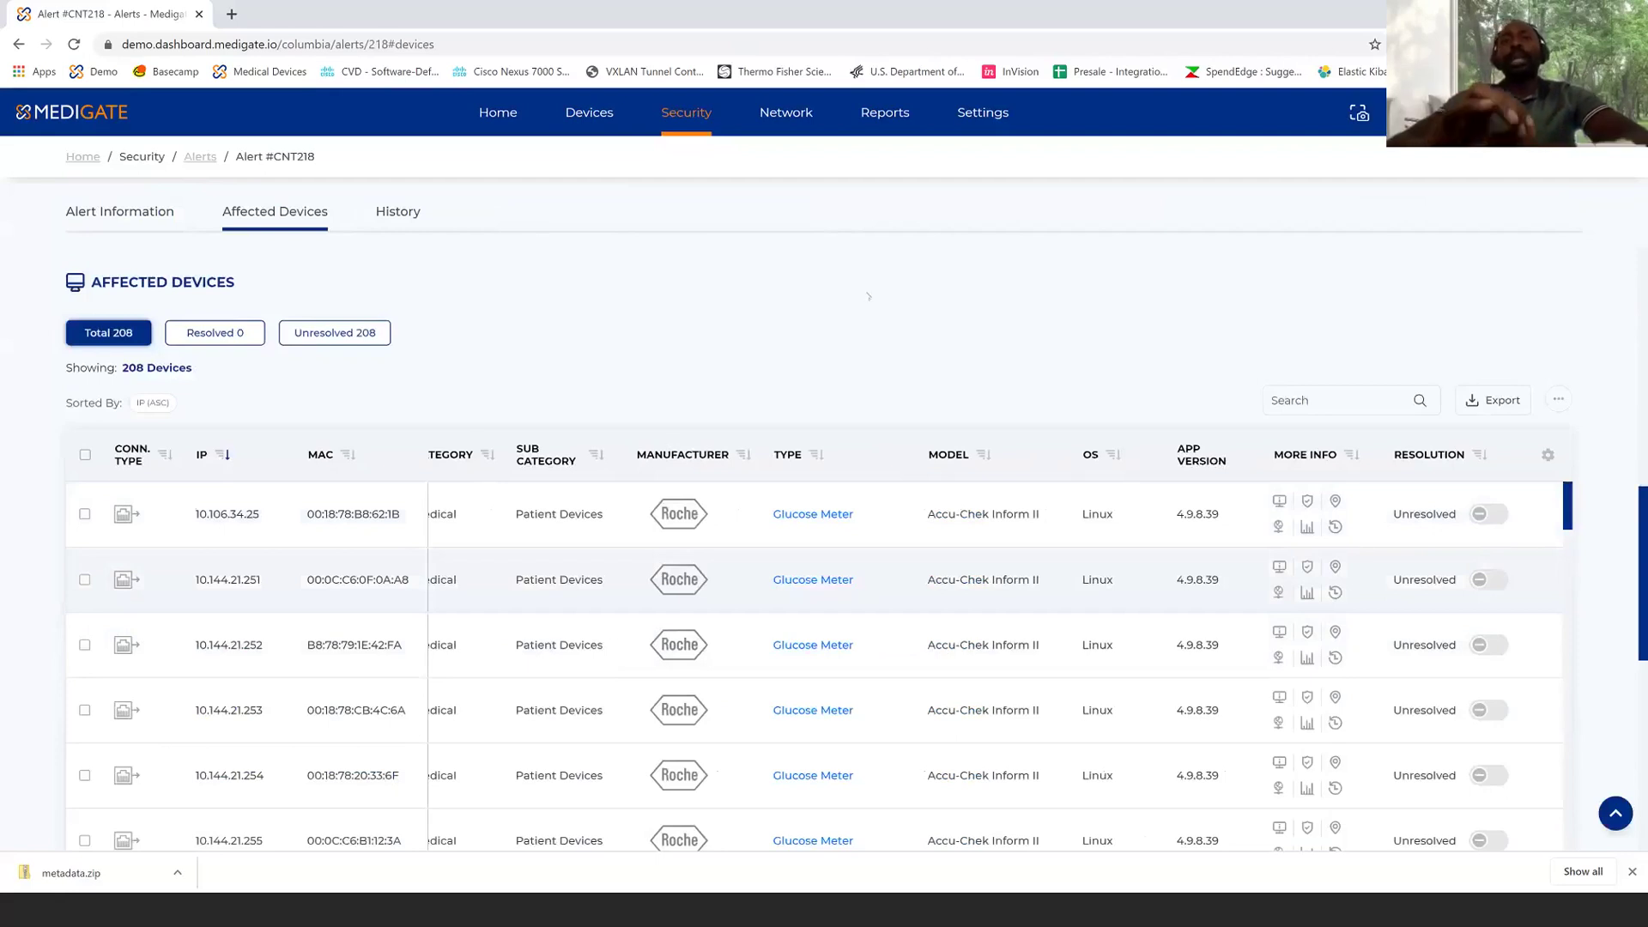
Recheck the alert's recommendations and affected devices, and highlight the Medigate researcher credited in the vulnerability description
{"action": "scroll", "coordinate": [868, 296], "scroll_direction": "up", "scroll_amount": 5}
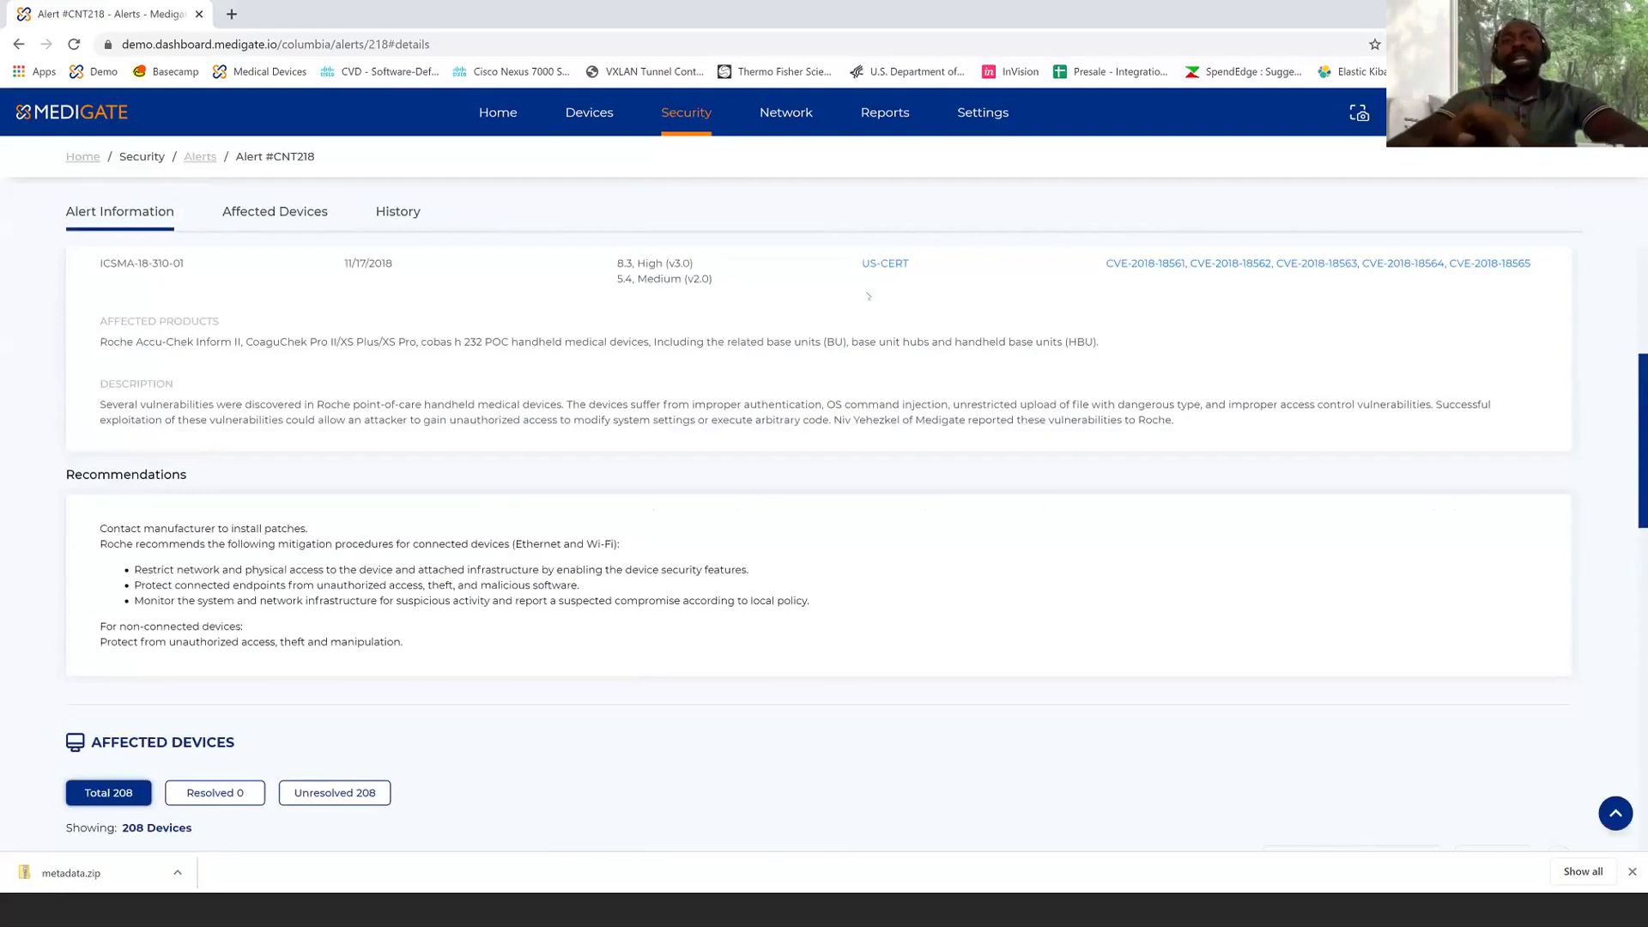
{"action": "scroll", "coordinate": [868, 297], "scroll_direction": "down", "scroll_amount": 1}
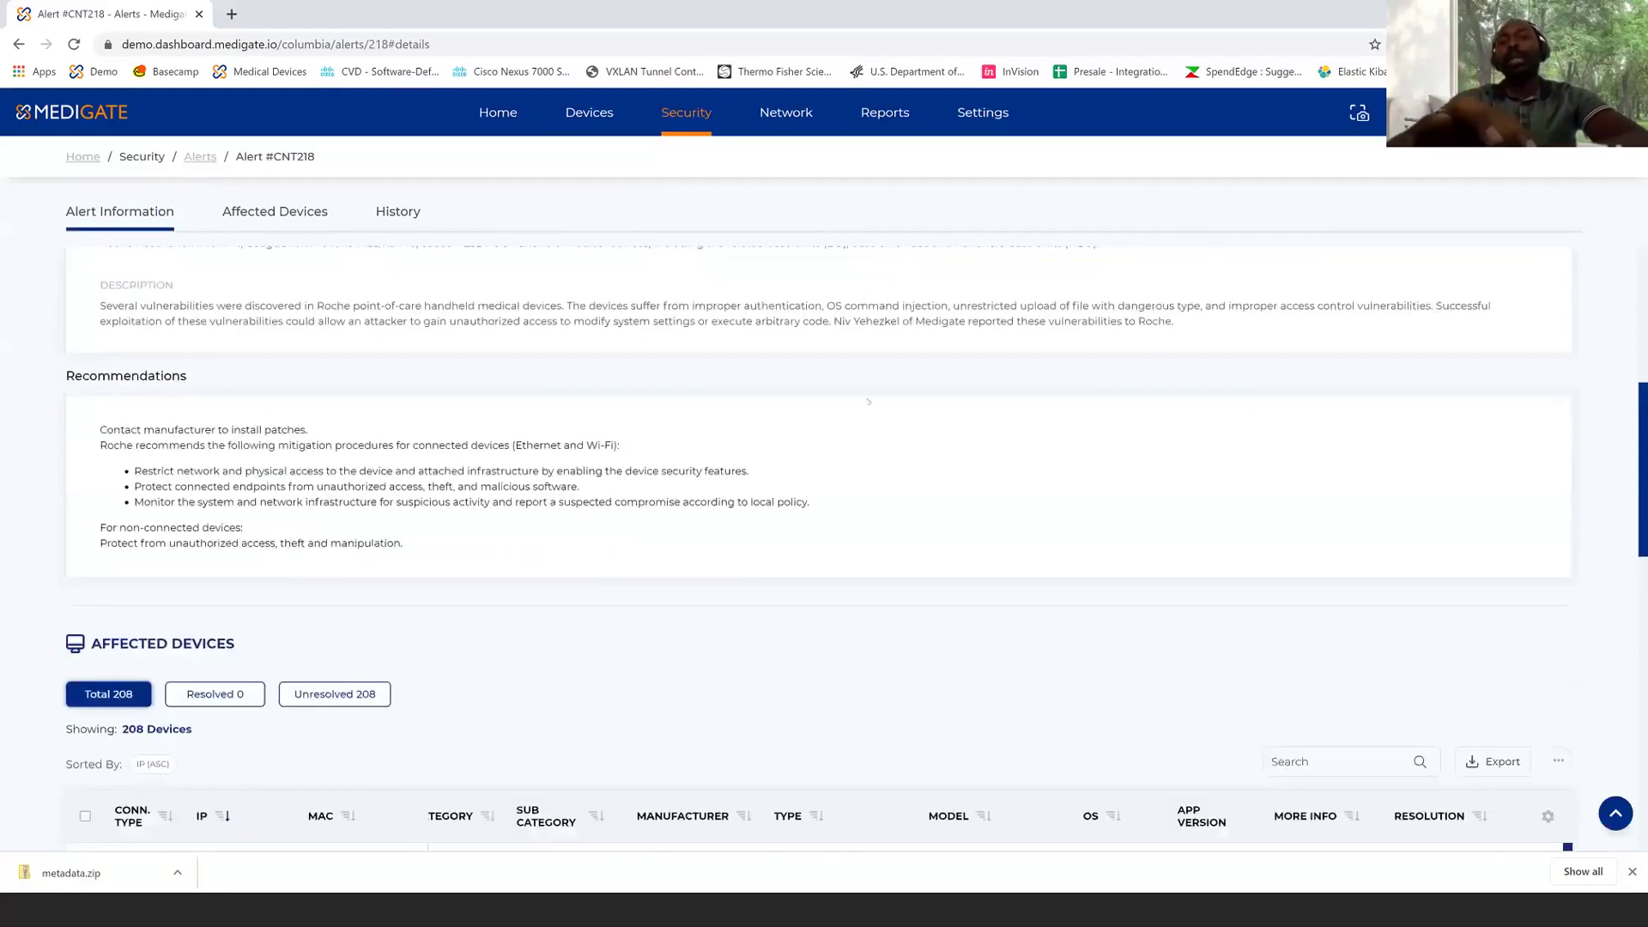
{"action": "scroll", "coordinate": [868, 400], "scroll_direction": "down", "scroll_amount": 3}
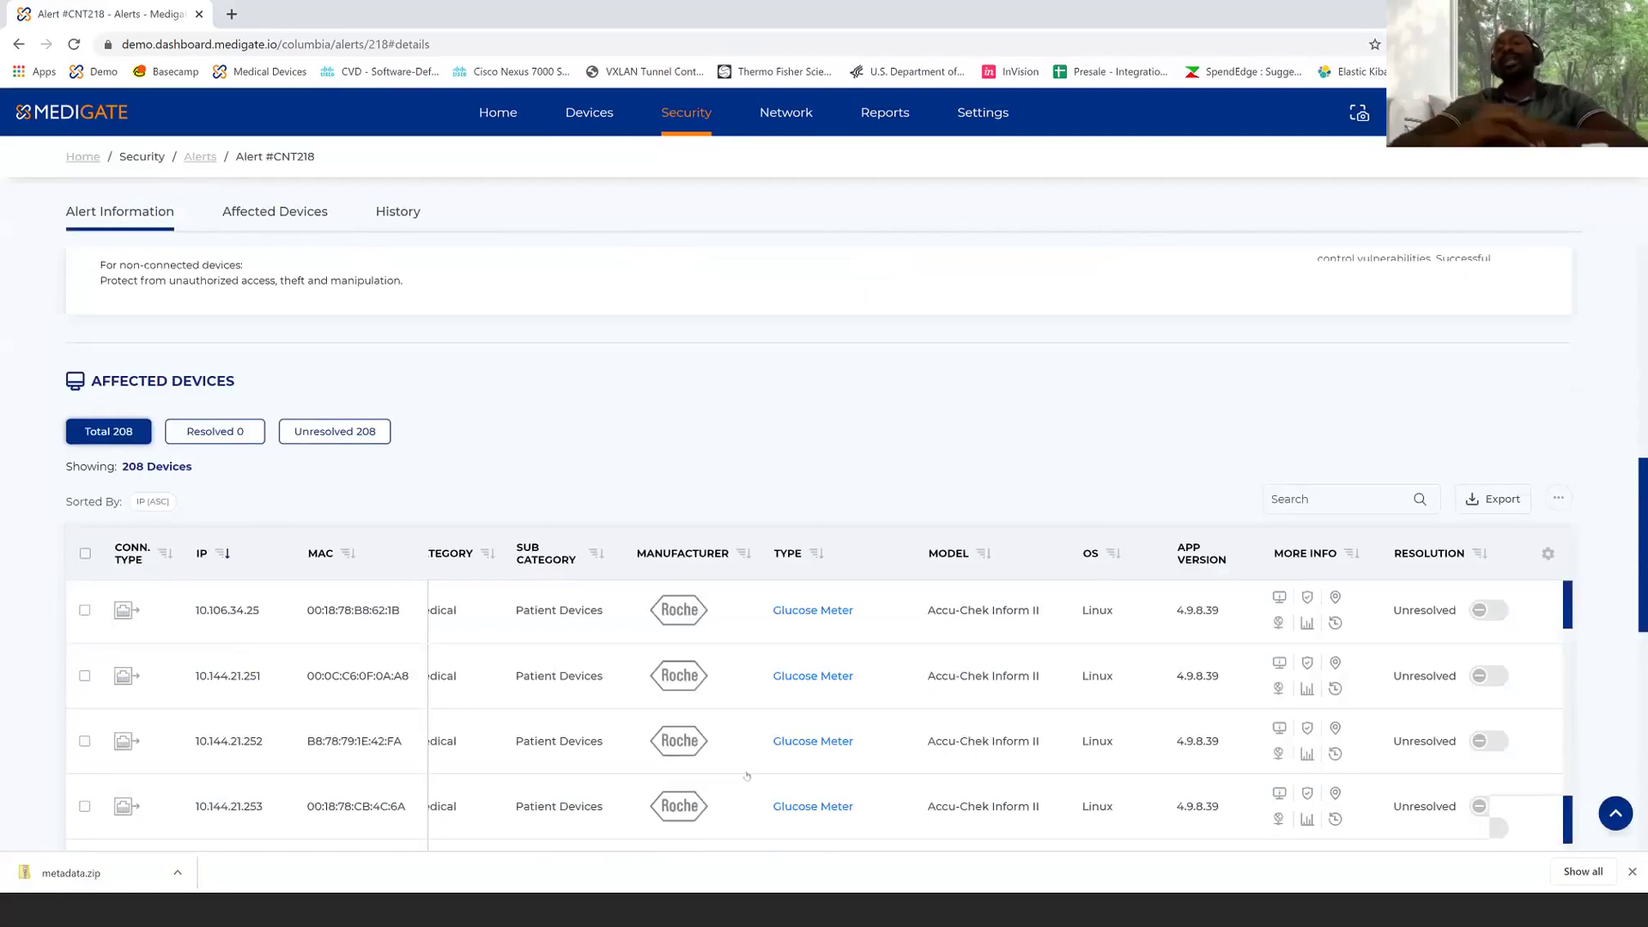
{"action": "scroll", "coordinate": [860, 573], "scroll_direction": "down", "scroll_amount": 1}
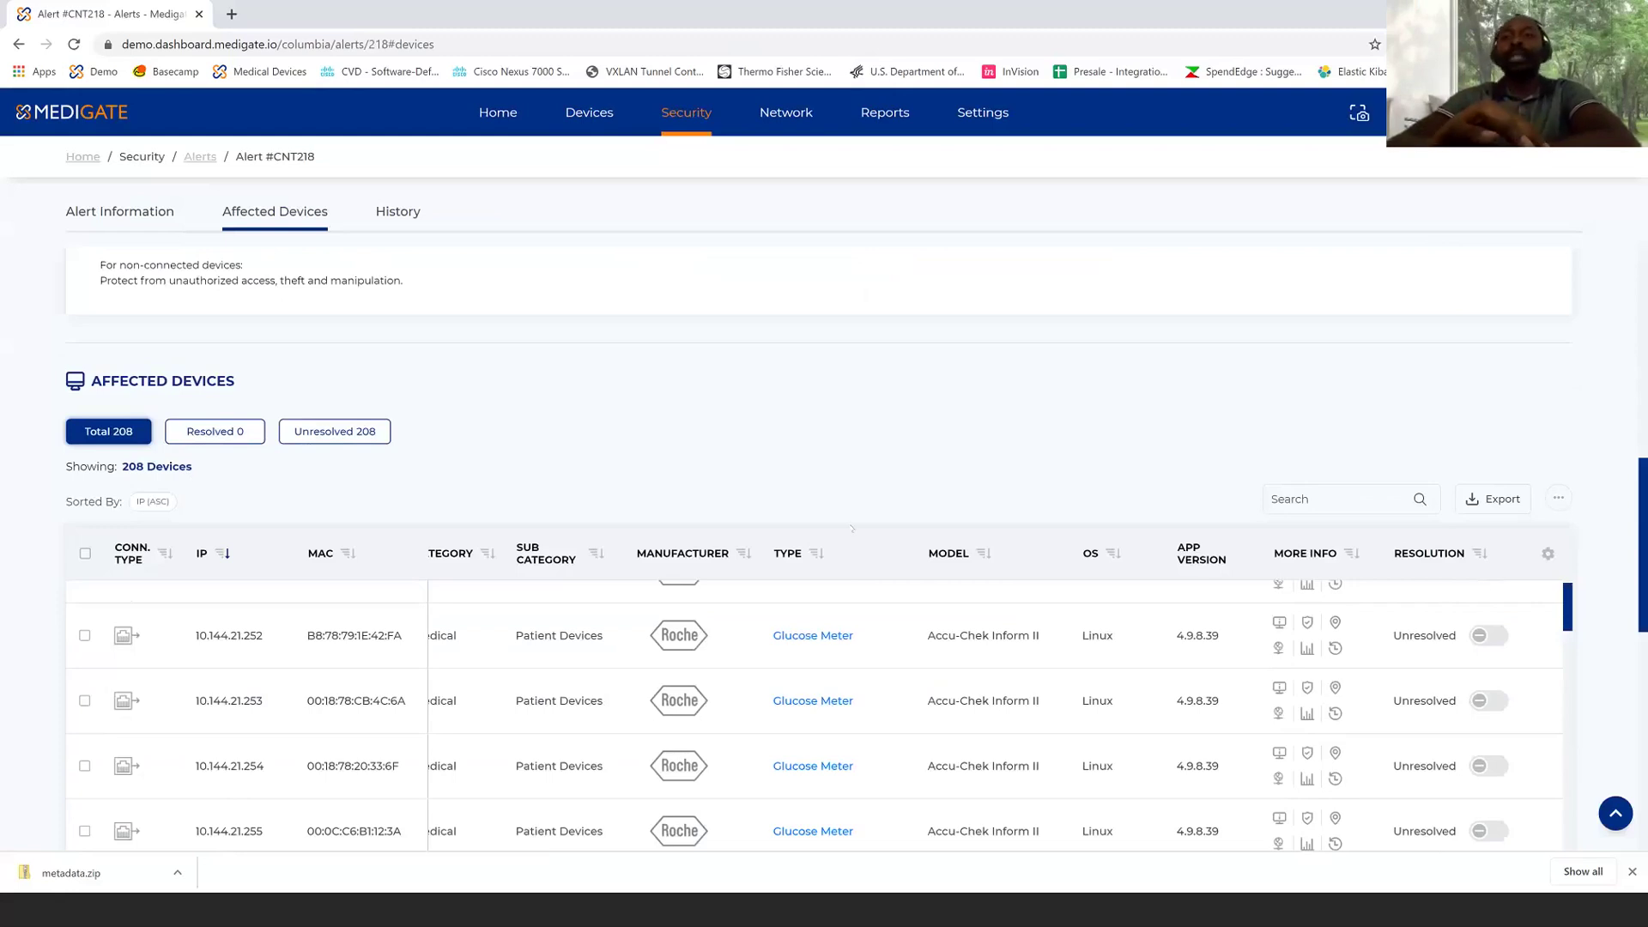
{"action": "scroll", "coordinate": [852, 528], "scroll_direction": "up", "scroll_amount": 3}
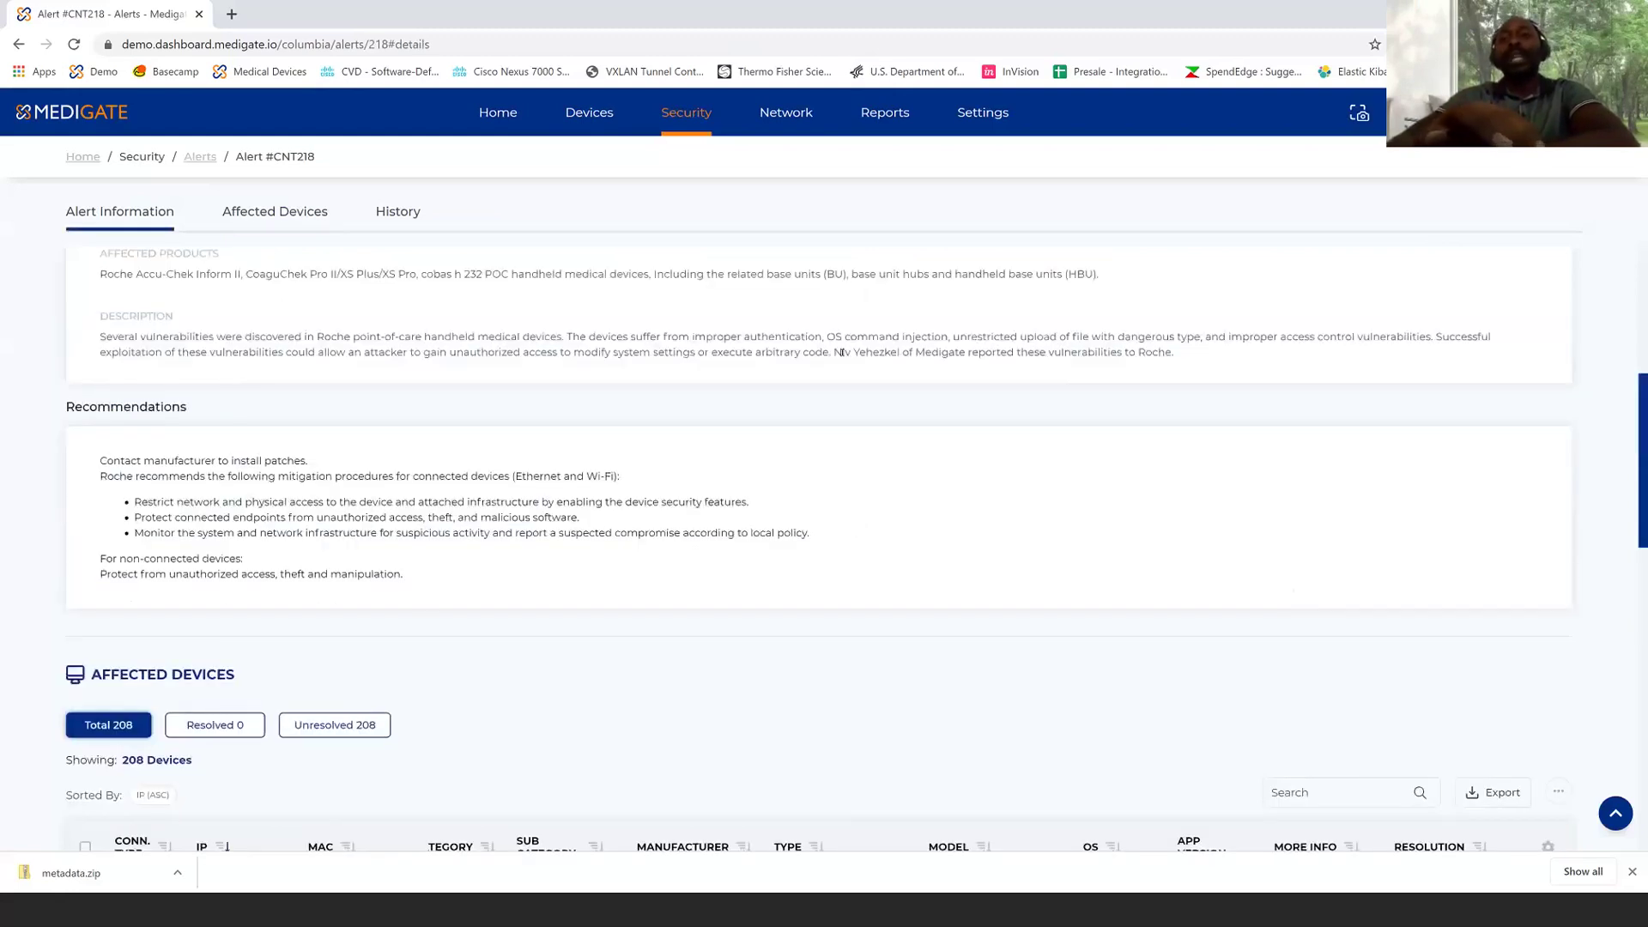
{"action": "left_click_drag", "start_coordinate": [833, 352], "coordinate": [971, 351]}
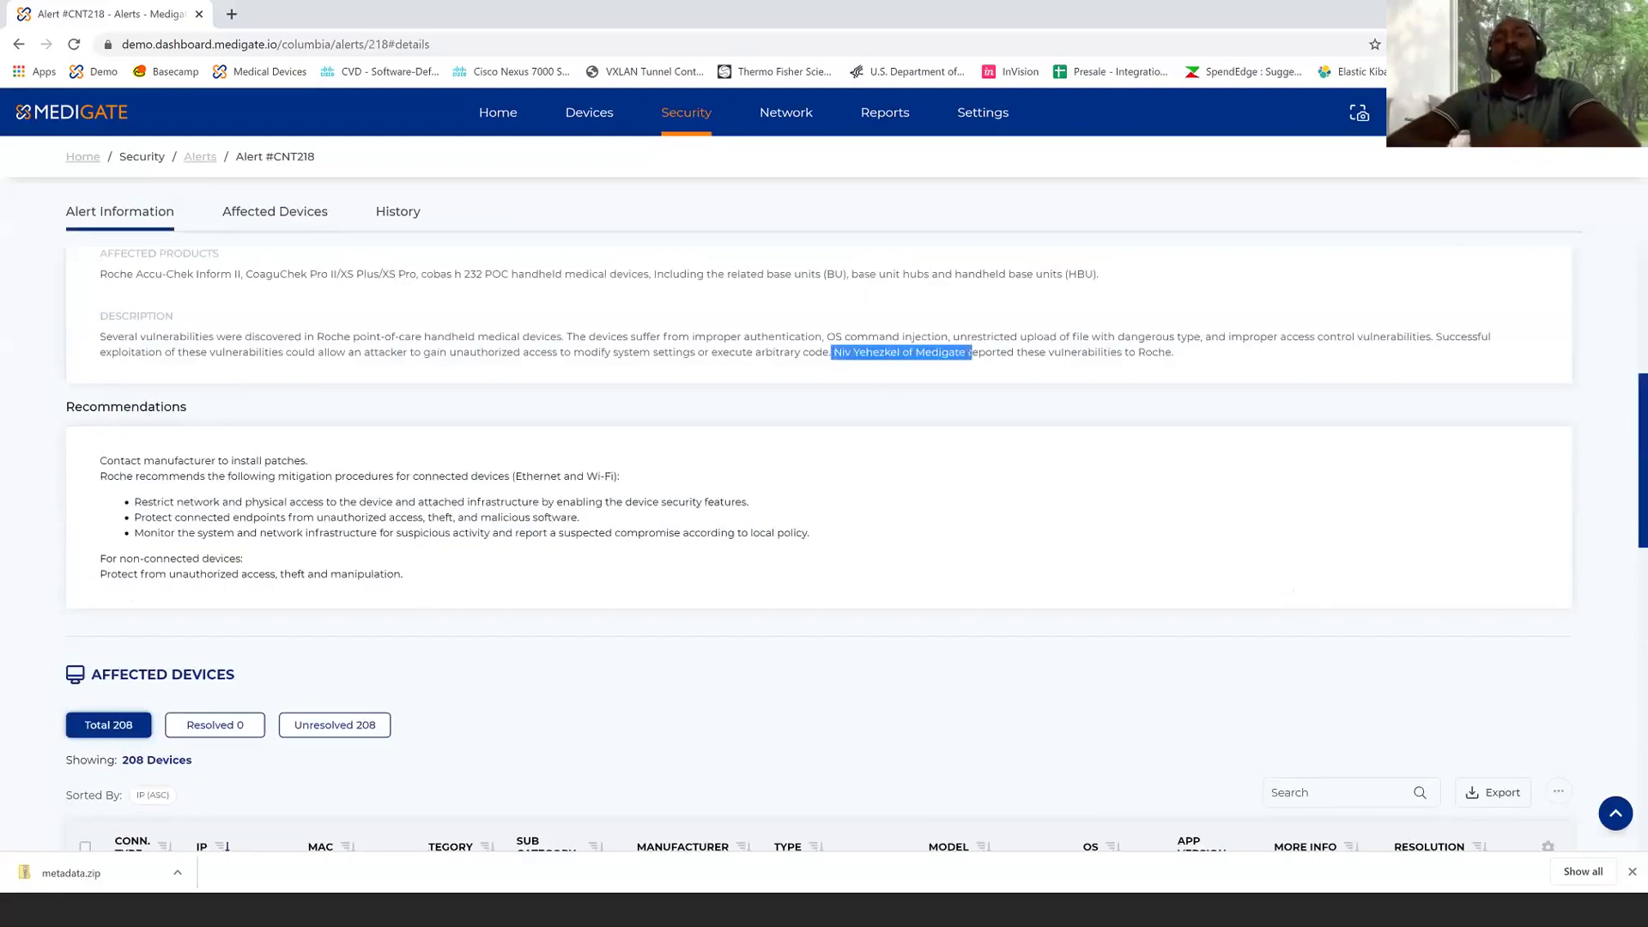